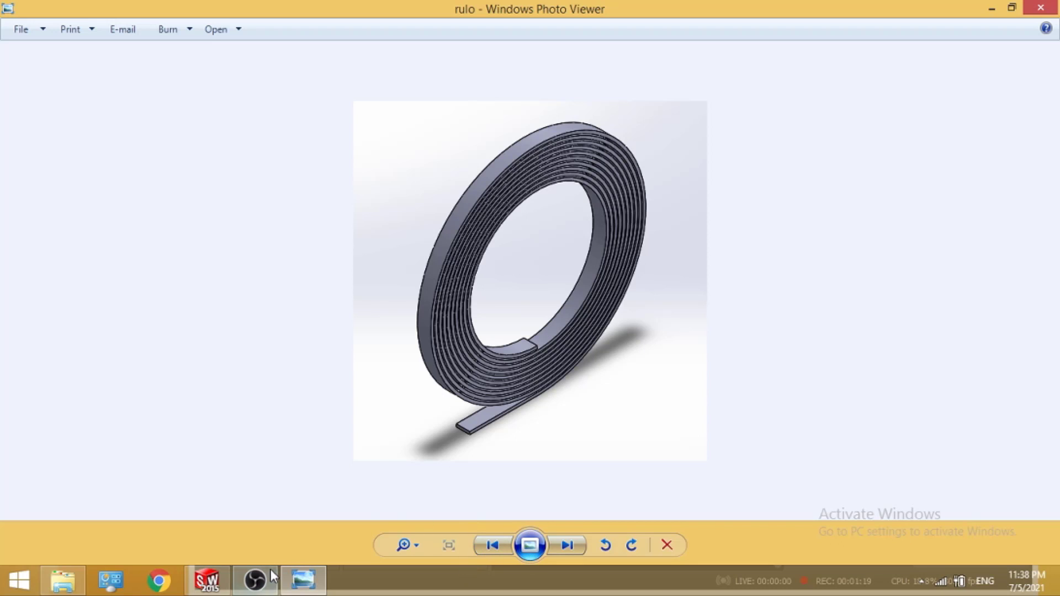
# - Switch to SOLIDWORKS and create a new part document
pyautogui.click(216, 583)
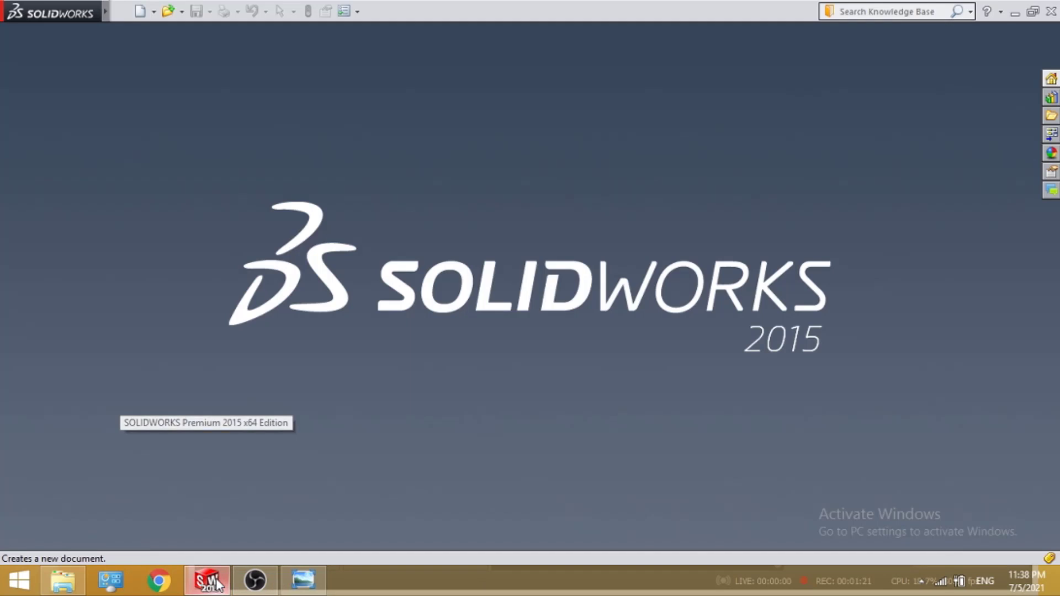
pyautogui.click(144, 13)
pyautogui.click(597, 446)
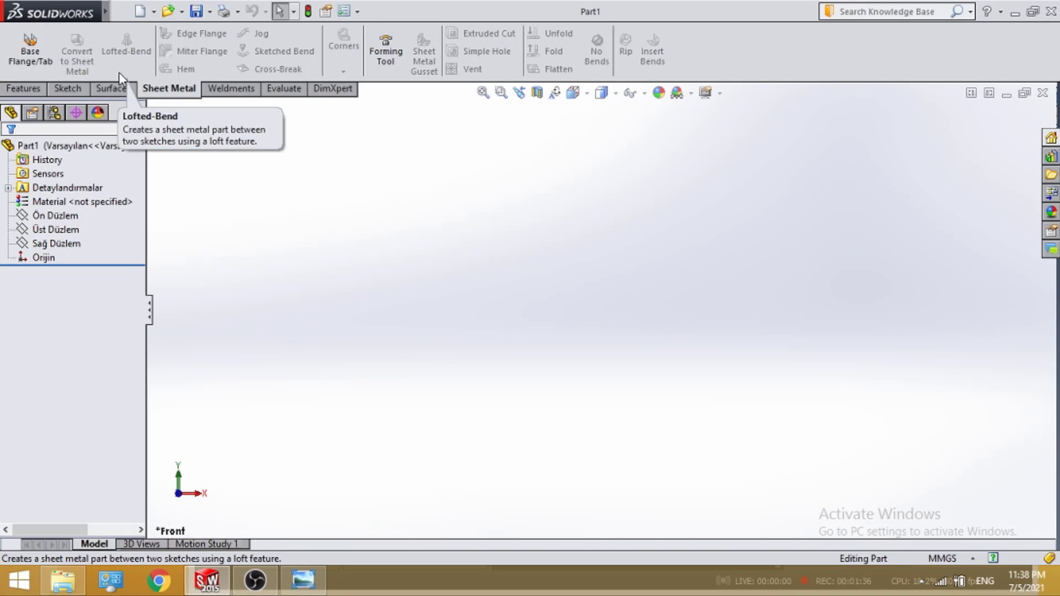
pyautogui.click(114, 90)
pyautogui.click(71, 90)
pyautogui.click(25, 90)
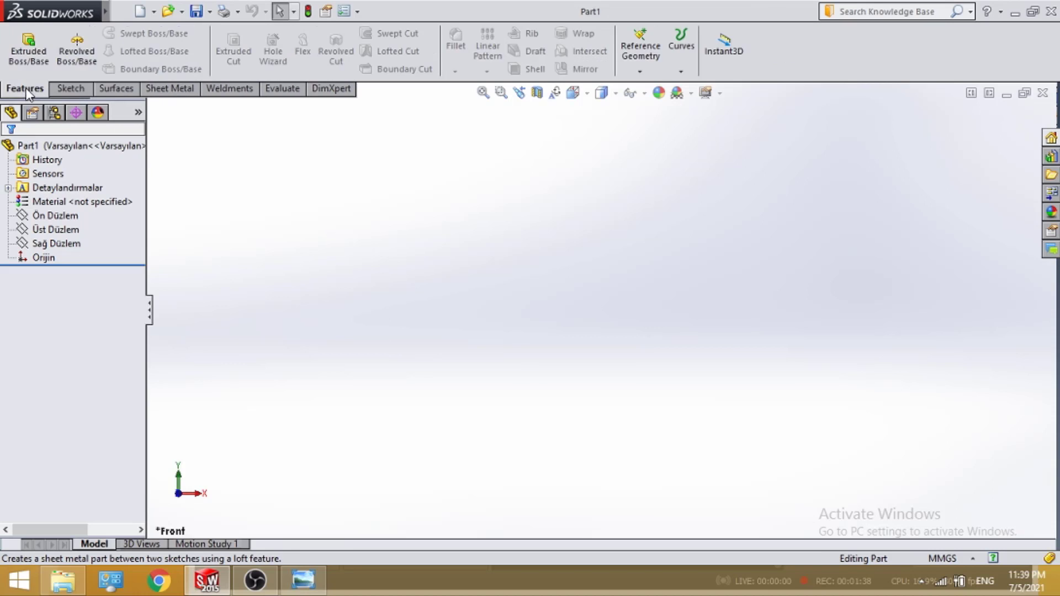
pyautogui.click(71, 88)
pyautogui.click(116, 88)
pyautogui.click(170, 88)
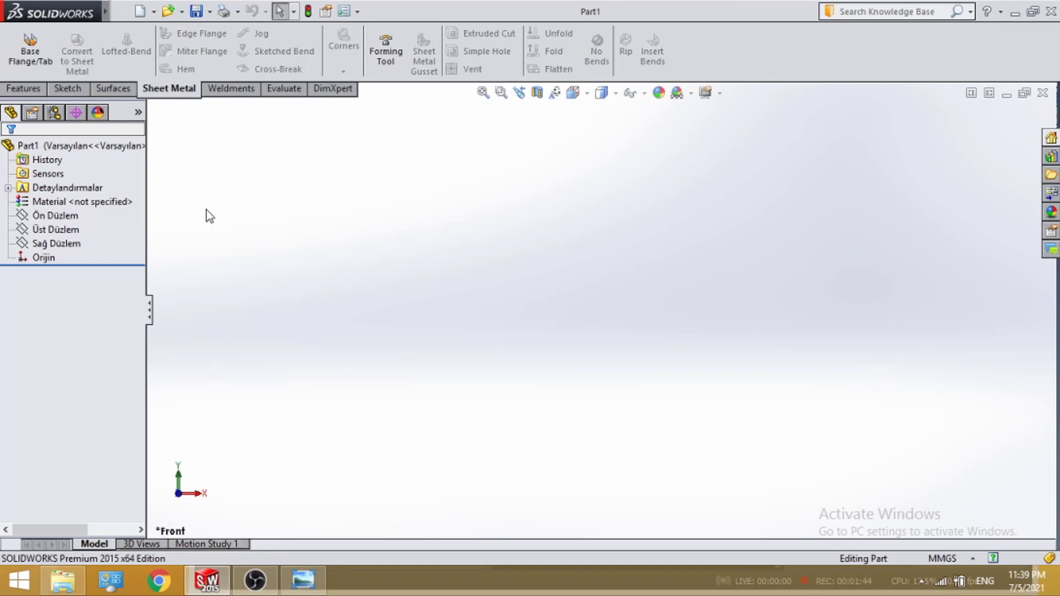
pyautogui.click(875, 12)
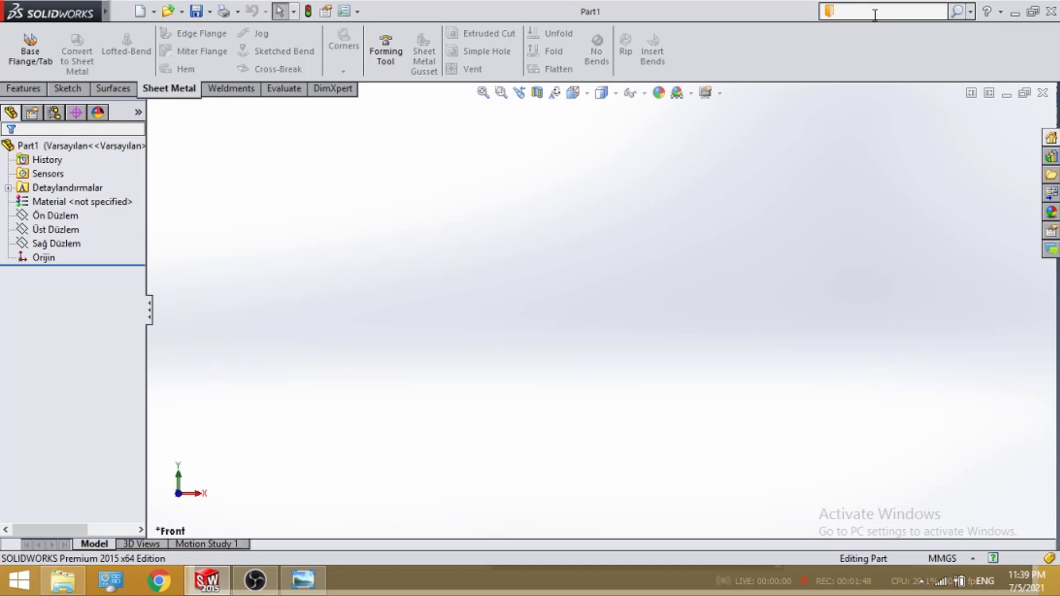
pyautogui.click(36, 63)
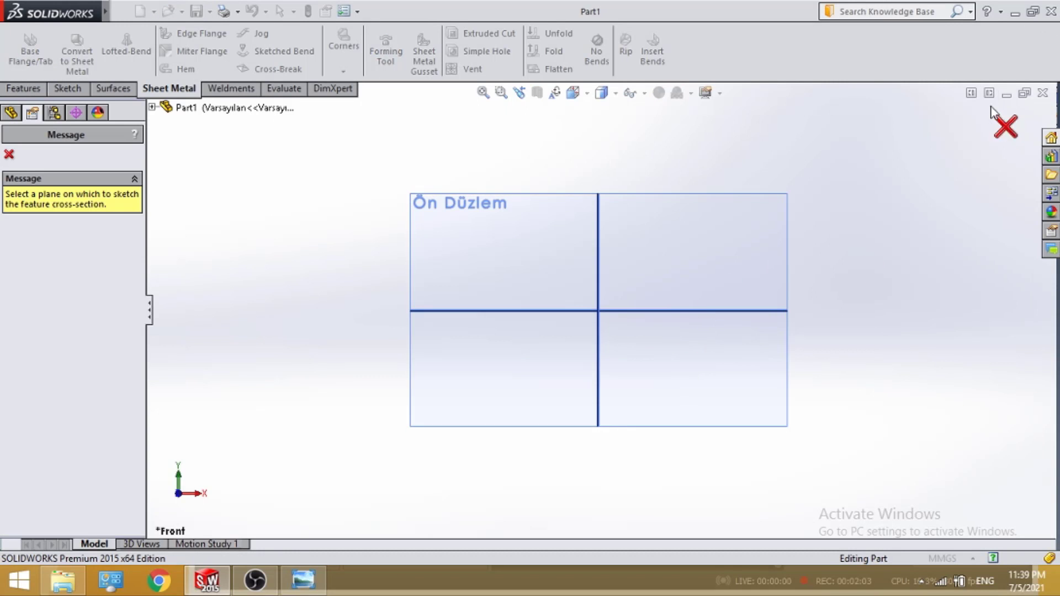
pyautogui.click(1003, 128)
# - Start a sketch on the top plane (Üst Düzlem) and draw a center rectangle about 143 mm wide from the origin
pyautogui.click(70, 231)
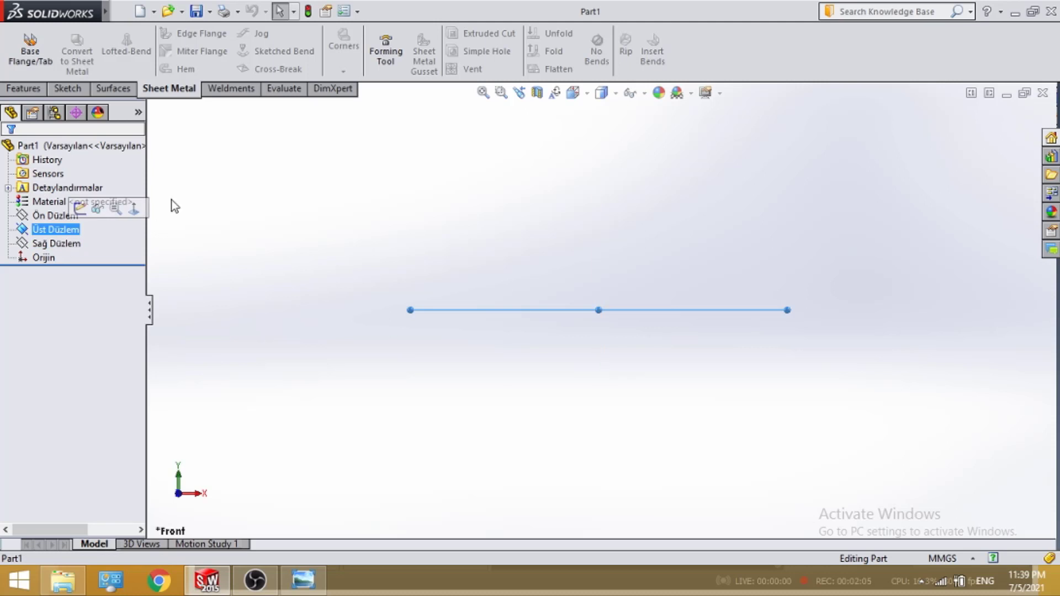
pyautogui.click(32, 52)
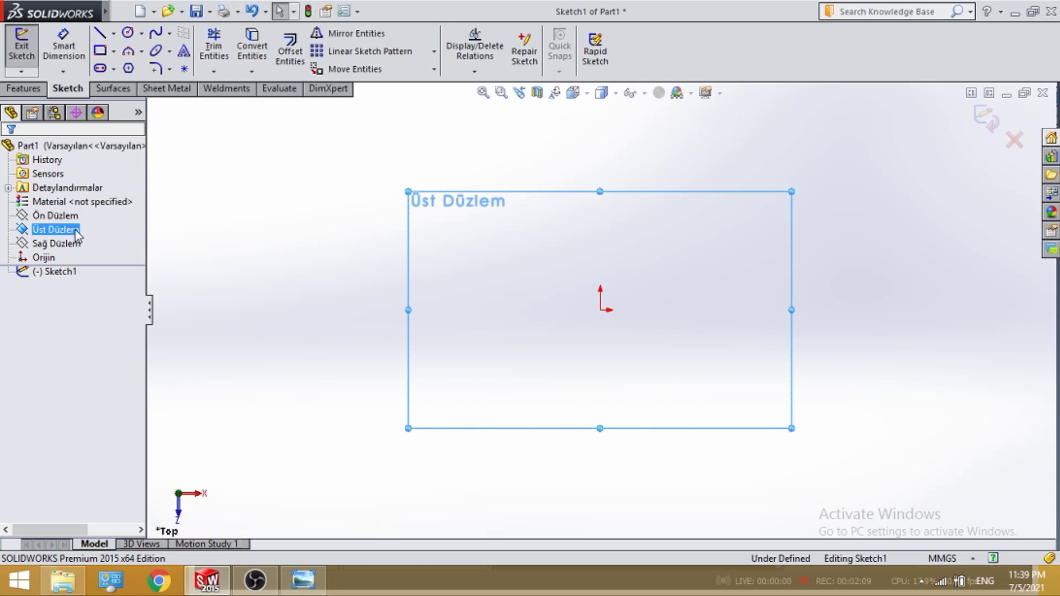
pyautogui.click(161, 90)
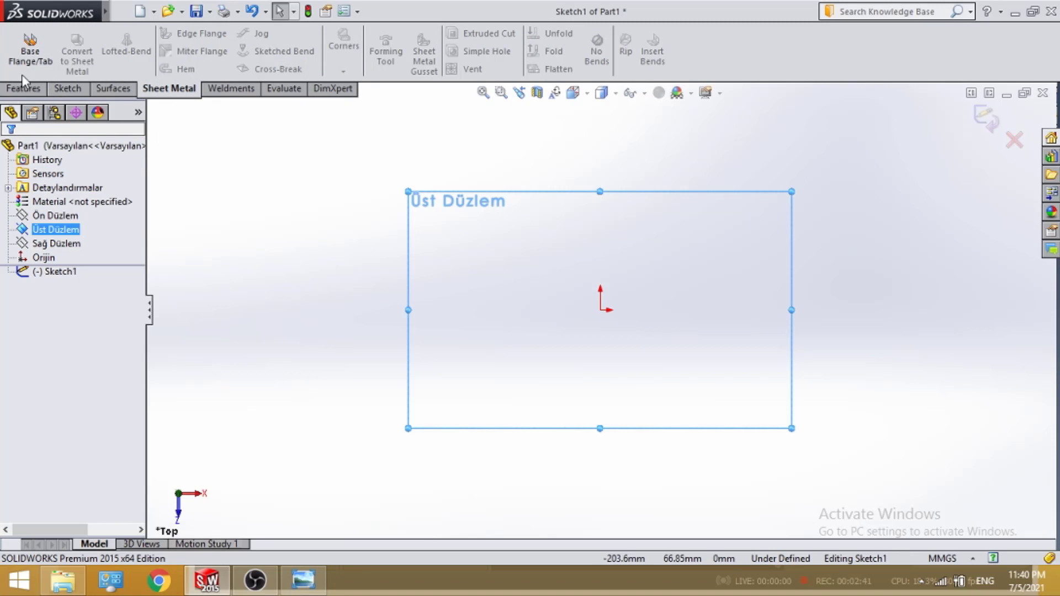
pyautogui.click(65, 90)
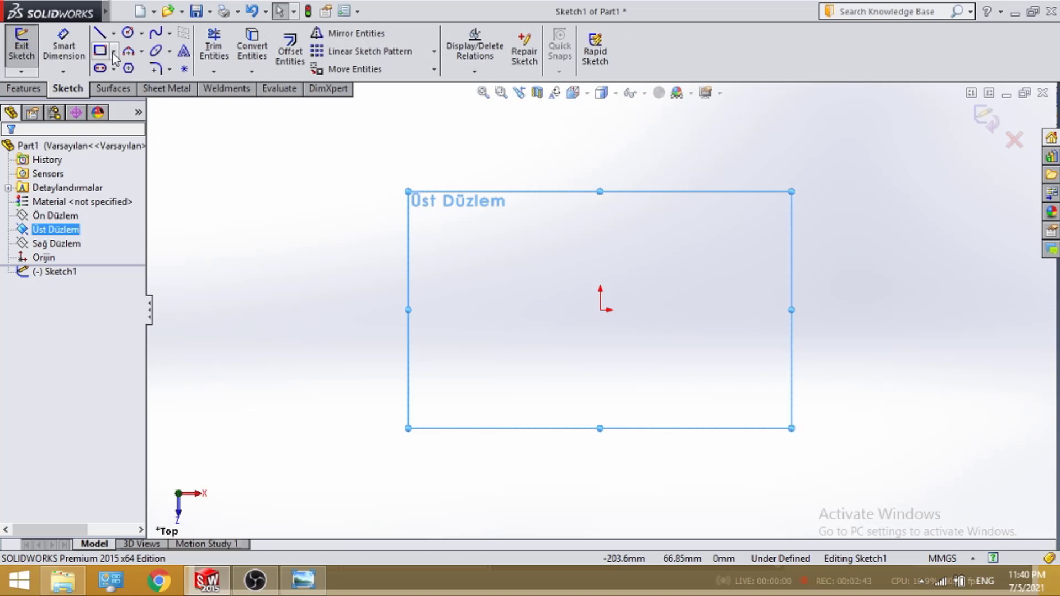
pyautogui.click(112, 51)
pyautogui.click(120, 84)
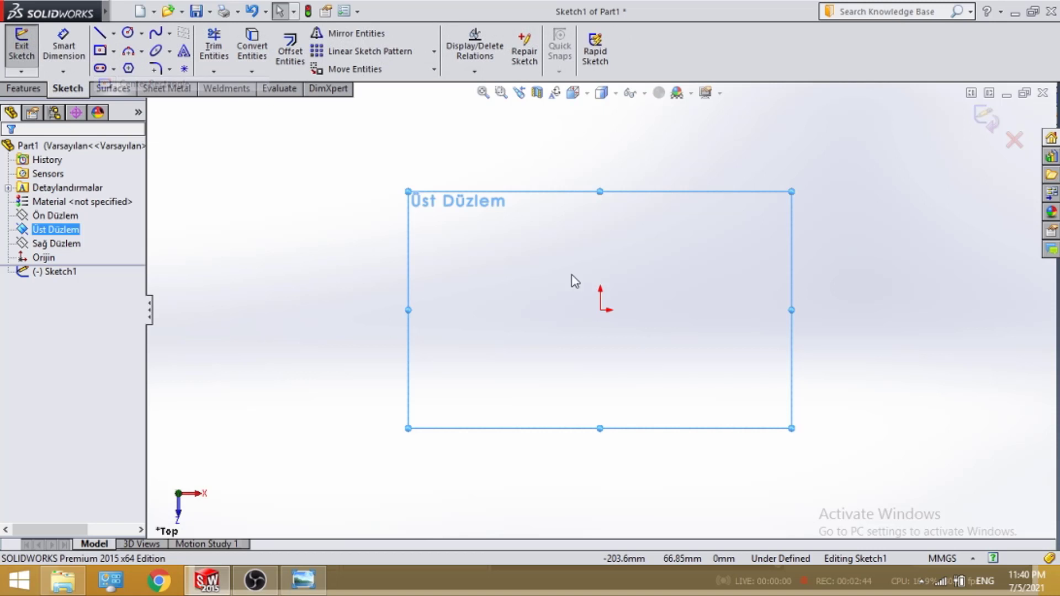
pyautogui.click(600, 310)
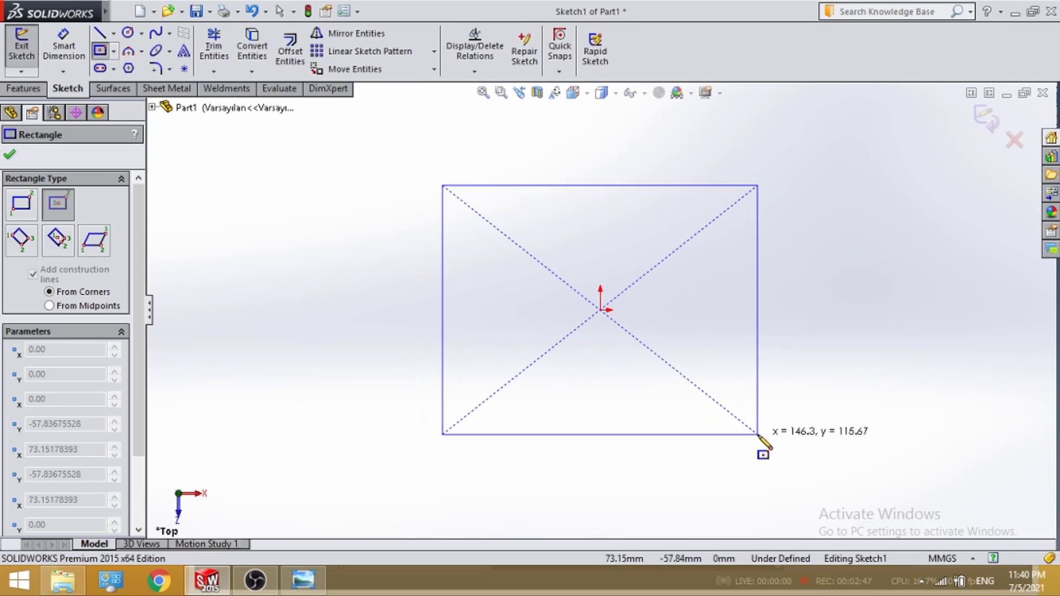
pyautogui.click(755, 441)
pyautogui.click(9, 155)
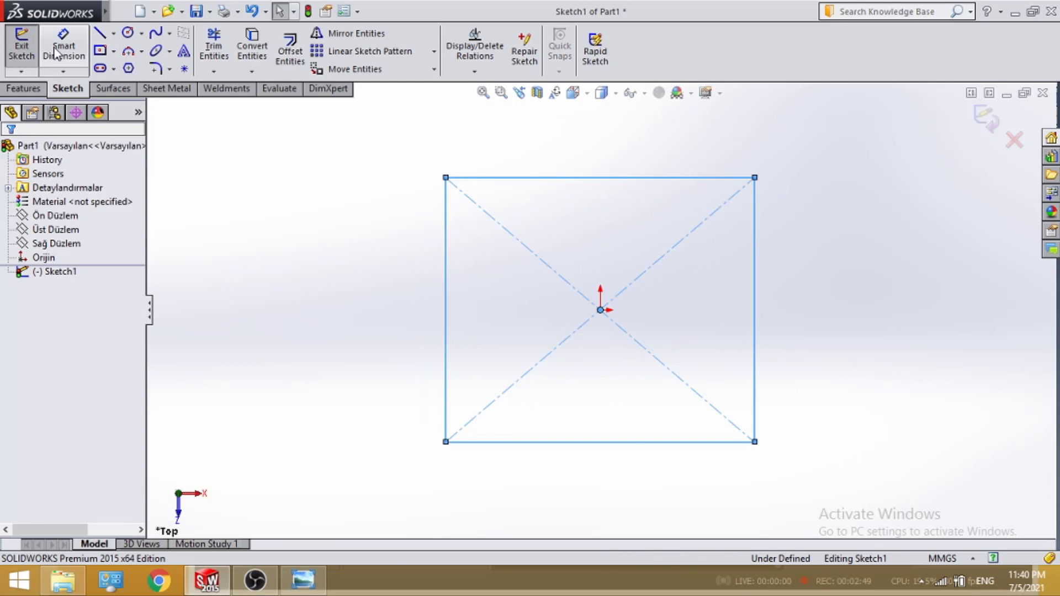
# - Dimension the rectangle's lower horizontal side and set its length to 40 mm
pyautogui.click(55, 53)
pyautogui.click(700, 443)
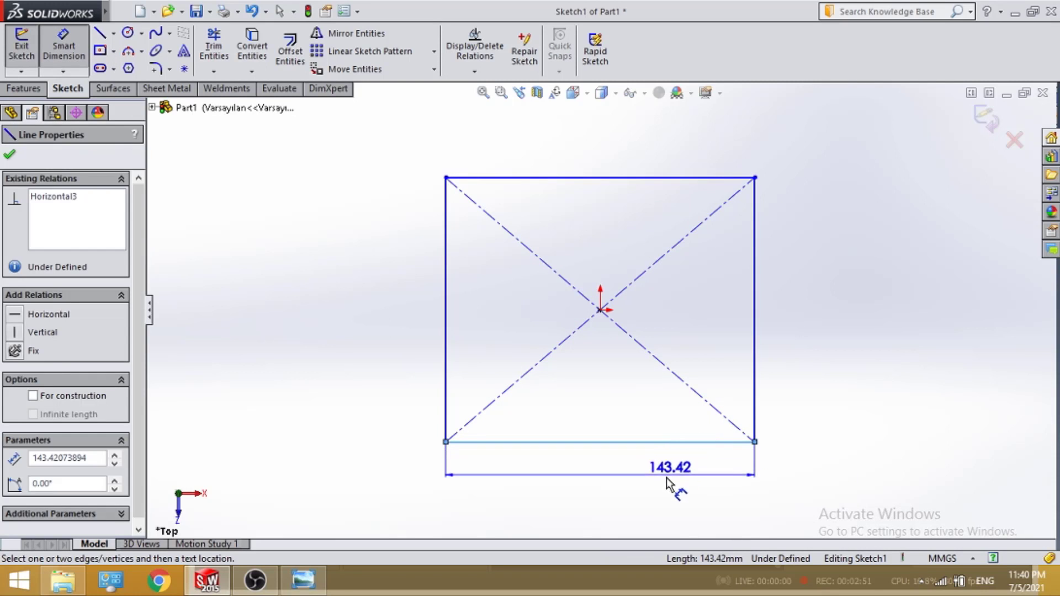
pyautogui.click(667, 478)
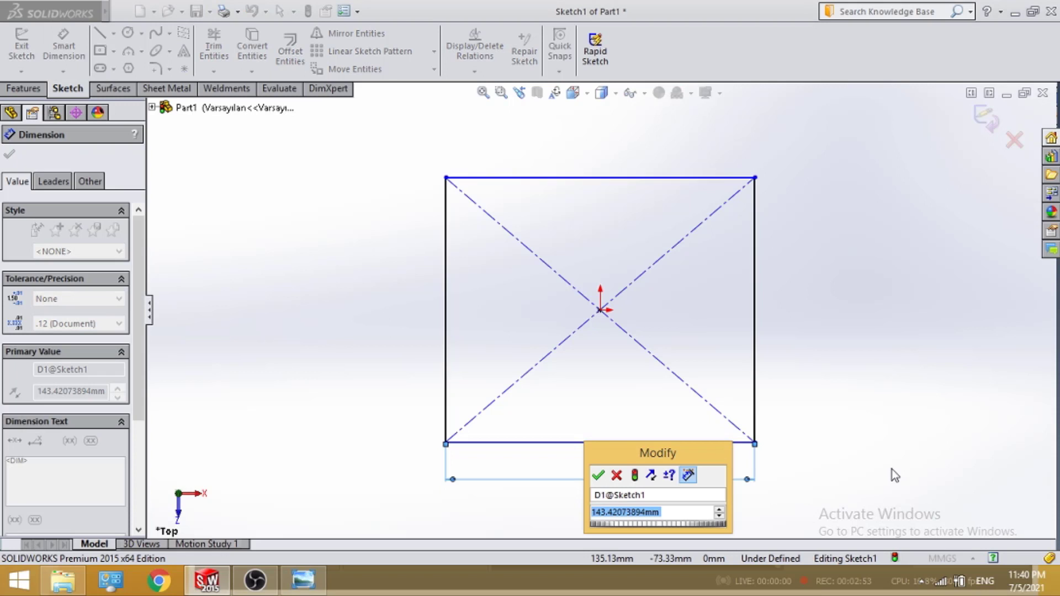
pyautogui.write('40')
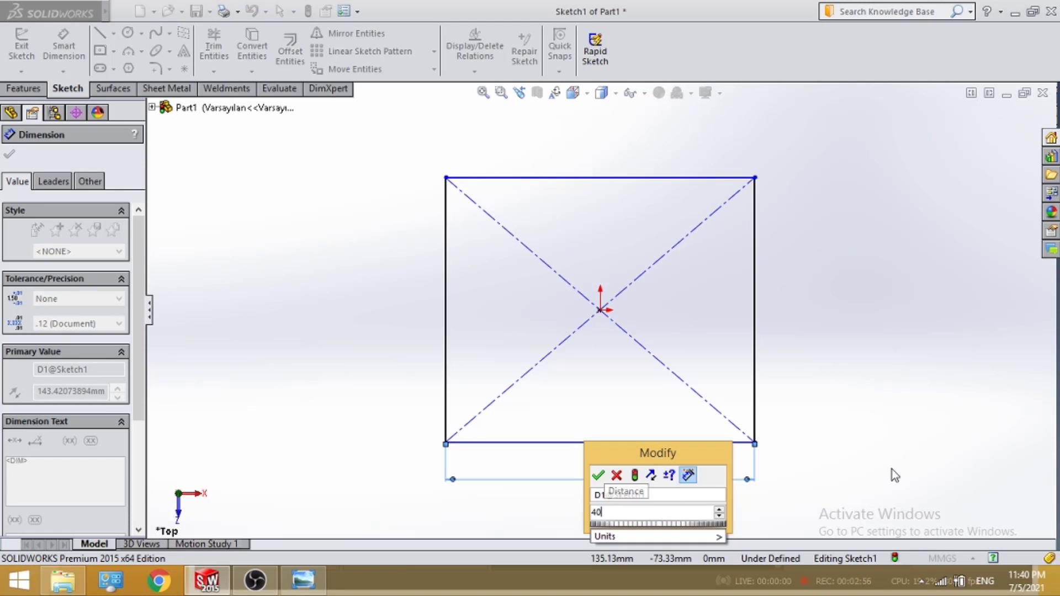
pyautogui.press('Return')
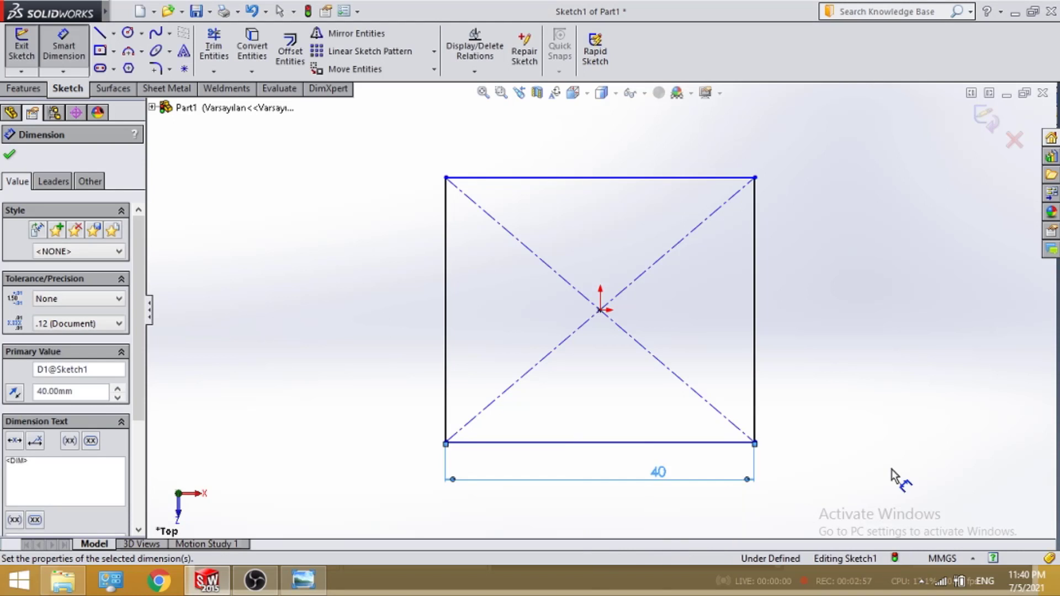
# - Dimension the rectangle's vertical side at 45 mm and centre the 40 mm dimension below the rectangle
pyautogui.click(783, 345)
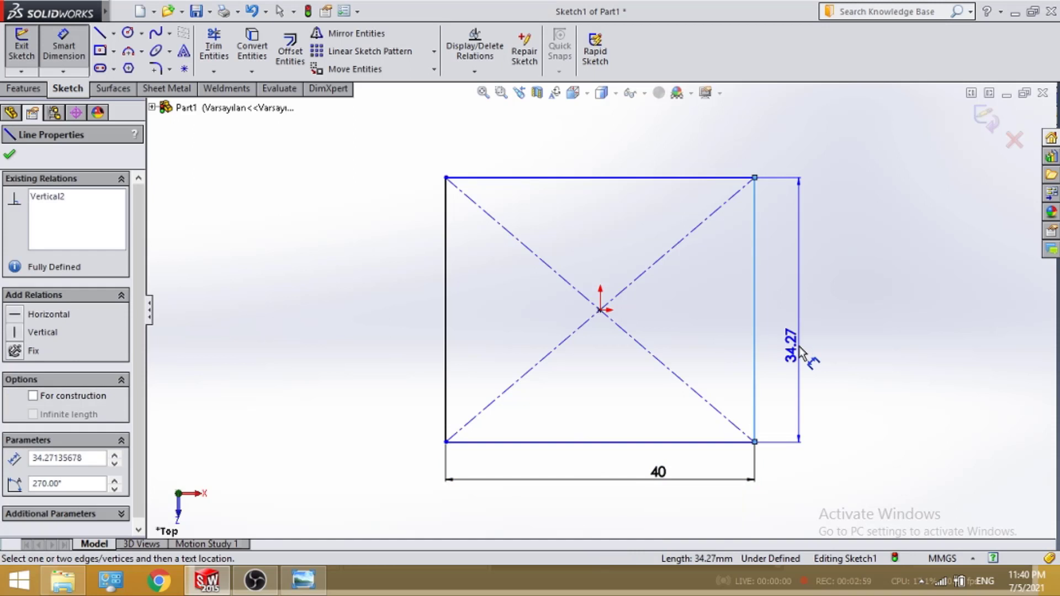
pyautogui.click(798, 330)
pyautogui.write('45')
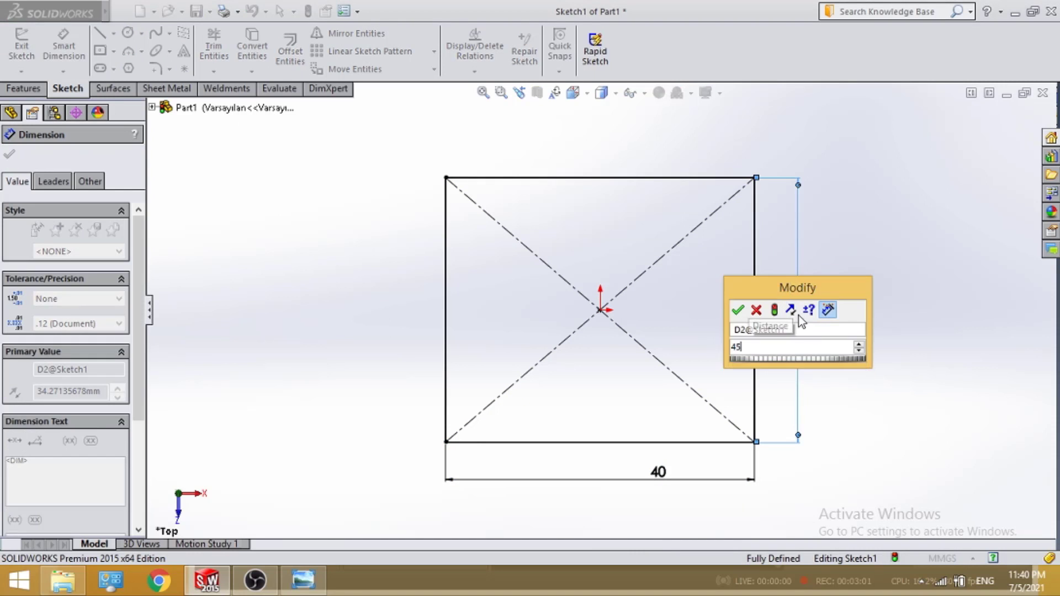
pyautogui.press('Return')
pyautogui.press('z')
pyautogui.scroll(-2, 530, 381)
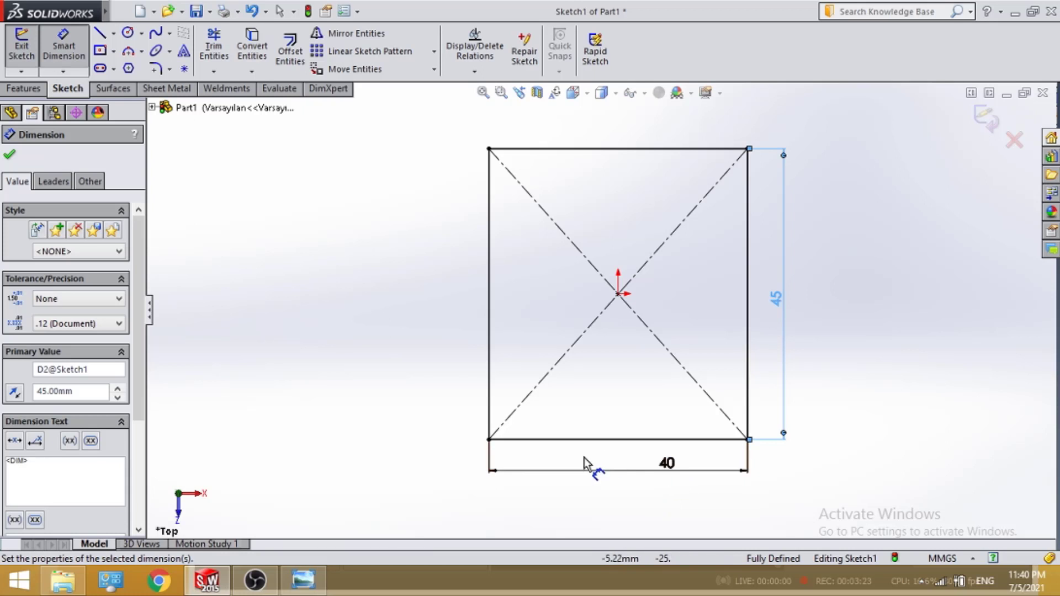
pyautogui.moveTo(667, 469); pyautogui.dragTo(631, 483)
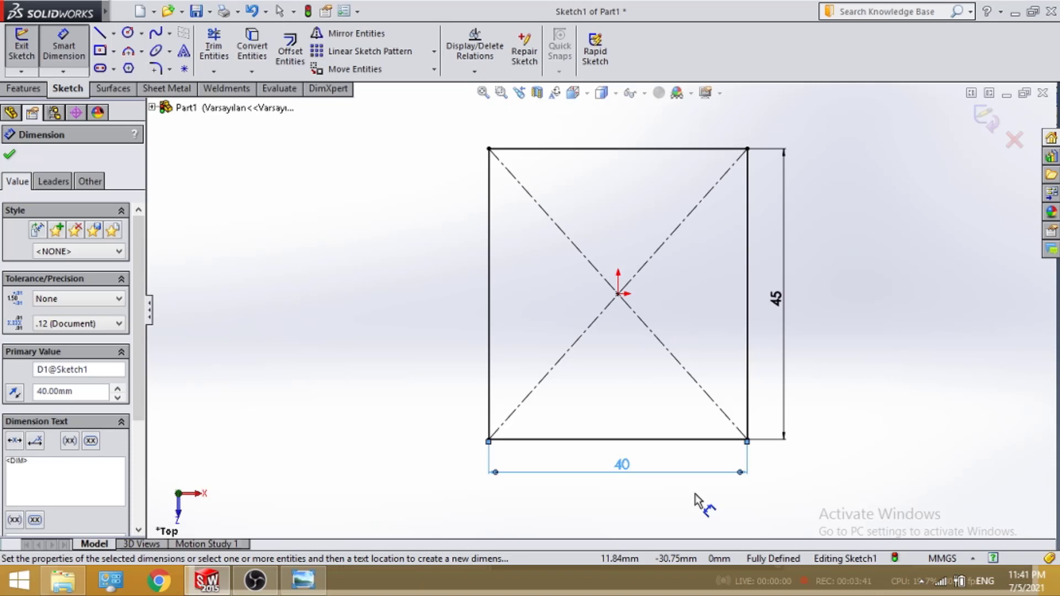
pyautogui.click(9, 154)
pyautogui.press('Escape')
# - Create a 1.5 mm thick sheet metal base flange from the rectangle sketch with a K-factor of 0.5
pyautogui.click(166, 90)
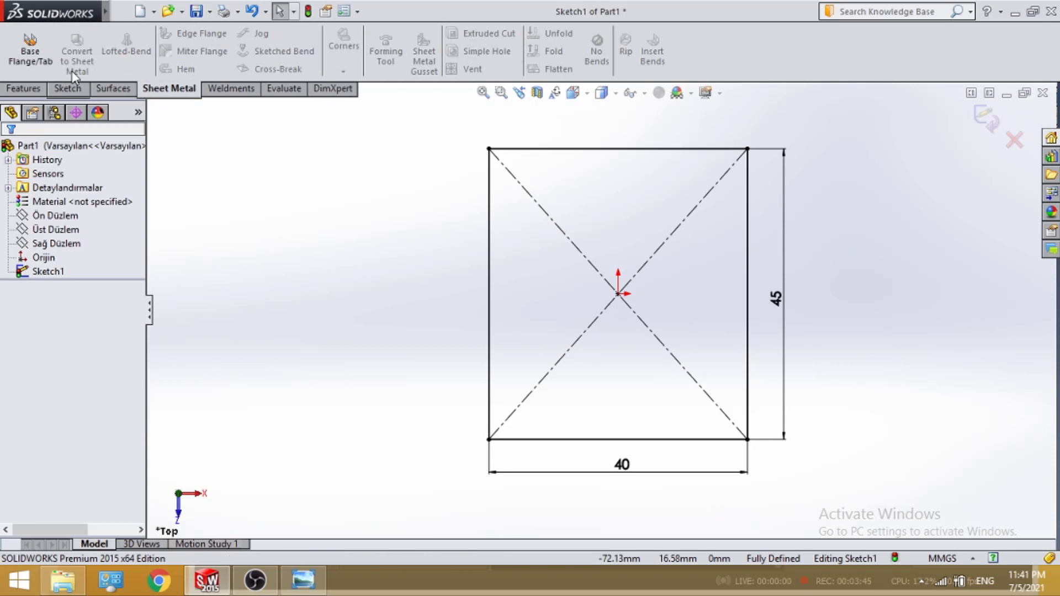
pyautogui.click(39, 54)
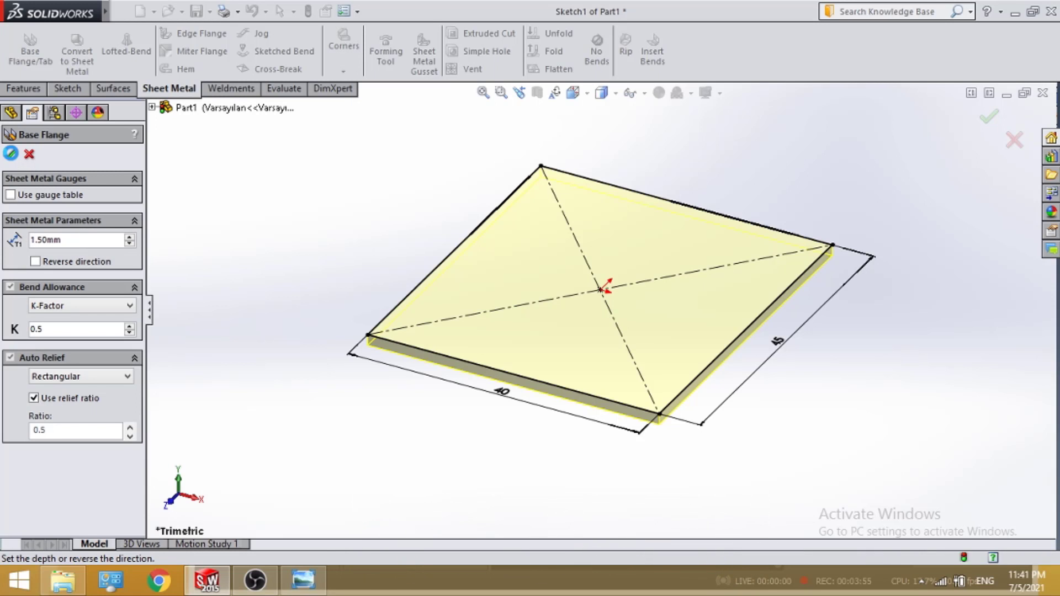
pyautogui.click(10, 154)
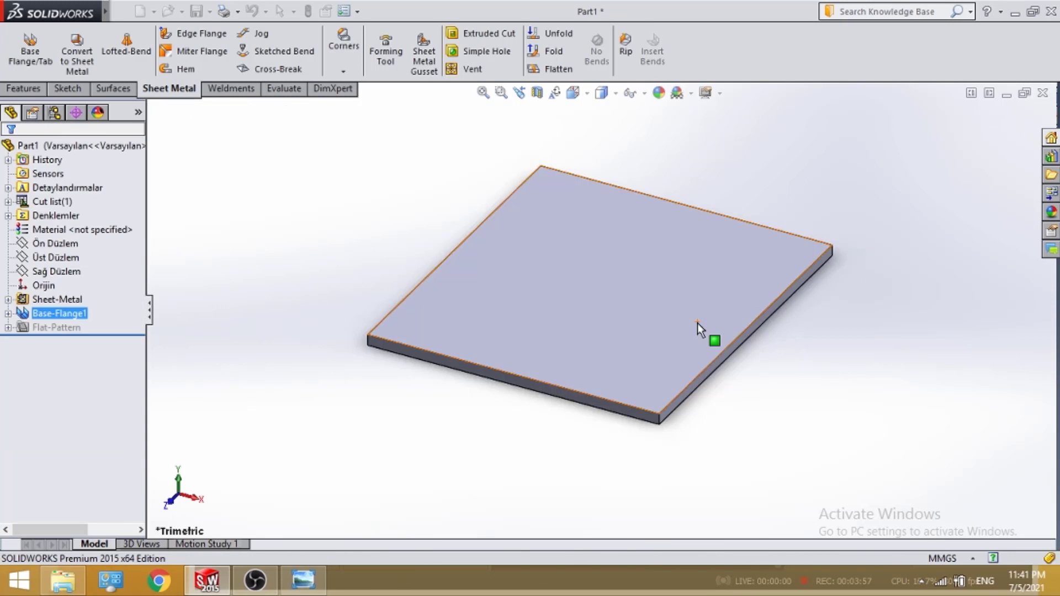
# - Start a 90° edge flange on the lower edges of the plate's two opposite 45 mm sides, pointing downward, about 8.74 mm long
pyautogui.moveTo(684, 293); pyautogui.dragTo(712, 317, button='middle')
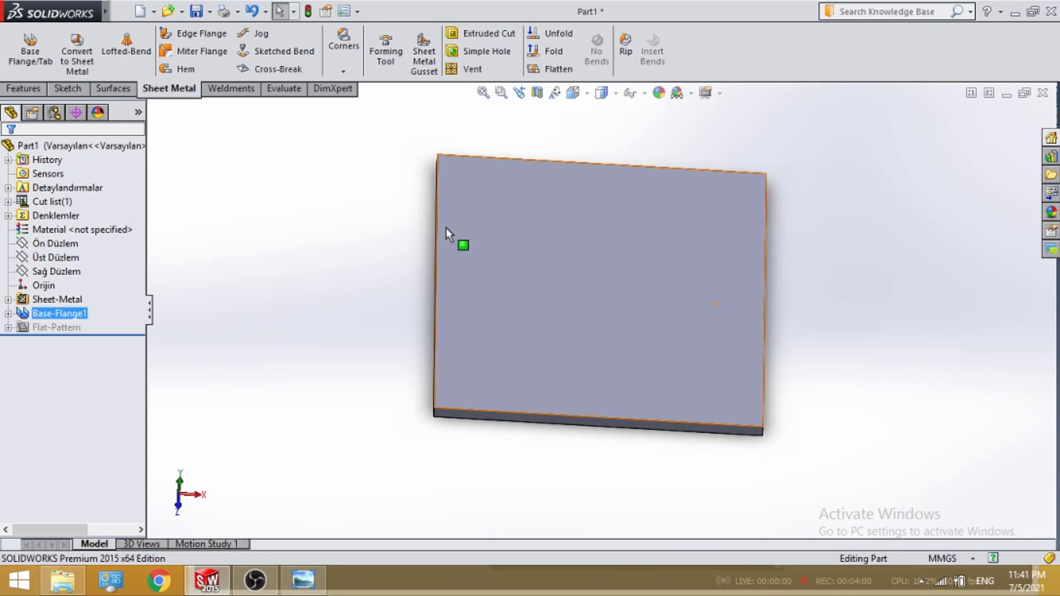
pyautogui.click(202, 39)
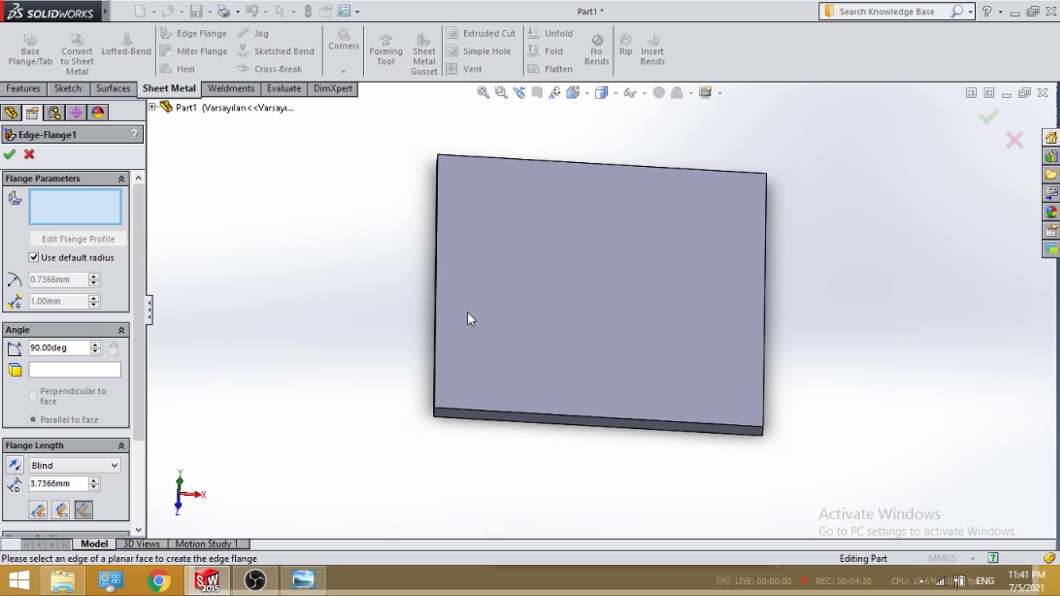
pyautogui.moveTo(468, 313); pyautogui.dragTo(475, 234, button='middle')
pyautogui.click(549, 296)
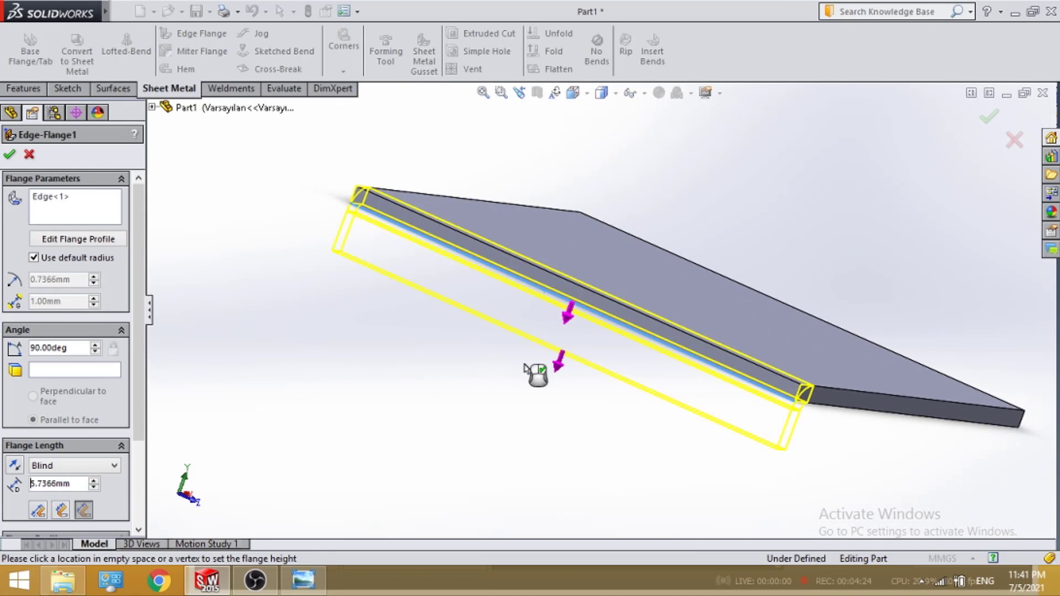
pyautogui.moveTo(527, 371); pyautogui.dragTo(386, 383, button='middle')
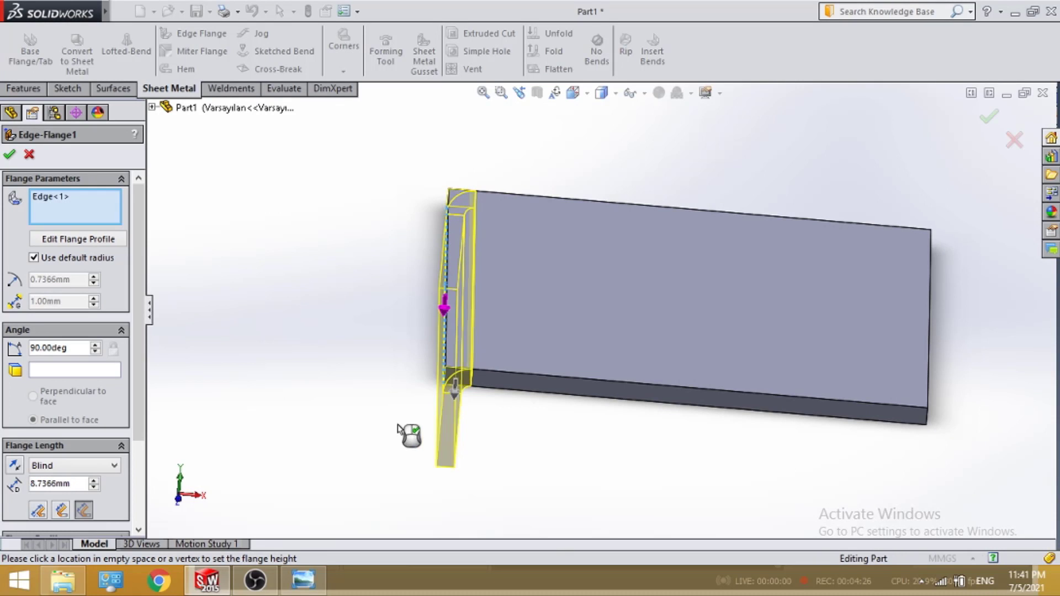
pyautogui.moveTo(397, 425); pyautogui.dragTo(471, 391, button='middle')
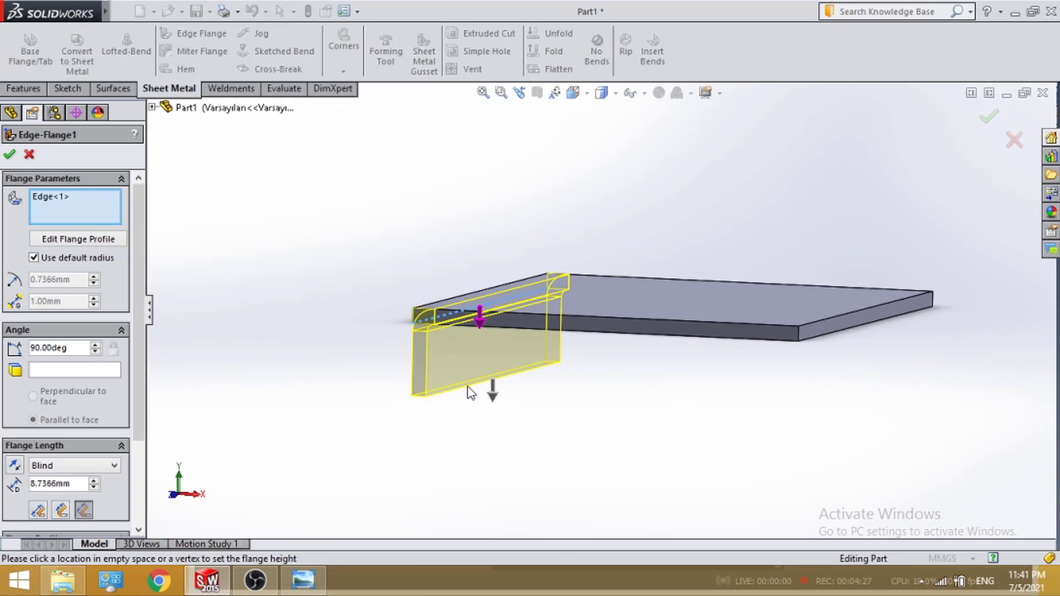
pyautogui.scroll(-2, 844, 331)
pyautogui.click(840, 322)
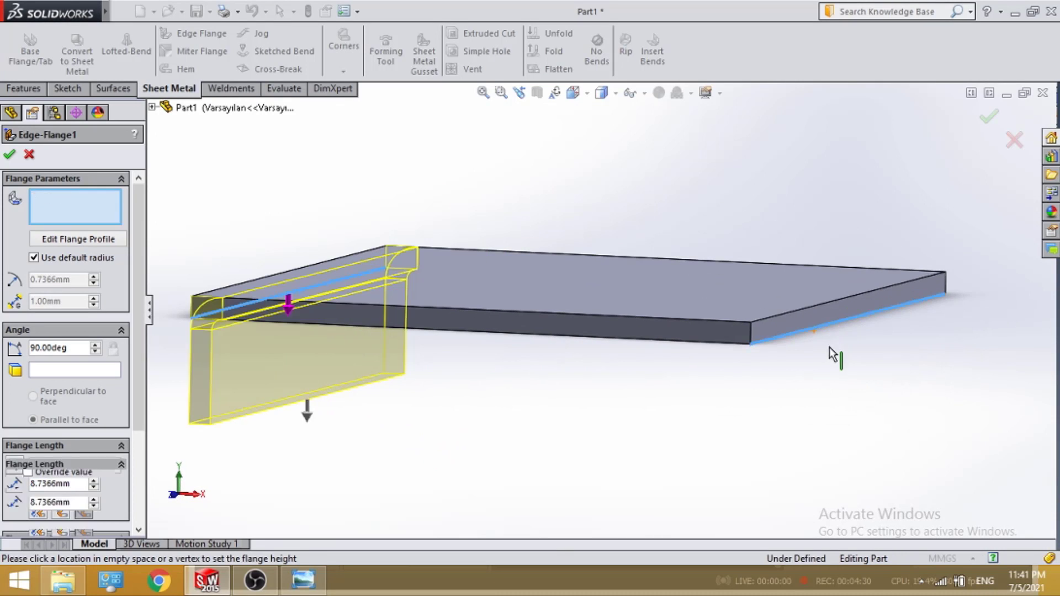
pyautogui.scroll(1, 596, 425)
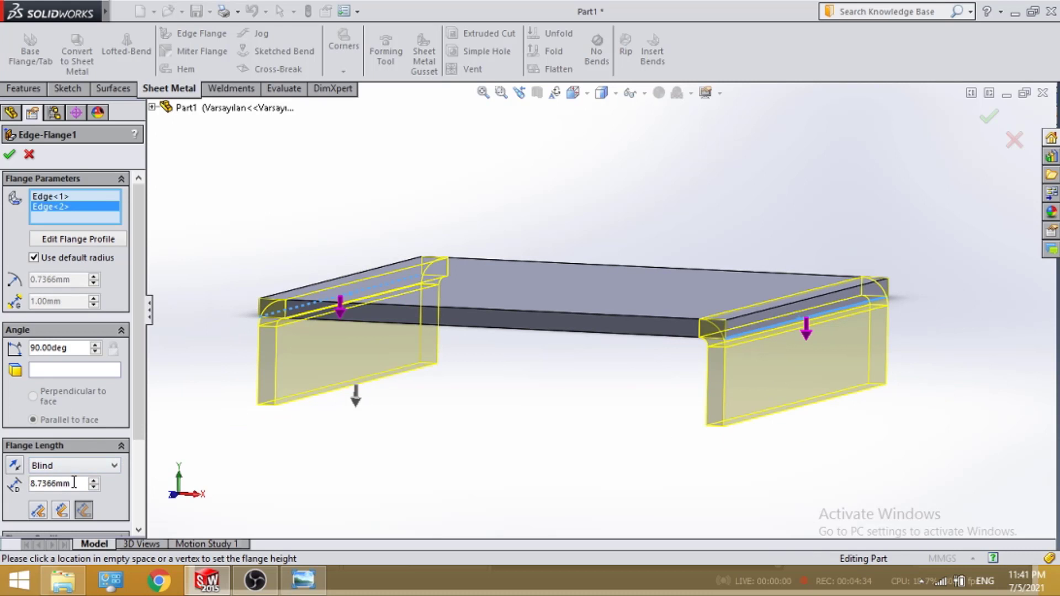
# - Set the length of both edge flanges to 5 mm
pyautogui.moveTo(74, 483); pyautogui.dragTo(28, 479)
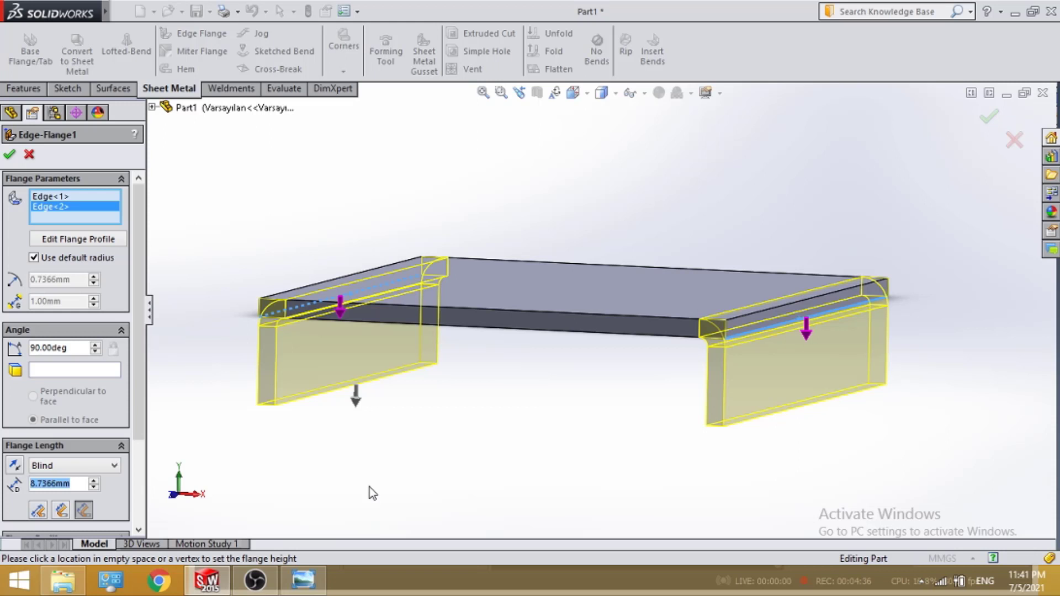
pyautogui.write('5')
pyautogui.press('Return')
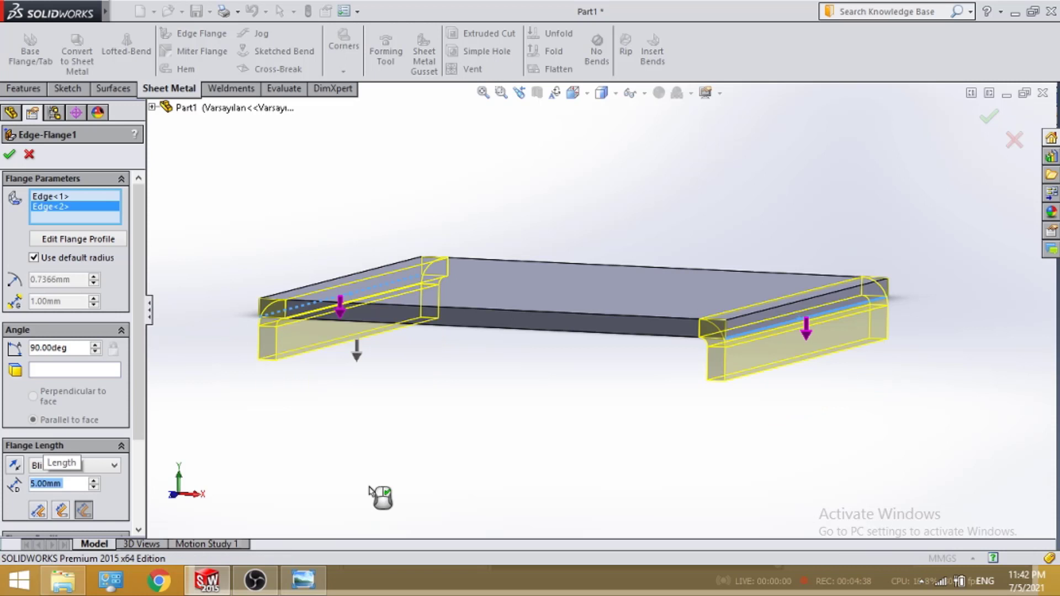
pyautogui.moveTo(608, 464)
pyautogui.mouseDown(button='middle')
pyautogui.moveTo(638, 432)
pyautogui.moveTo(674, 447)
pyautogui.moveTo(624, 461)
pyautogui.mouseUp(button='middle')
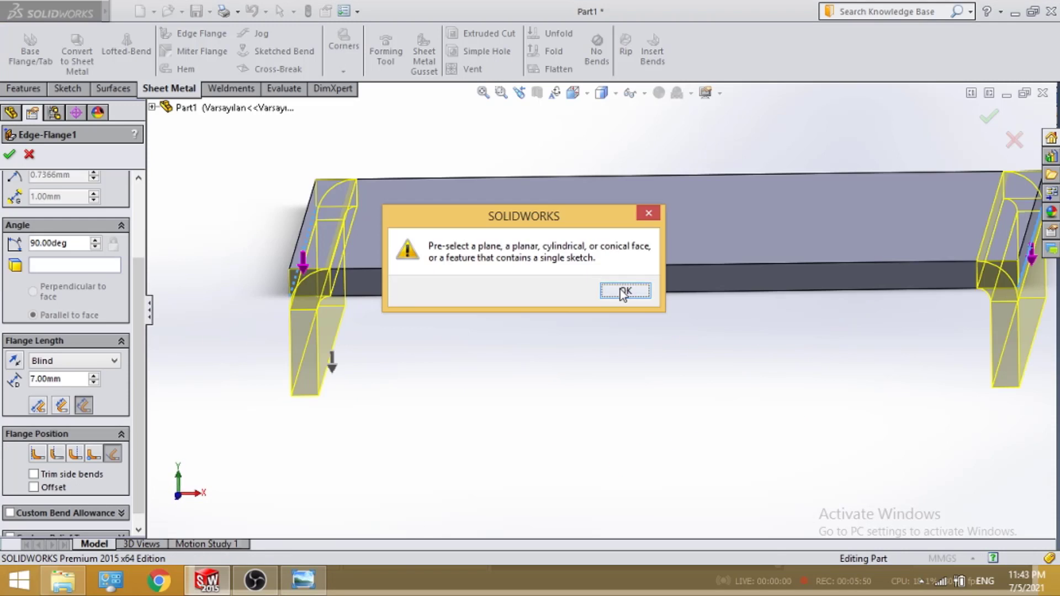
pyautogui.click(620, 288)
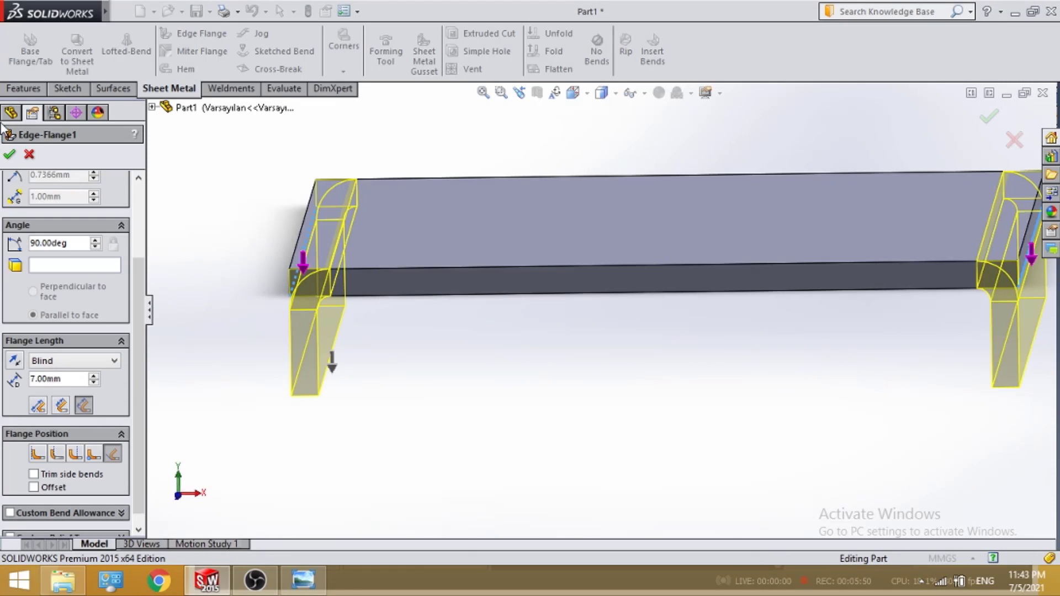
# - Create the two 7 mm long, 90° downward edge flanges on the plate's opposite sides
pyautogui.click(10, 157)
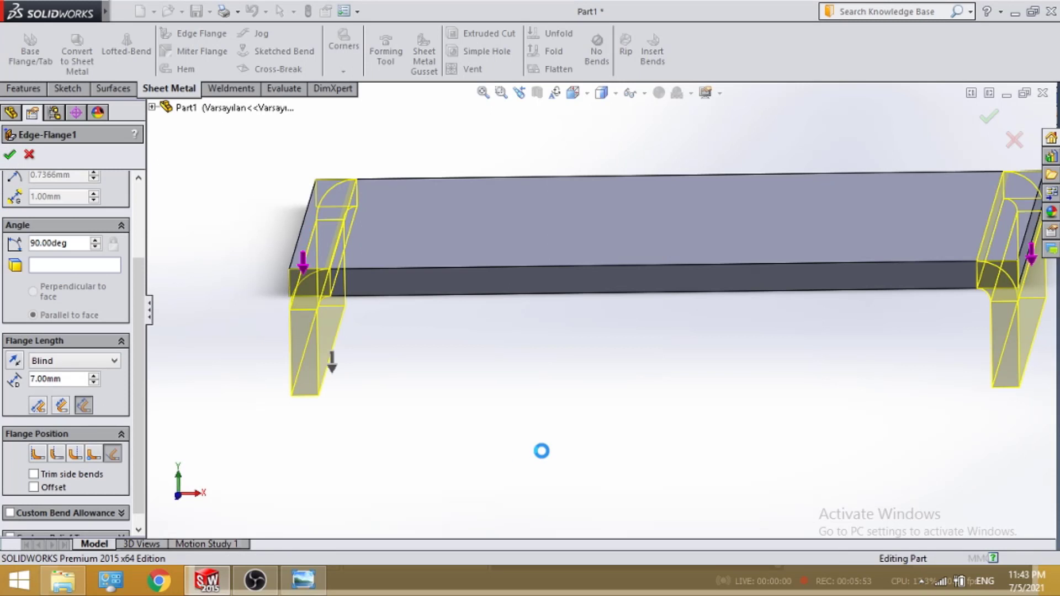
pyautogui.scroll(3, 607, 358)
pyautogui.scroll(-3, 698, 302)
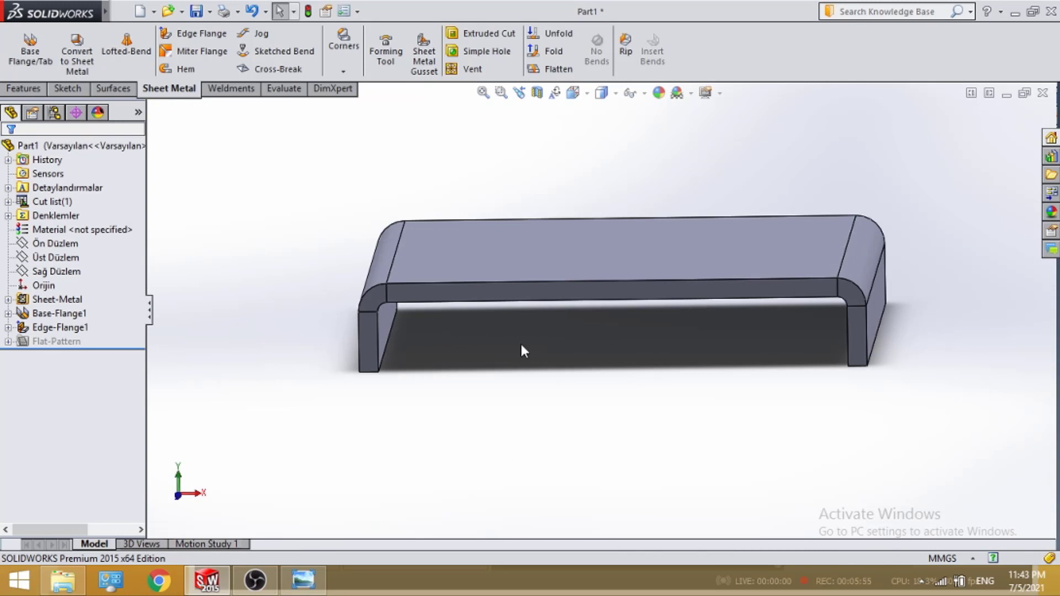
# - Start a 90° edge flange, 6 mm long, on the bottom edges of both downward flanges, pointing outward from the plate
pyautogui.click(194, 34)
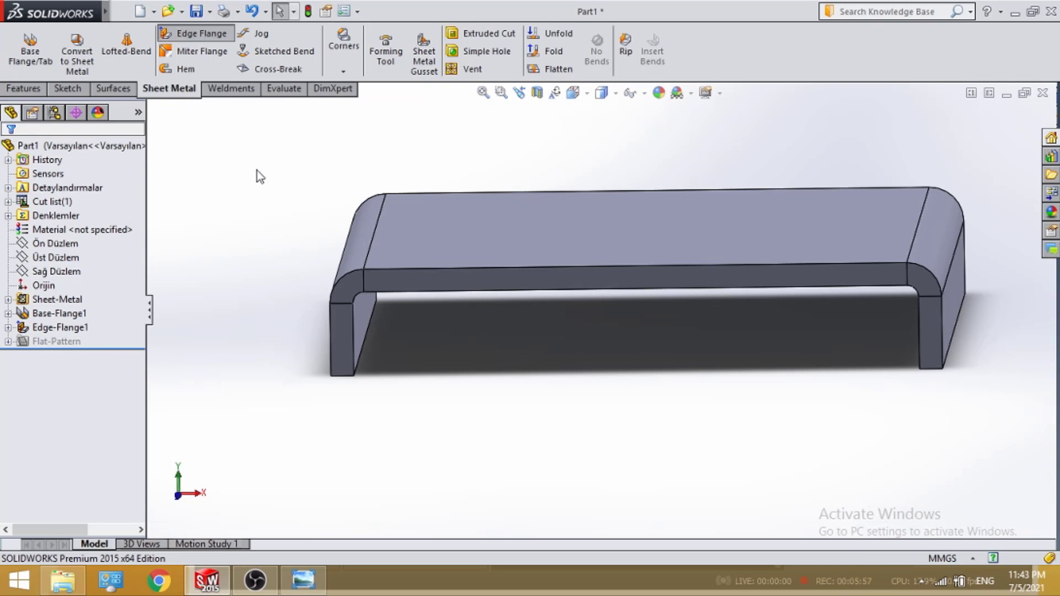
pyautogui.moveTo(398, 335); pyautogui.dragTo(431, 267, button='middle')
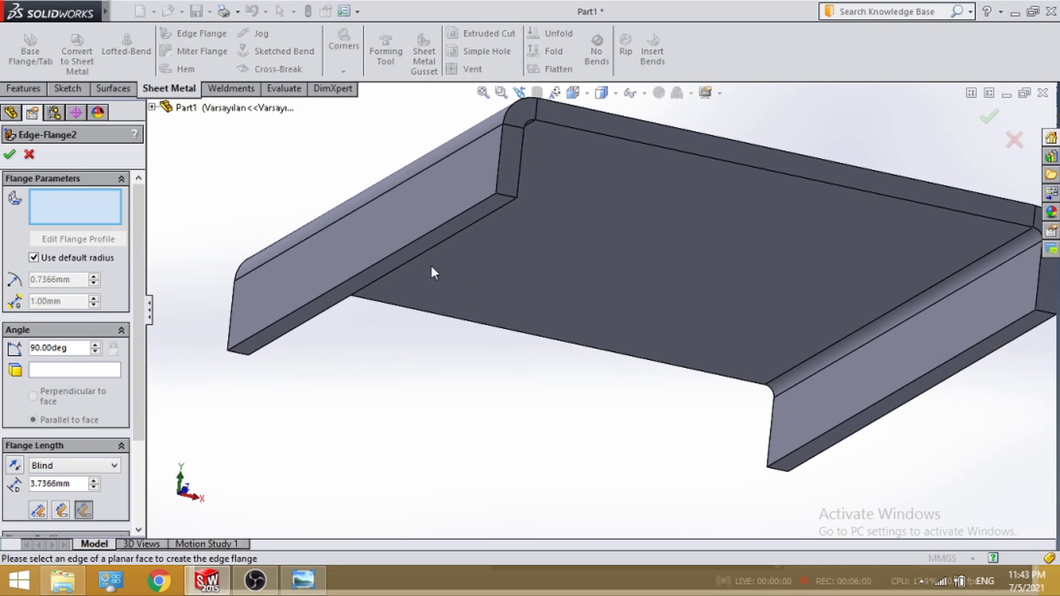
pyautogui.click(501, 207)
pyautogui.moveTo(568, 284); pyautogui.dragTo(551, 369, button='middle')
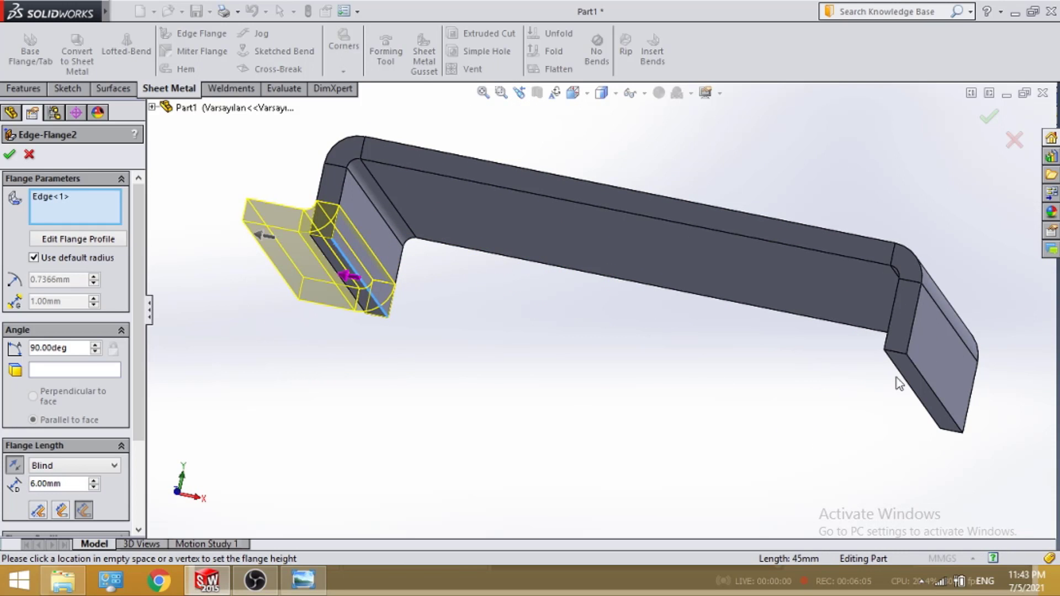
pyautogui.scroll(-2, 892, 375)
pyautogui.click(870, 413)
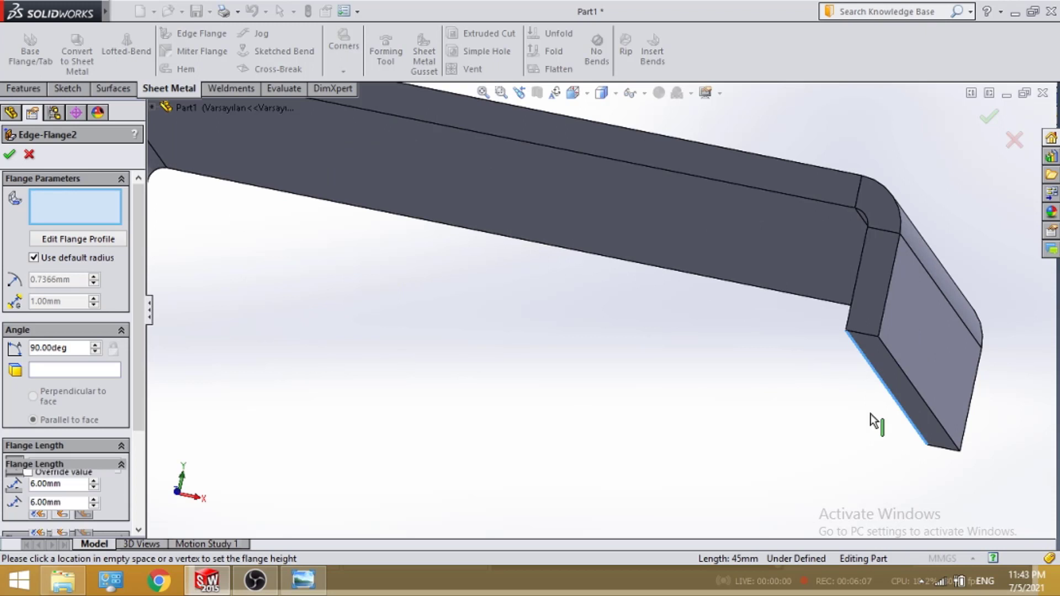
pyautogui.scroll(1, 894, 409)
pyautogui.scroll(3, 922, 403)
pyautogui.moveTo(667, 409); pyautogui.dragTo(452, 353, button='middle')
pyautogui.scroll(-2, 445, 346)
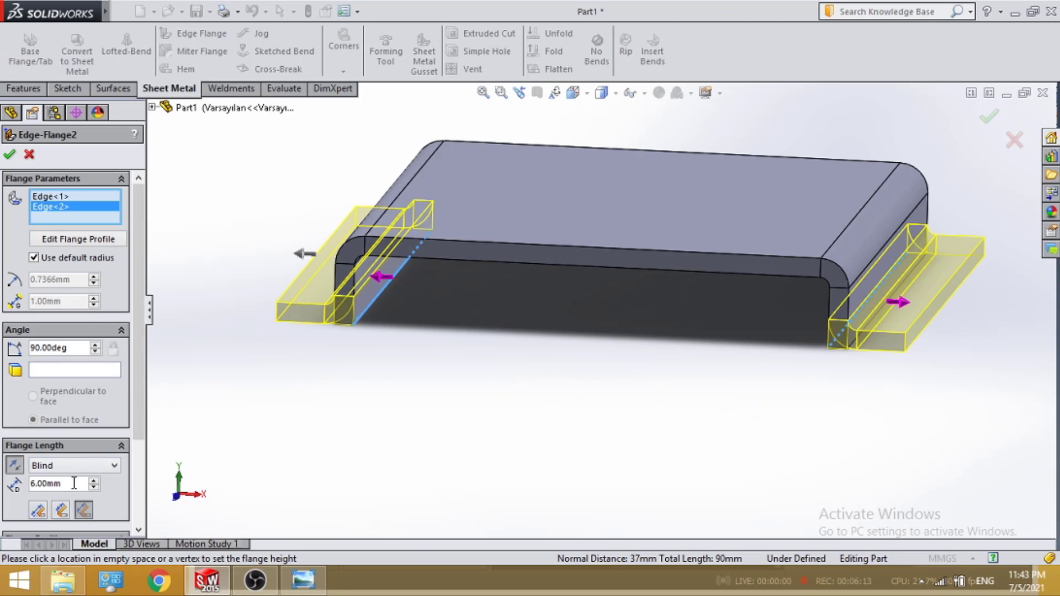
# - Set the length of both outward edge flanges to 5 mm
pyautogui.moveTo(74, 483); pyautogui.dragTo(21, 481)
pyautogui.write('5')
pyautogui.press('Return')
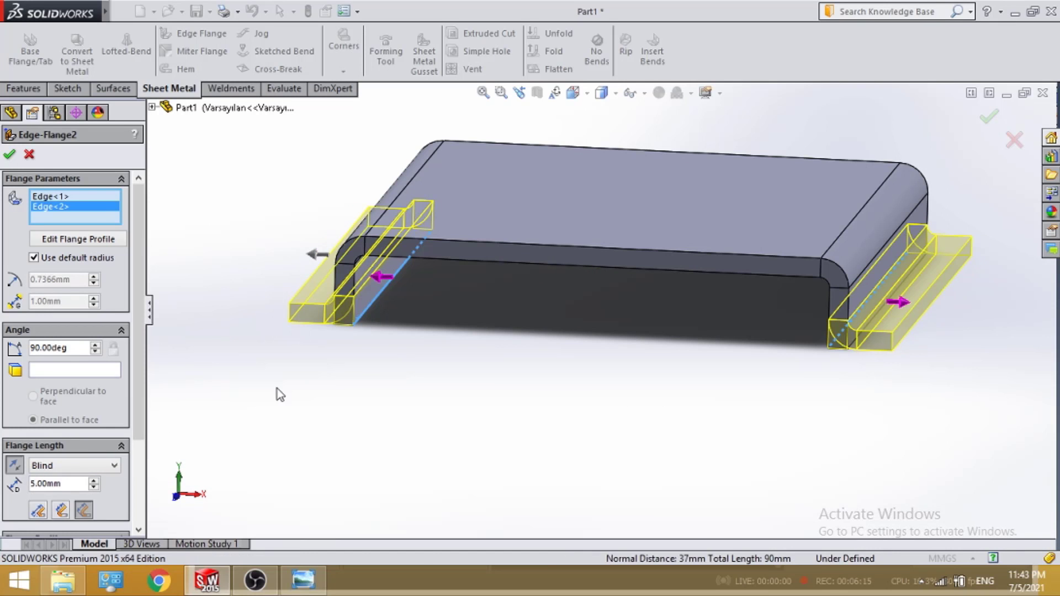
pyautogui.moveTo(279, 393)
pyautogui.mouseDown(button='middle')
pyautogui.moveTo(310, 374)
pyautogui.moveTo(286, 411)
pyautogui.mouseUp(button='middle')
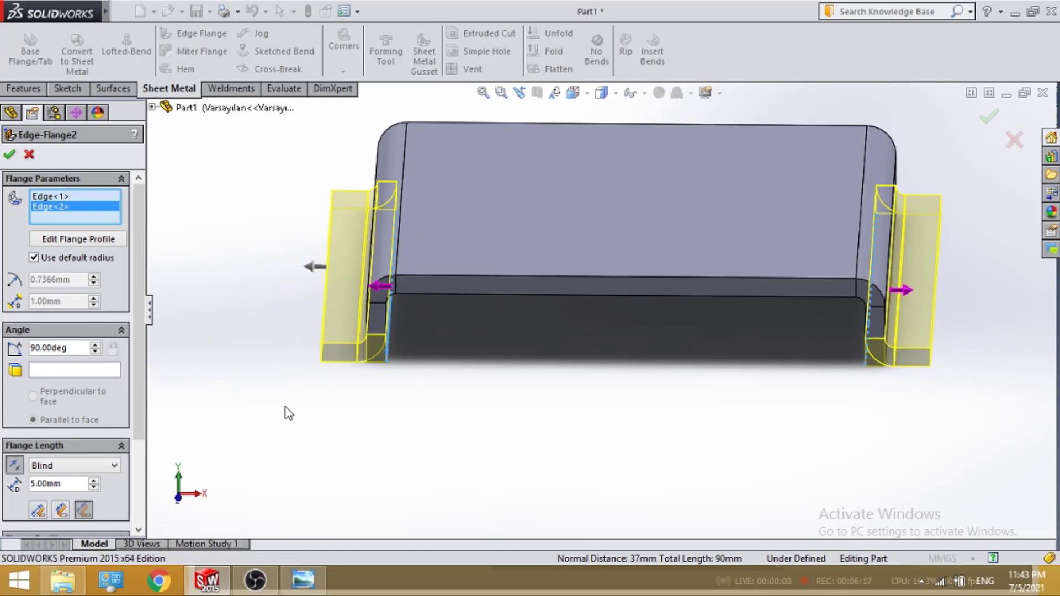
# - Set the outward flanges' length to 6 mm and create the second pair of edge flanges
pyautogui.moveTo(84, 483); pyautogui.dragTo(12, 472)
pyautogui.write('6')
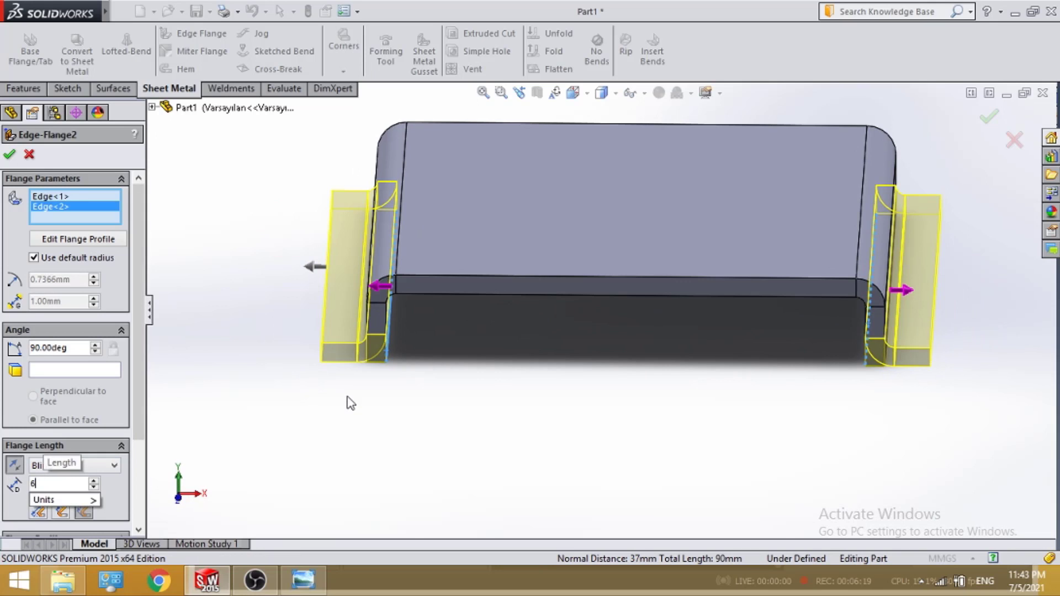
pyautogui.press('Return')
pyautogui.scroll(-3, 66, 444)
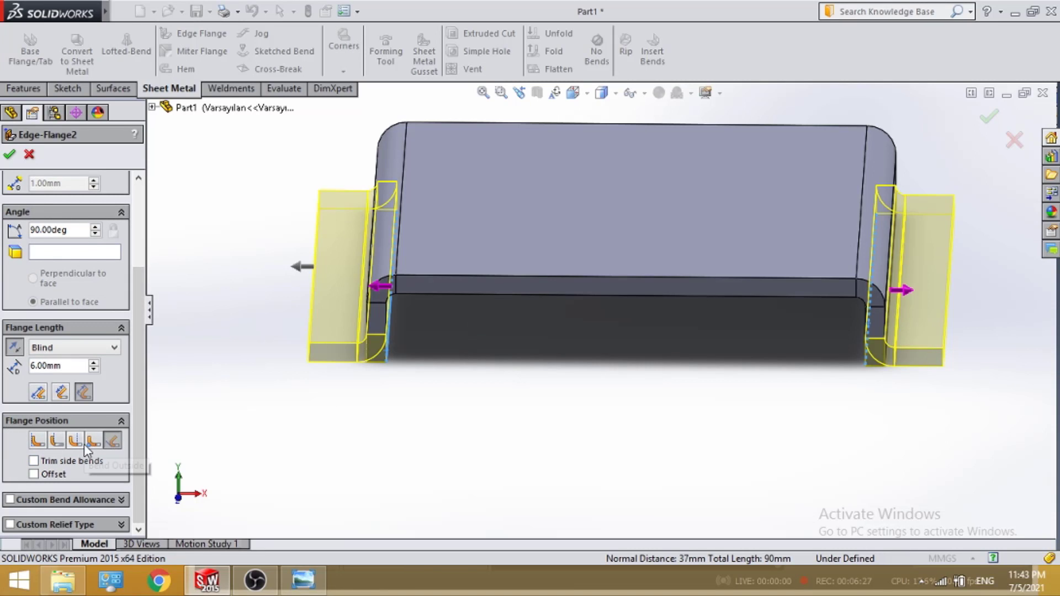
pyautogui.click(15, 159)
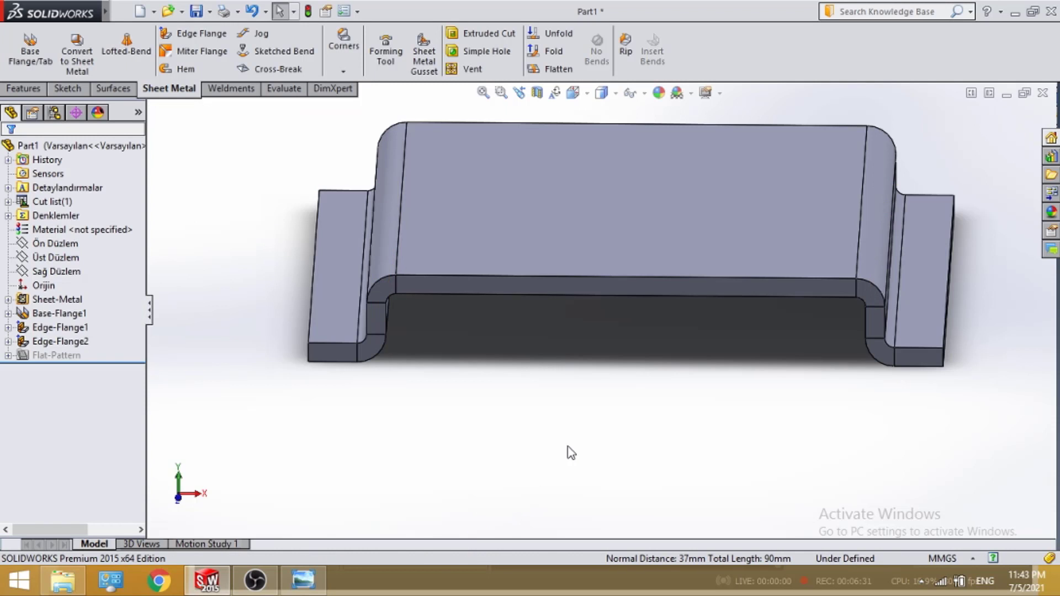
pyautogui.scroll(-1, 637, 237)
pyautogui.scroll(3, 644, 259)
pyautogui.scroll(-2, 648, 265)
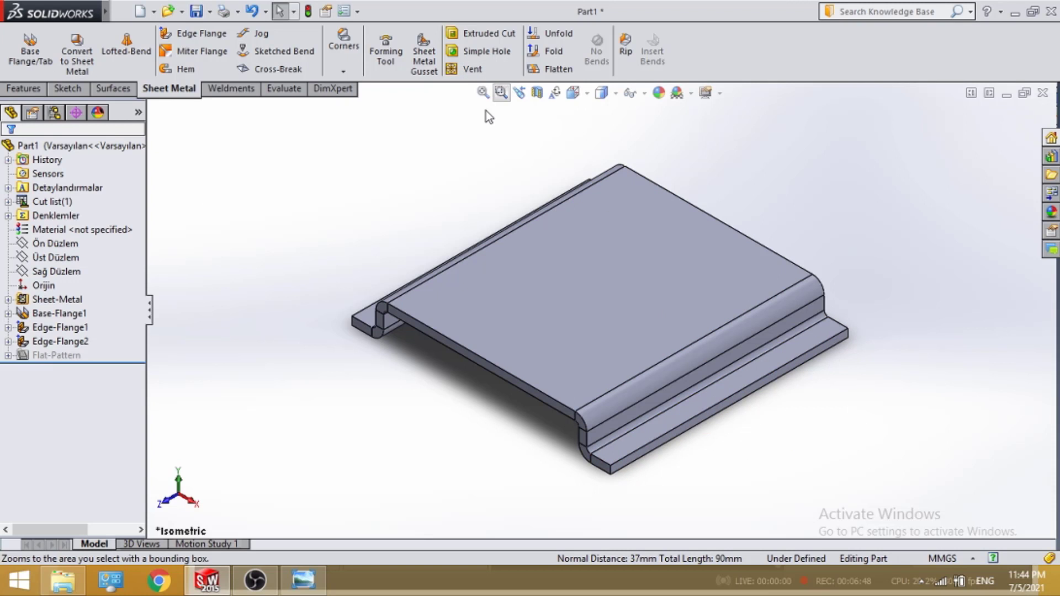
# - Unfold all four bends, keeping the large central top face fixed
pyautogui.moveTo(488, 187); pyautogui.dragTo(455, 166, button='middle')
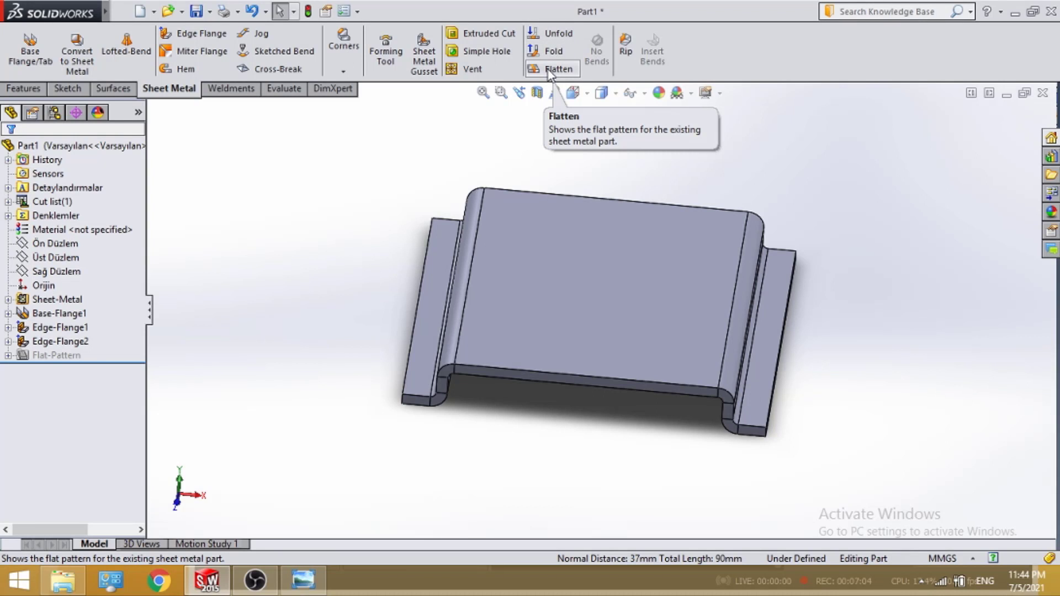
pyautogui.click(566, 35)
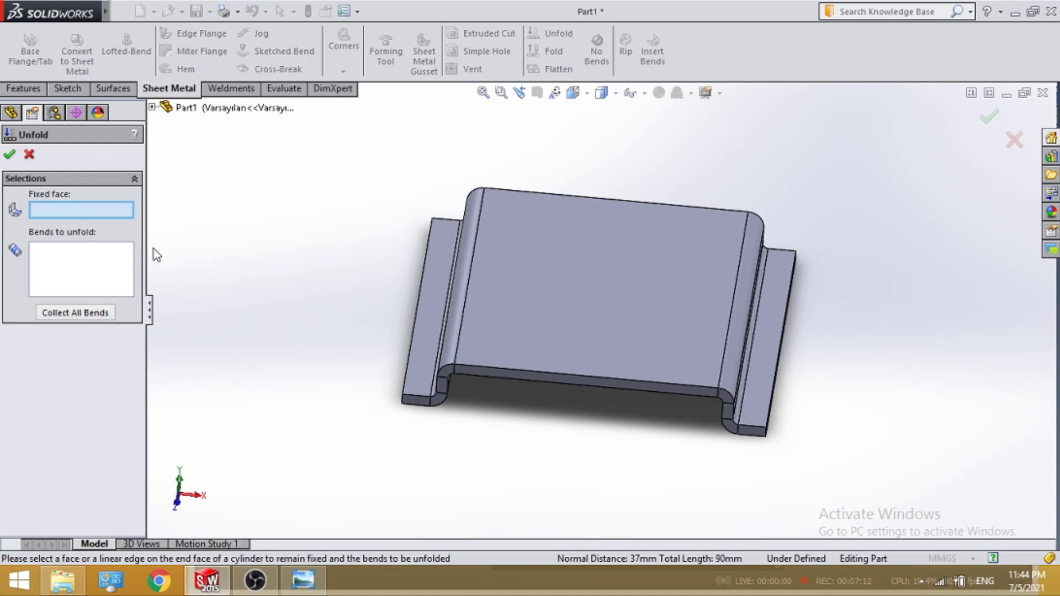
pyautogui.click(545, 317)
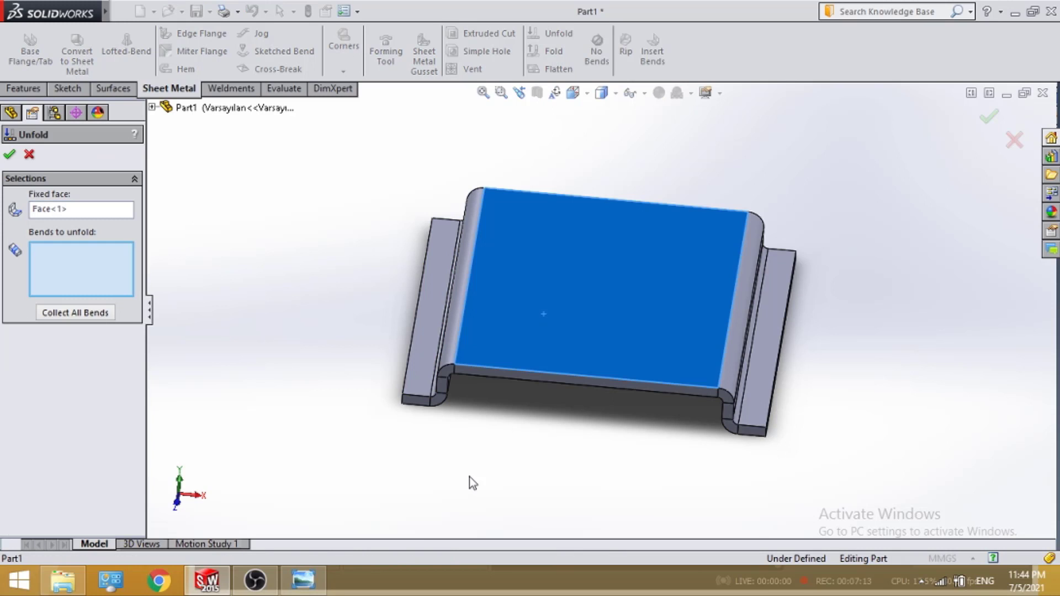
pyautogui.click(84, 313)
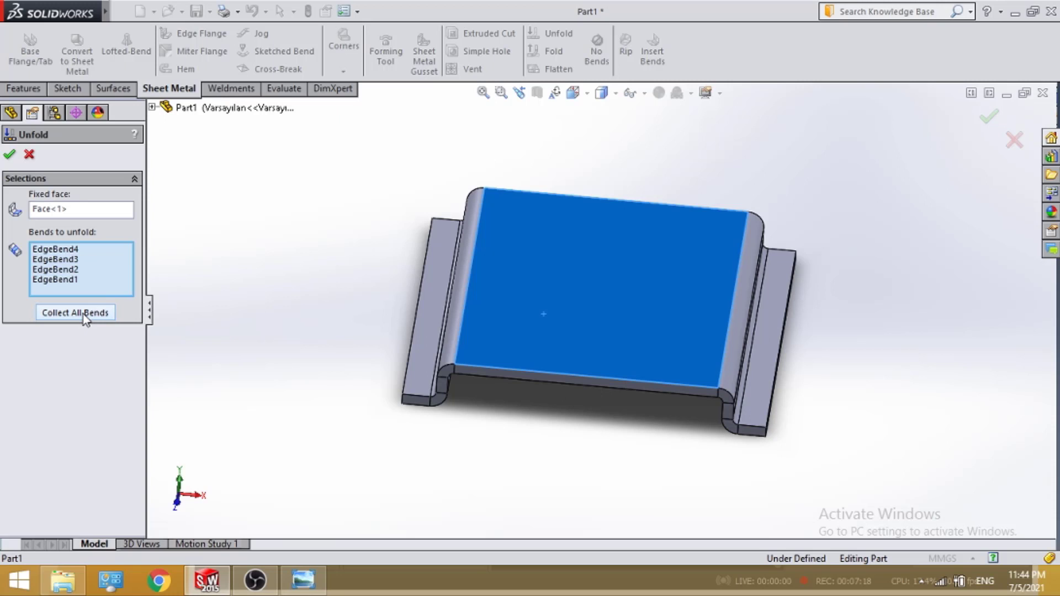
pyautogui.click(13, 158)
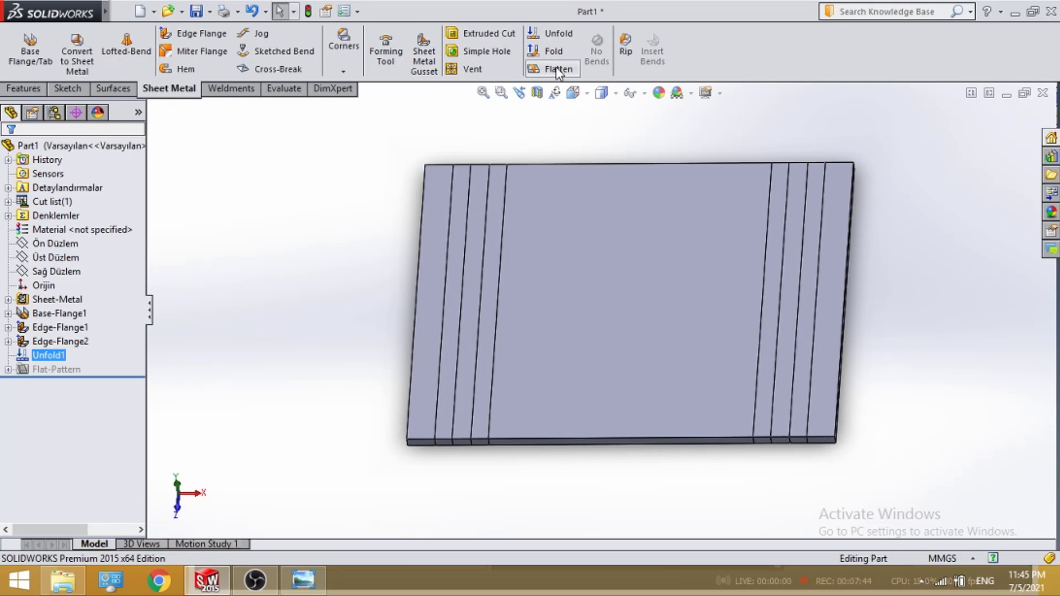
# - Fold all four bends back, keeping the central top face fixed
pyautogui.click(559, 34)
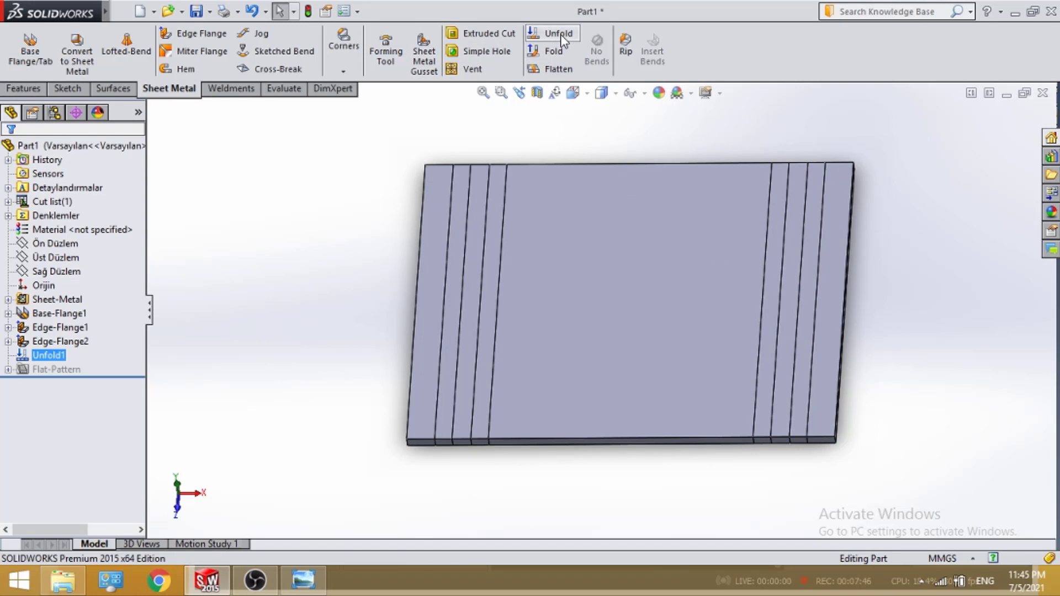
pyautogui.click(29, 155)
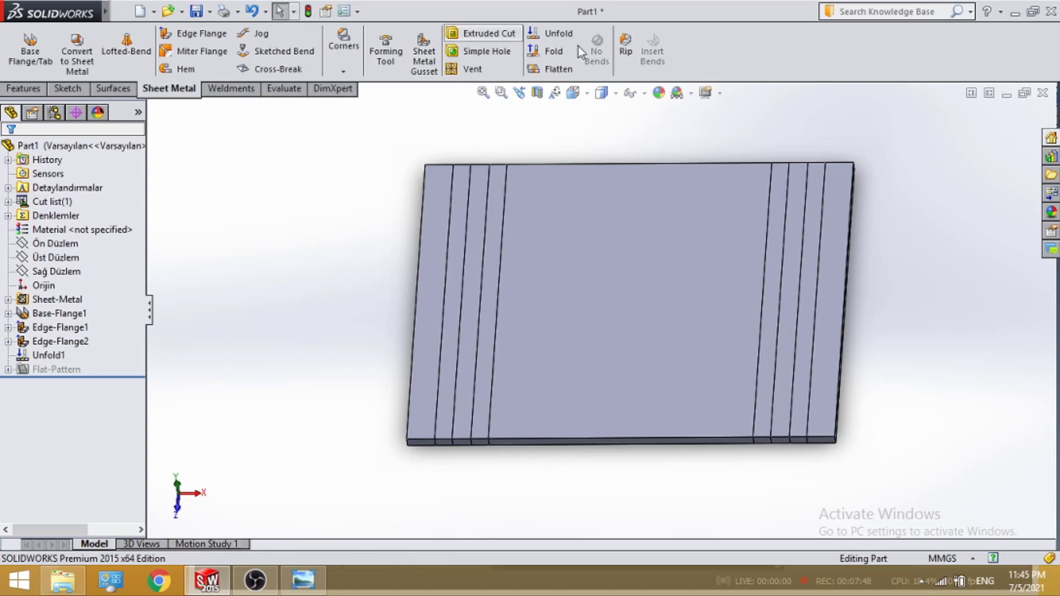
pyautogui.click(554, 51)
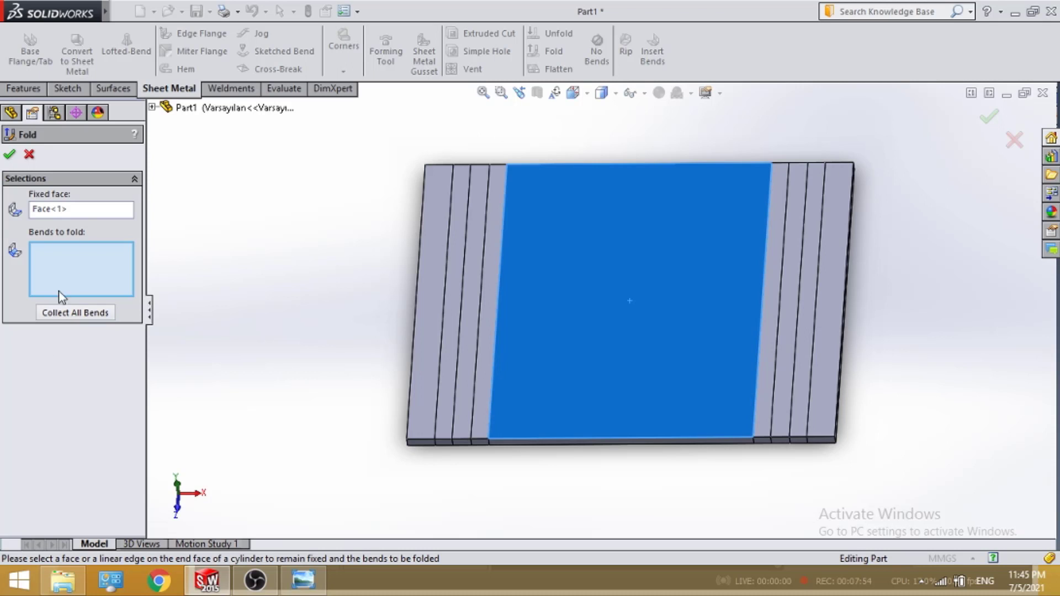
pyautogui.click(71, 313)
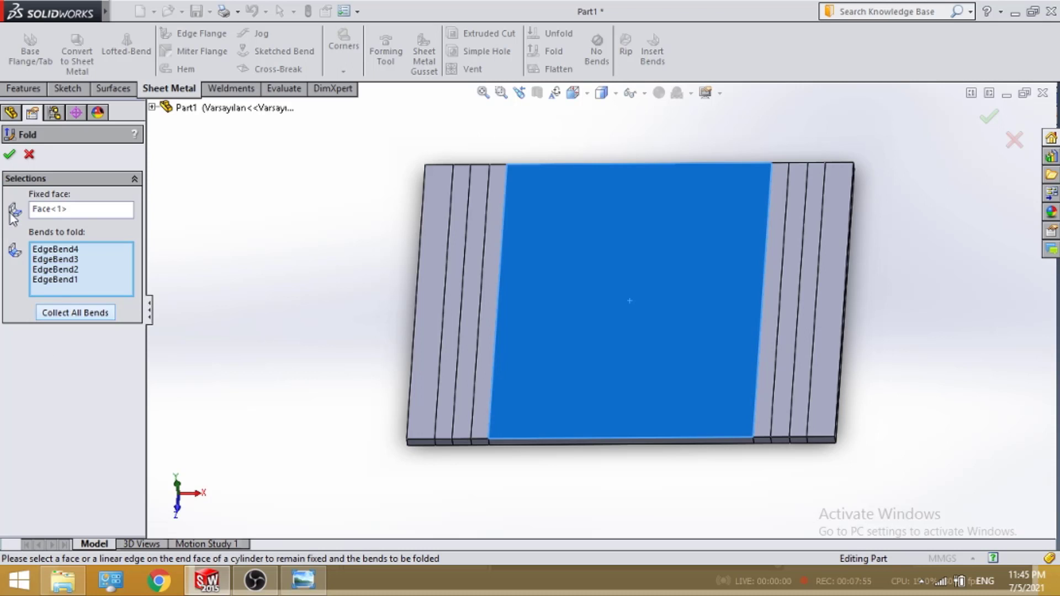
pyautogui.click(8, 155)
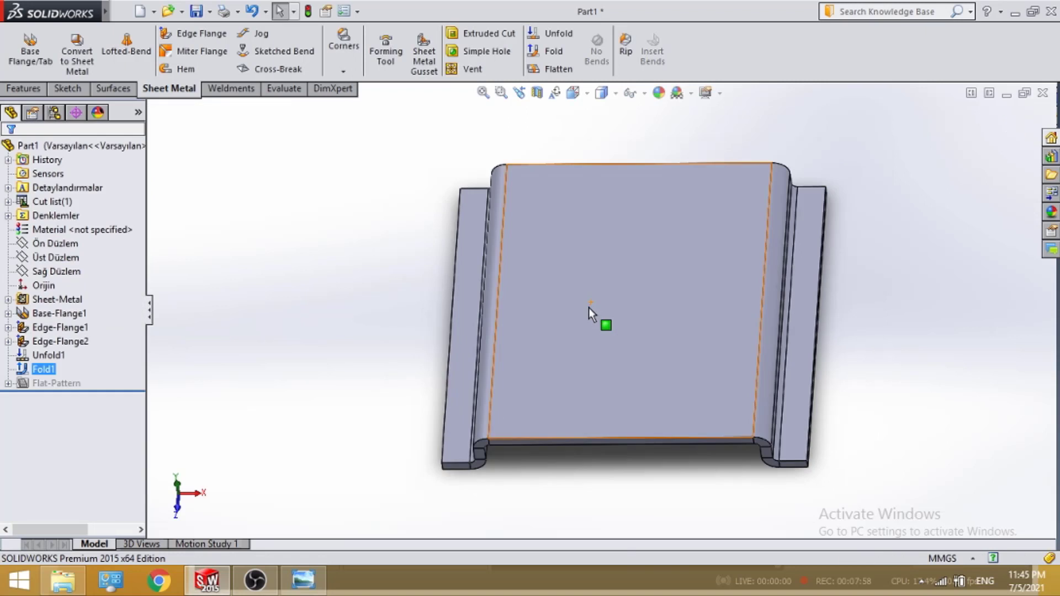
pyautogui.moveTo(690, 386); pyautogui.dragTo(724, 365, button='middle')
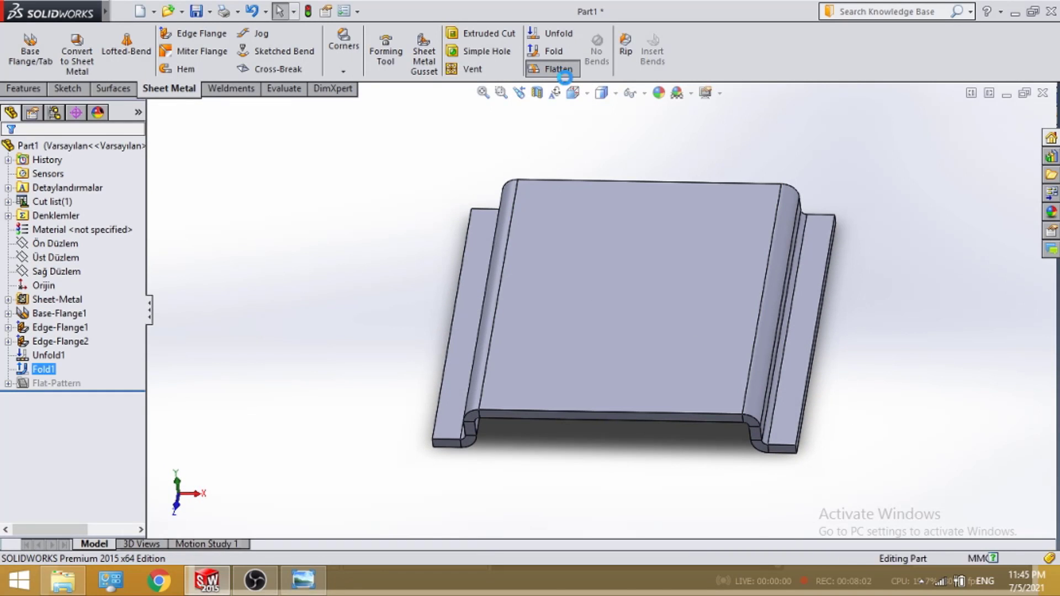
# - Inspect the part's flat pattern with Flatten and return to the folded part in isometric view
pyautogui.click(549, 69)
pyautogui.moveTo(673, 277); pyautogui.dragTo(603, 365, button='middle')
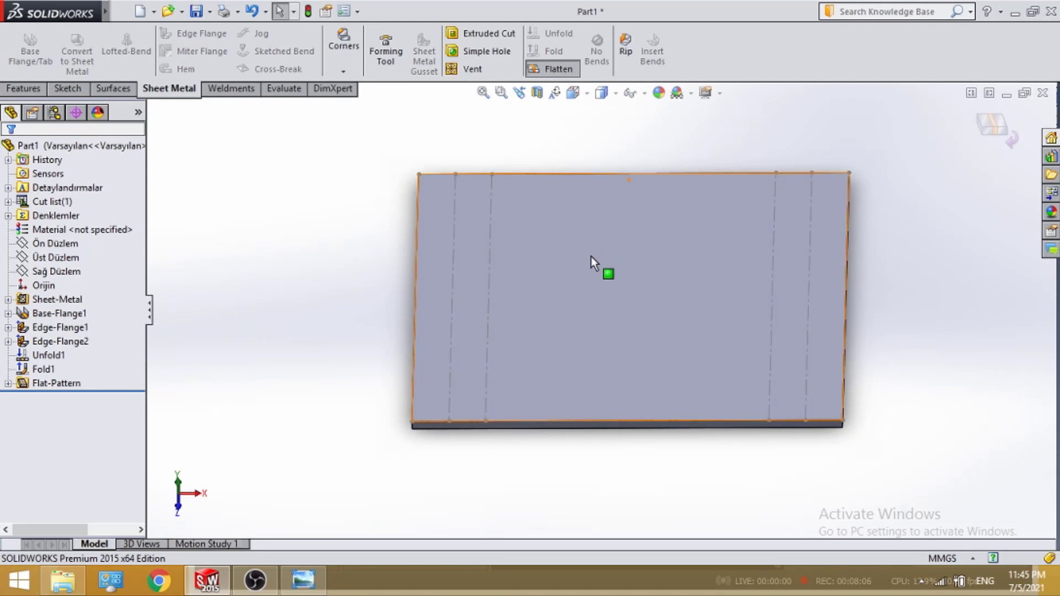
pyautogui.click(558, 68)
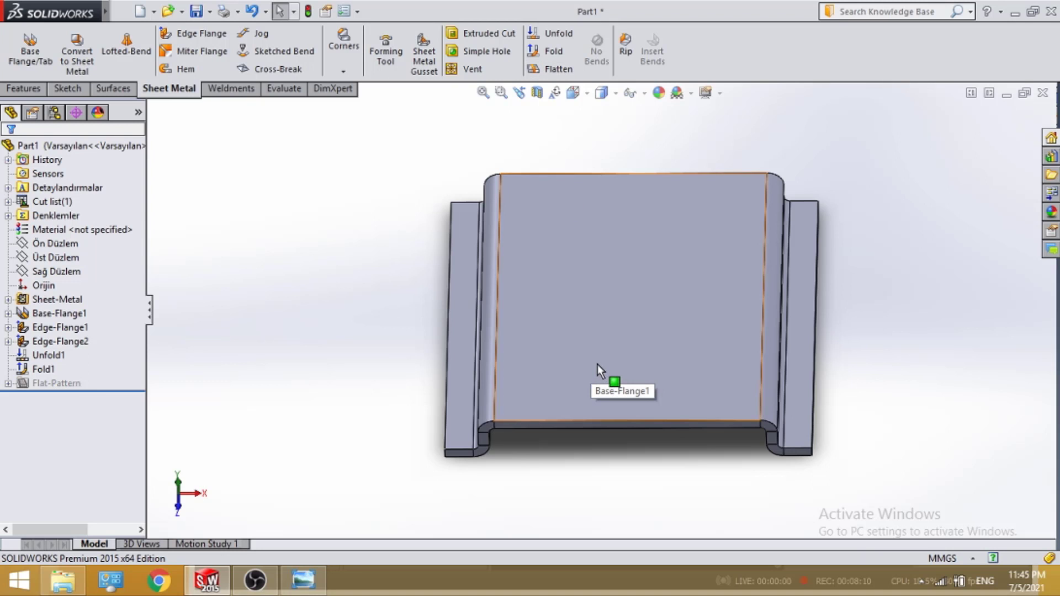
pyautogui.hotkey('ctrl', '7')
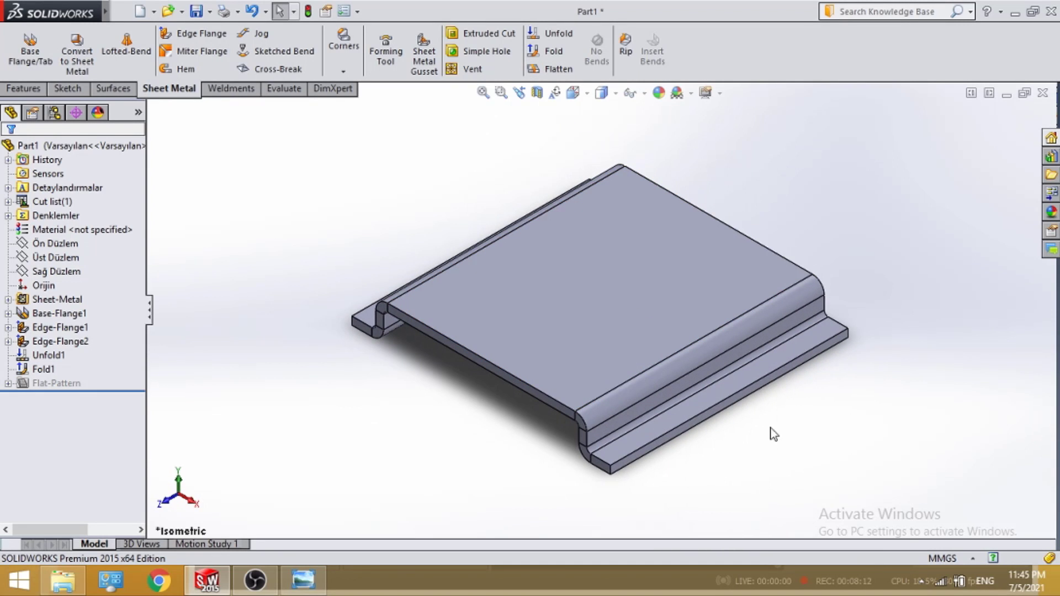
# - Unfold all four bends of the folded part again with the central top face as the fixed face
pyautogui.click(559, 36)
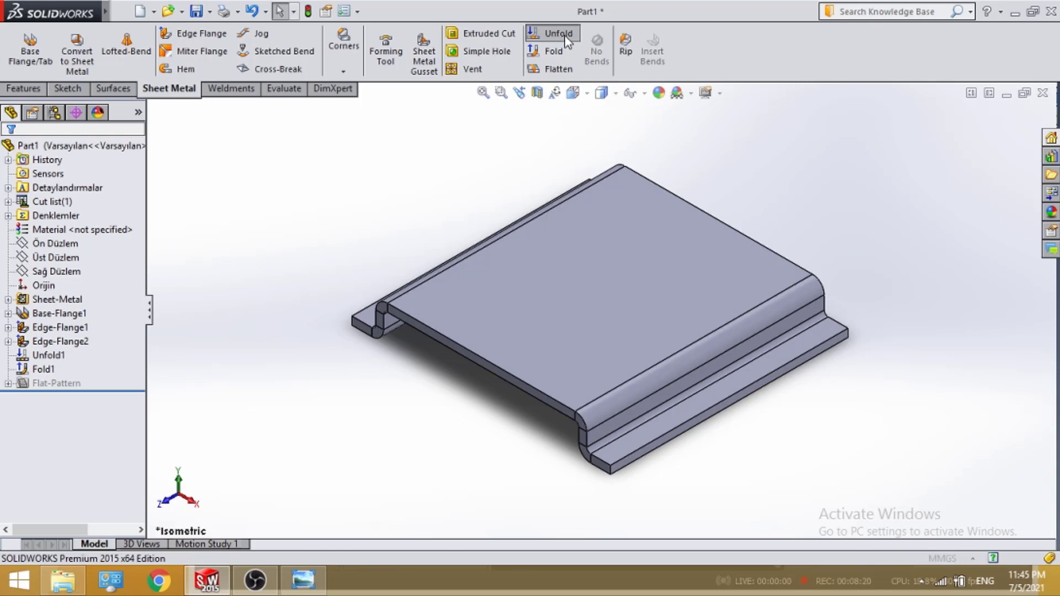
pyautogui.click(576, 288)
pyautogui.click(72, 314)
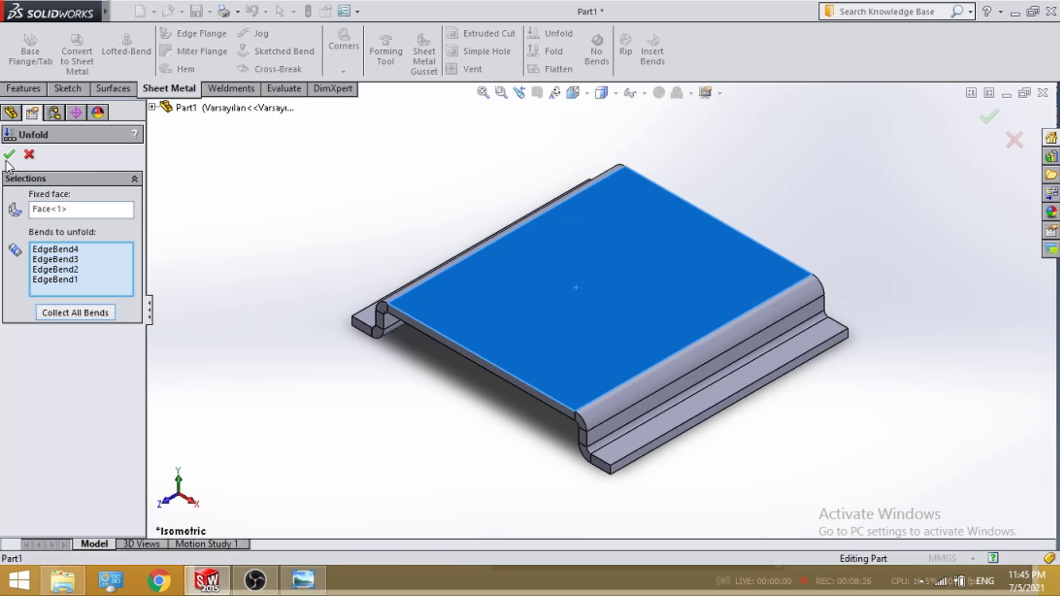
pyautogui.click(9, 154)
# - Start a sketch on the flat blank's large central top face, viewed normal to that face
pyautogui.click(548, 235)
pyautogui.hotkey('ctrl', '8')
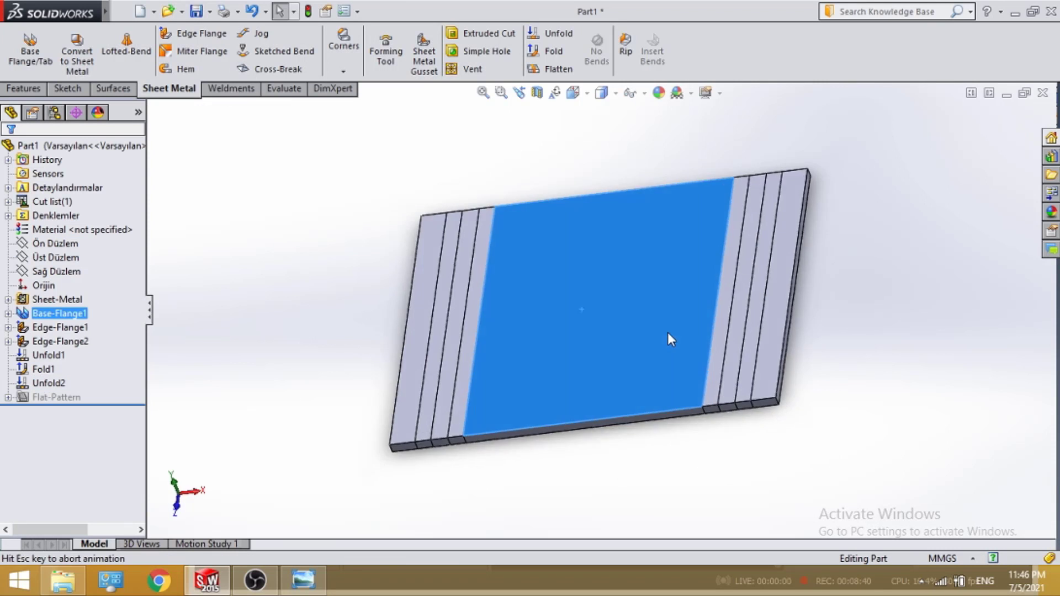
pyautogui.click(886, 335)
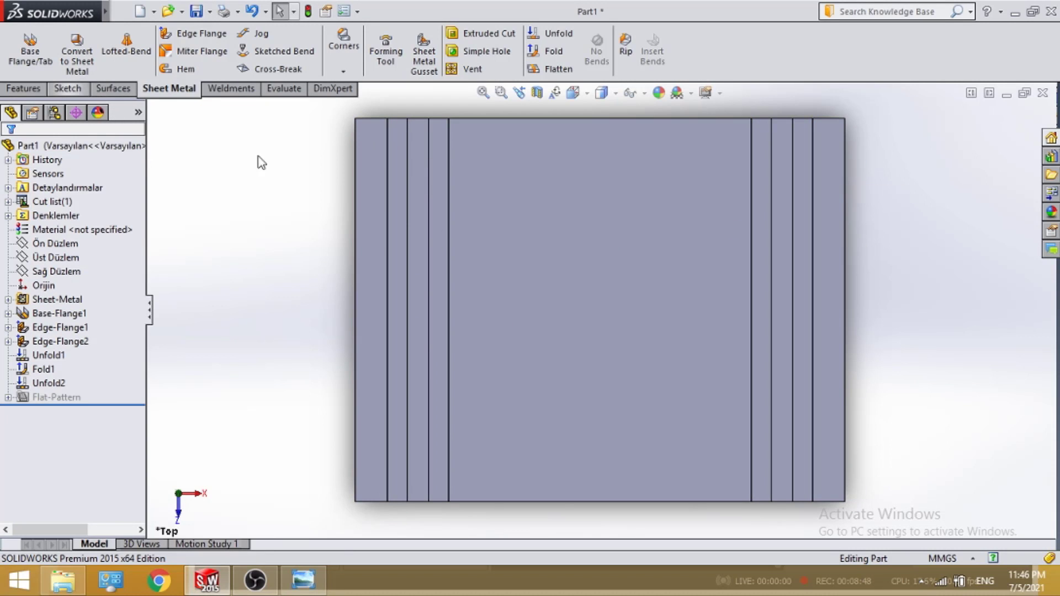
pyautogui.click(616, 352)
pyautogui.rightClick(618, 333)
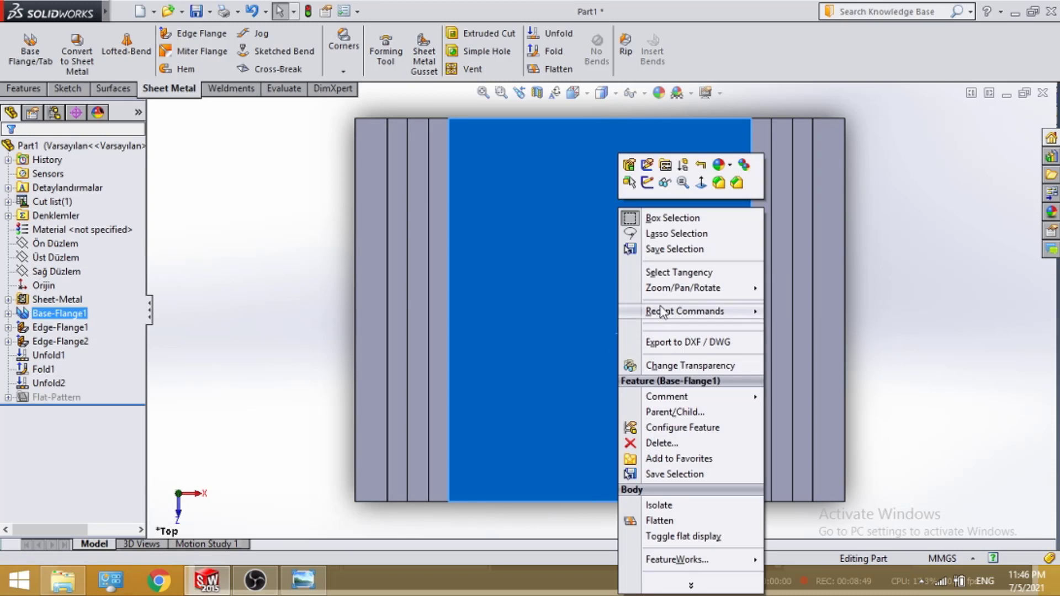
pyautogui.click(651, 187)
pyautogui.click(166, 90)
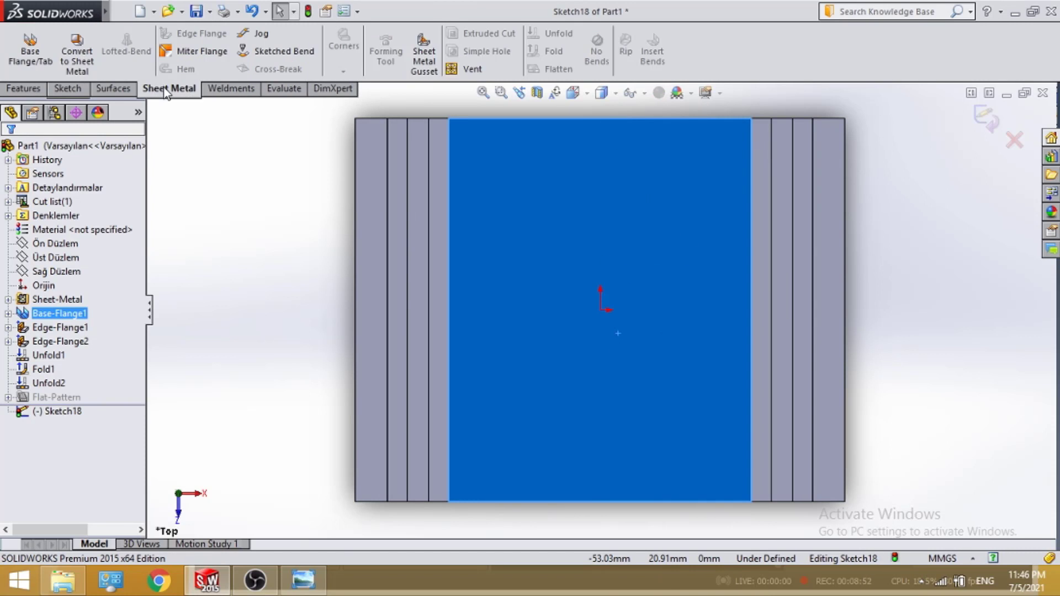
pyautogui.click(68, 89)
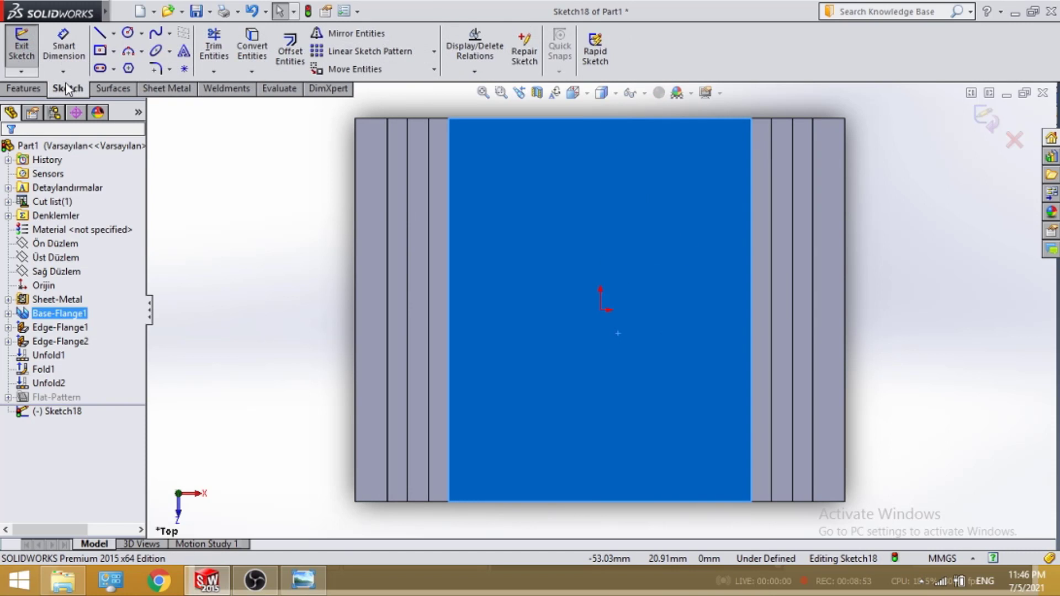
# - Draw a vertical centerline joining the midpoints of the two short edges of the blank's leftmost flange strip
pyautogui.click(113, 34)
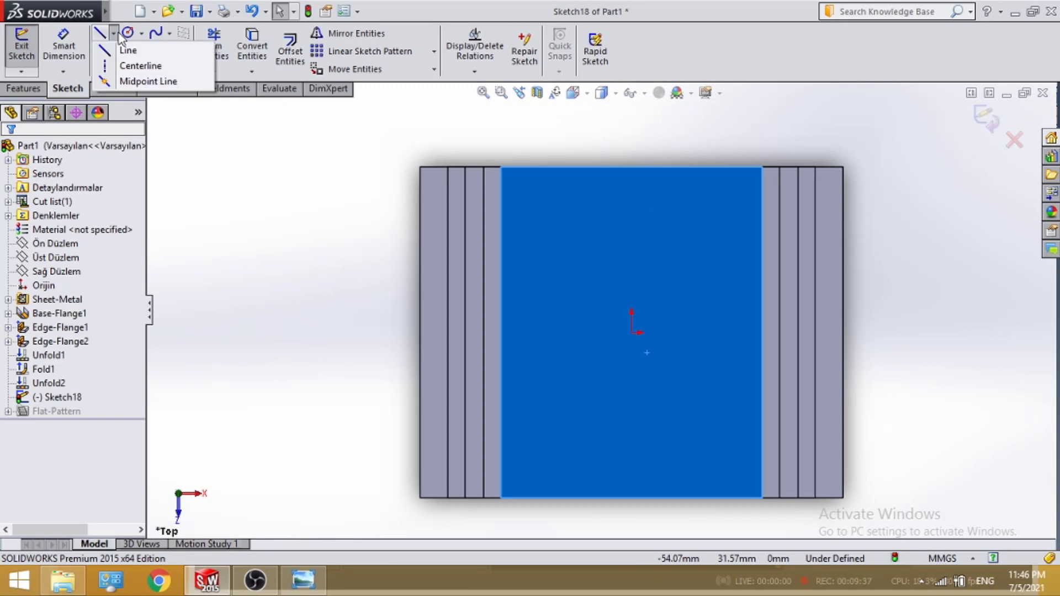
pyautogui.click(132, 66)
pyautogui.click(434, 166)
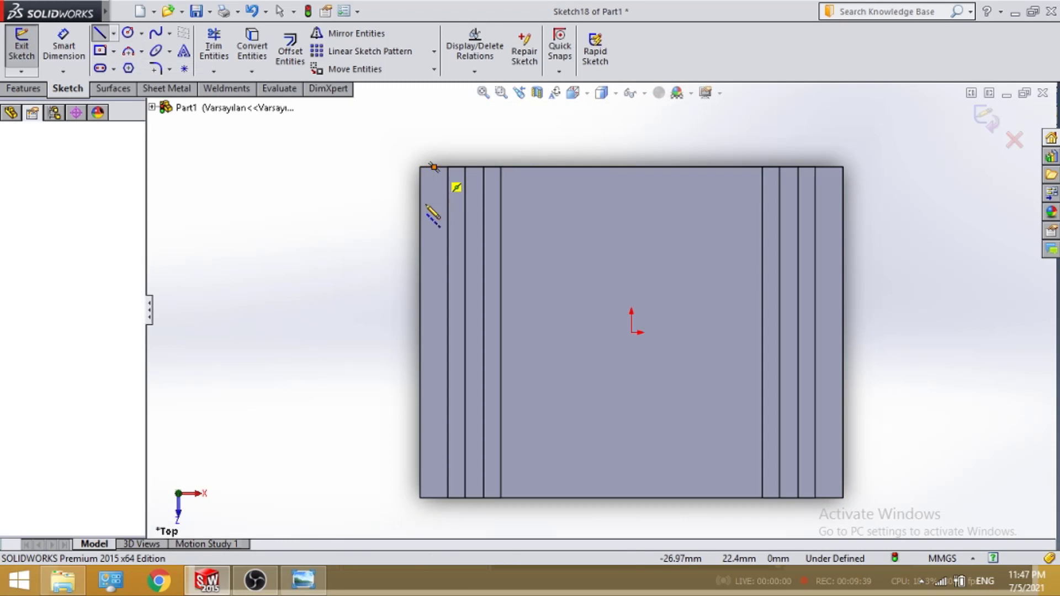
pyautogui.click(434, 498)
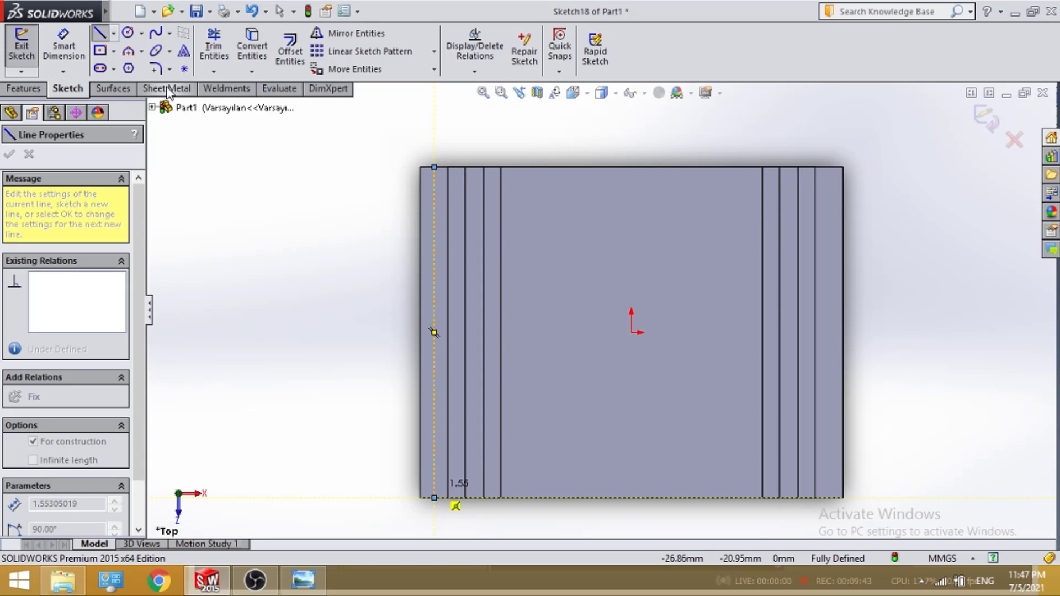
# - Sketch a circle centred on the centerline near its upper end and set its diameter to 2.5 mm
pyautogui.click(128, 33)
pyautogui.scroll(-2, 394, 182)
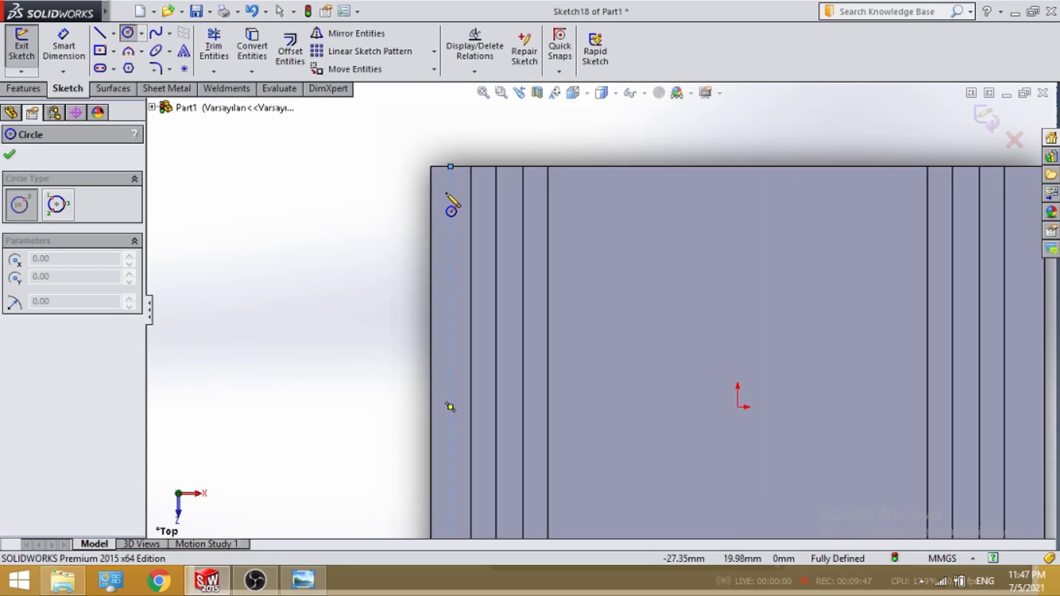
pyautogui.click(450, 191)
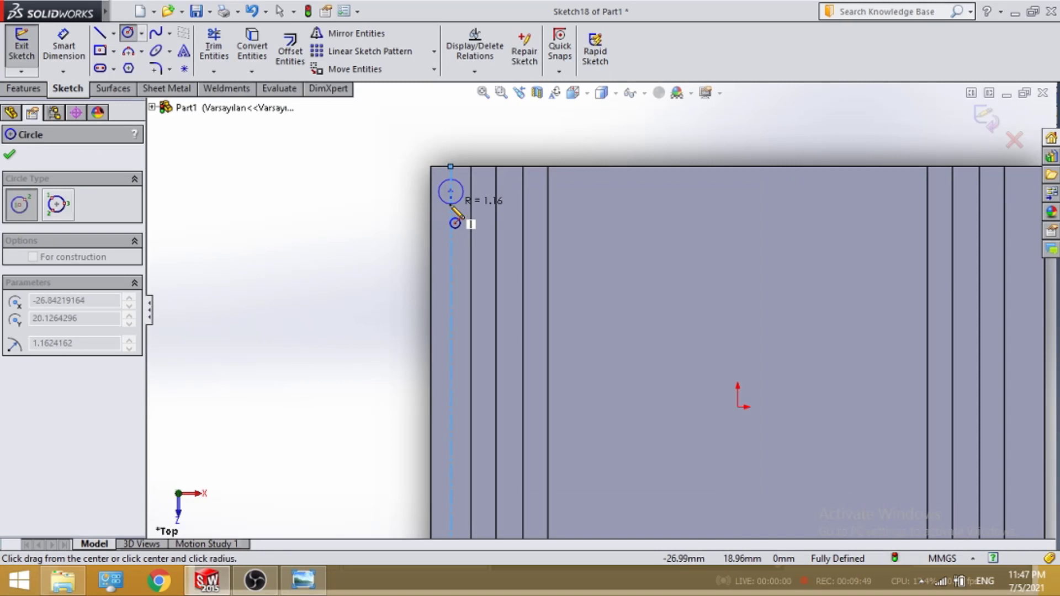
pyautogui.click(460, 200)
pyautogui.click(64, 44)
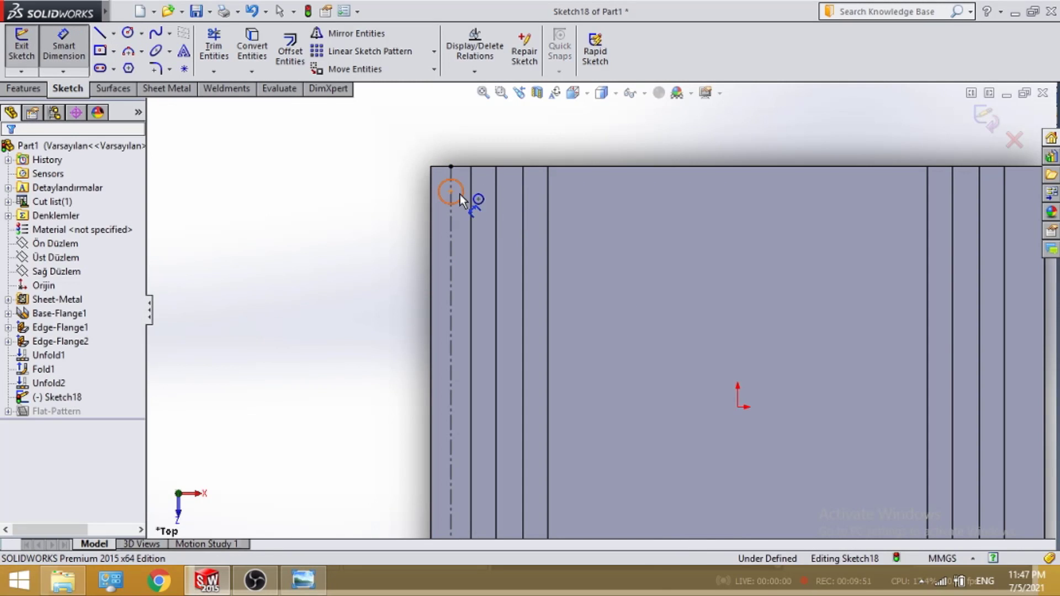
pyautogui.click(459, 195)
pyautogui.click(569, 207)
pyautogui.write('2,5')
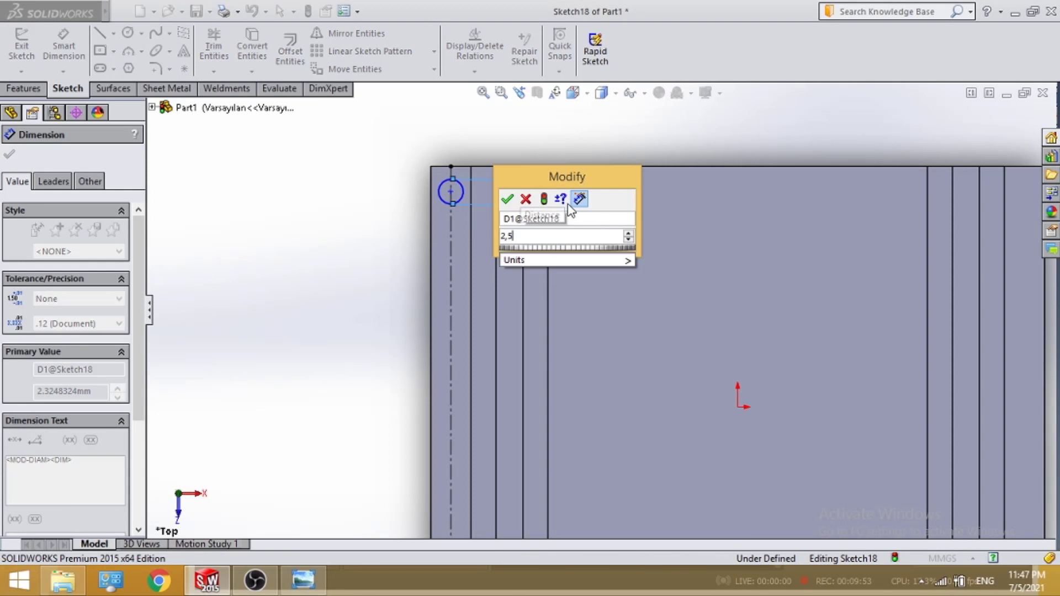
pyautogui.press('Return')
# - Dimension the circle's centre 2 mm from the blank's upper edge
pyautogui.scroll(-4, 497, 196)
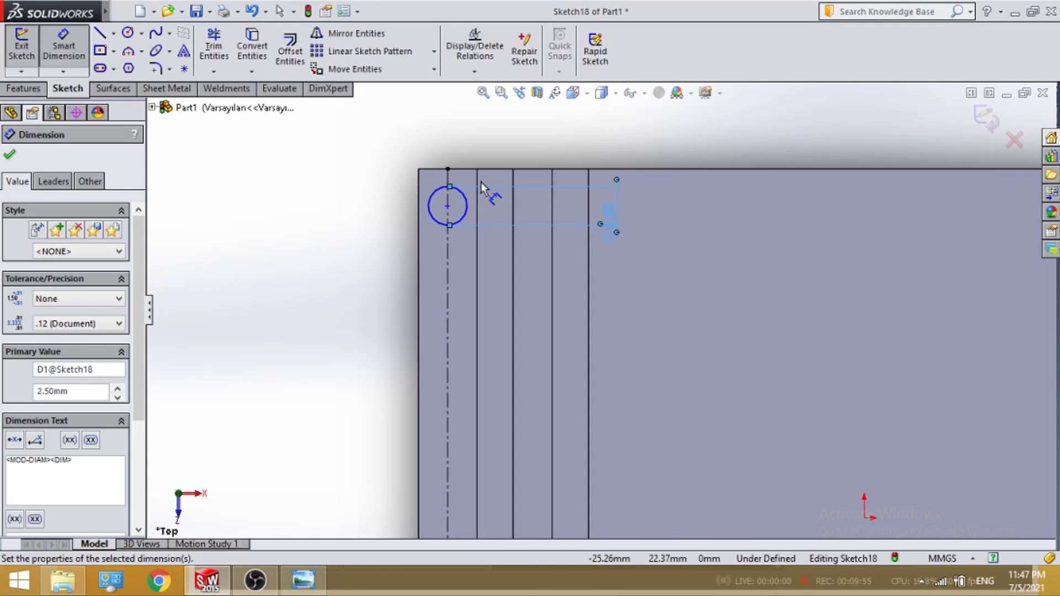
pyautogui.click(466, 218)
pyautogui.click(426, 178)
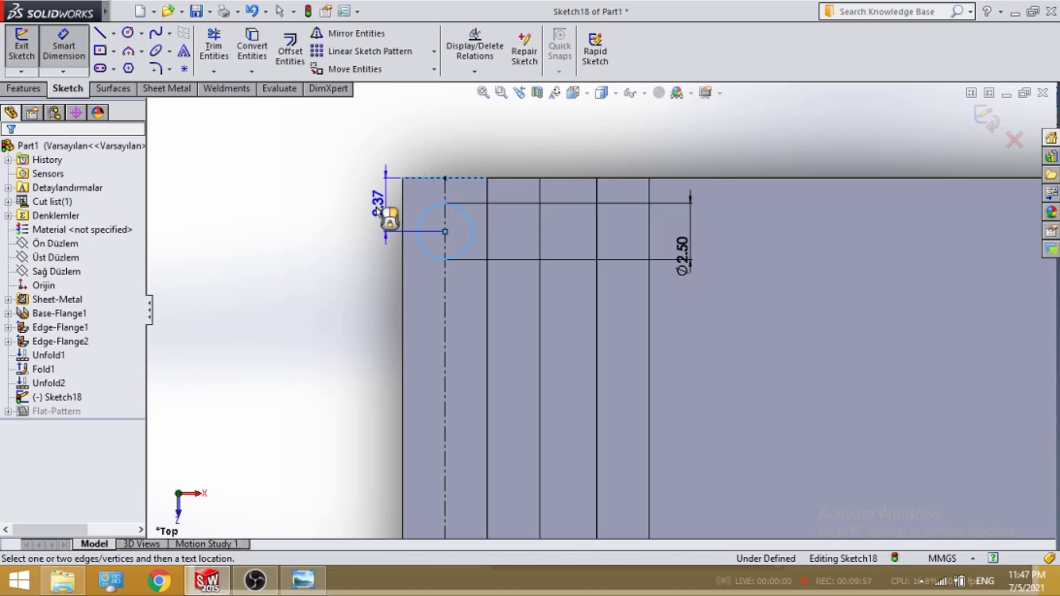
pyautogui.click(373, 212)
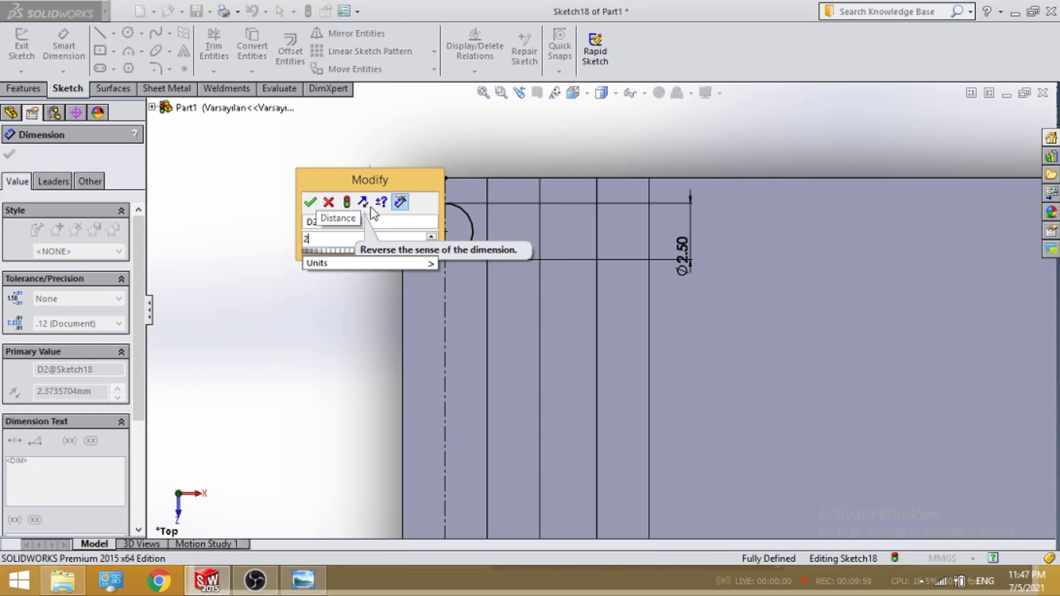
pyautogui.press('Return')
pyautogui.click(9, 154)
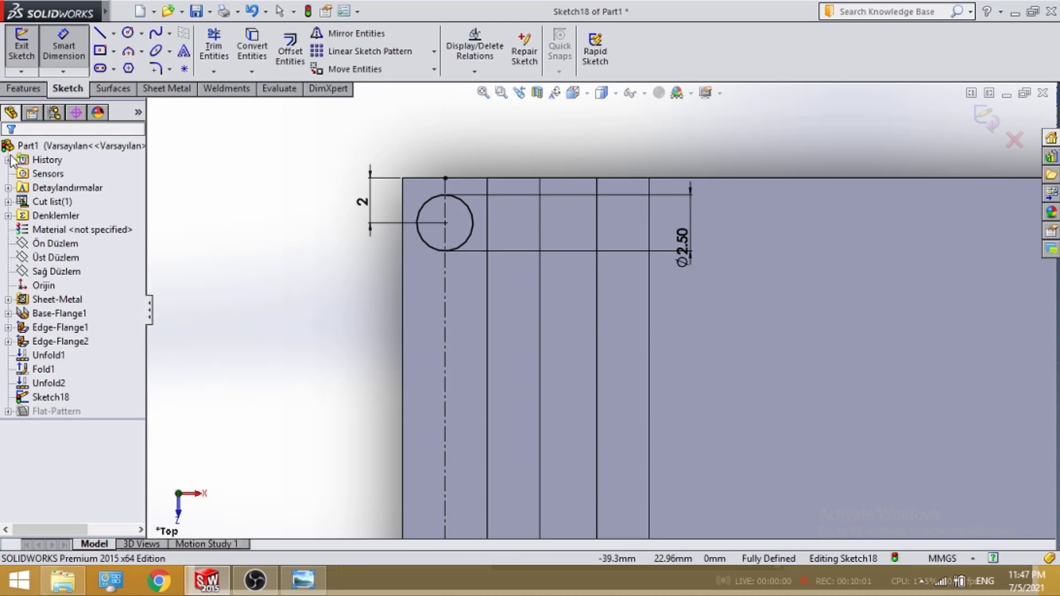
# - Pattern the circle linearly with 2 instances spaced 53.5 mm along X and 3 instances spaced 20.5 mm along reversed Y
pyautogui.click(407, 58)
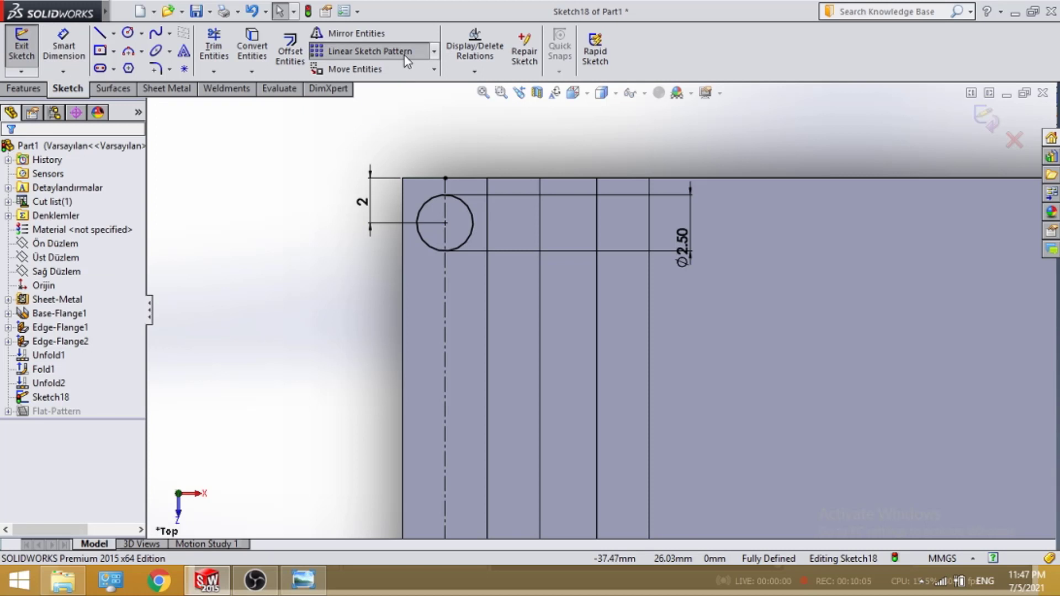
pyautogui.scroll(3, 463, 253)
pyautogui.scroll(2, 669, 342)
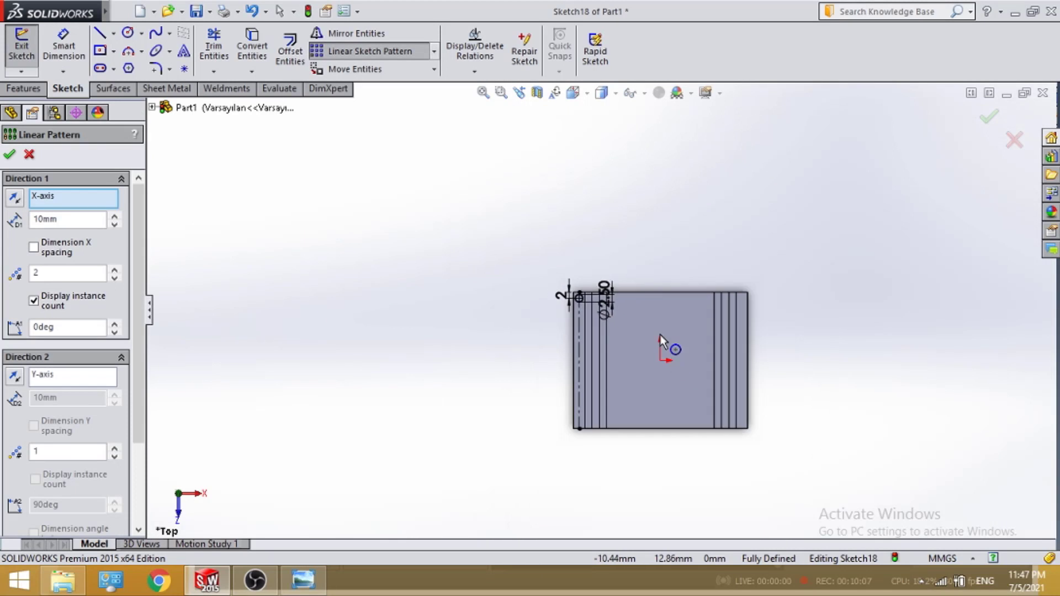
pyautogui.scroll(-3, 679, 364)
pyautogui.scroll(2, 379, 158)
pyautogui.scroll(-2, 478, 193)
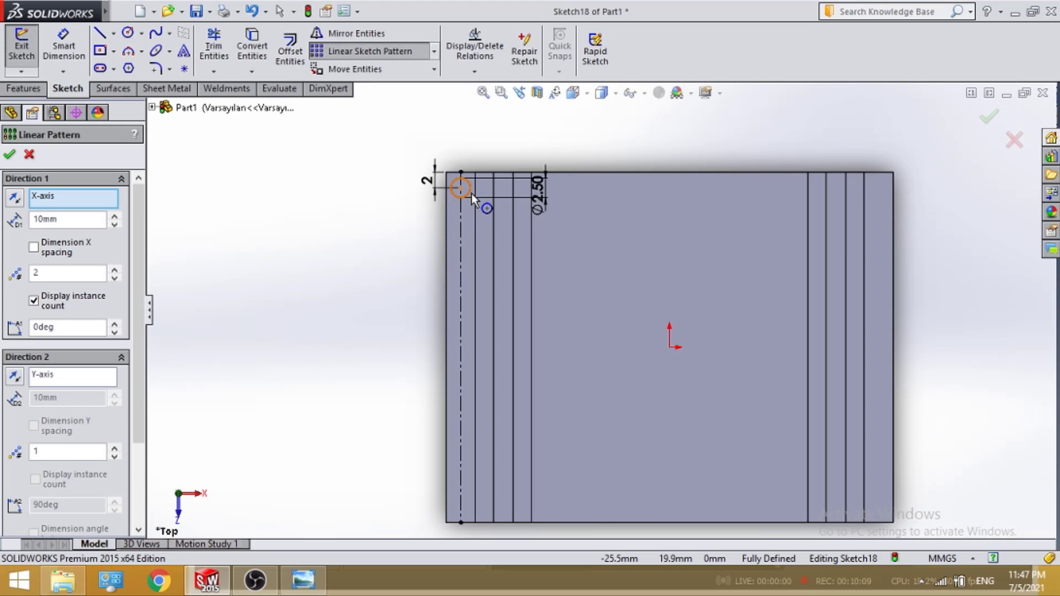
pyautogui.click(457, 185)
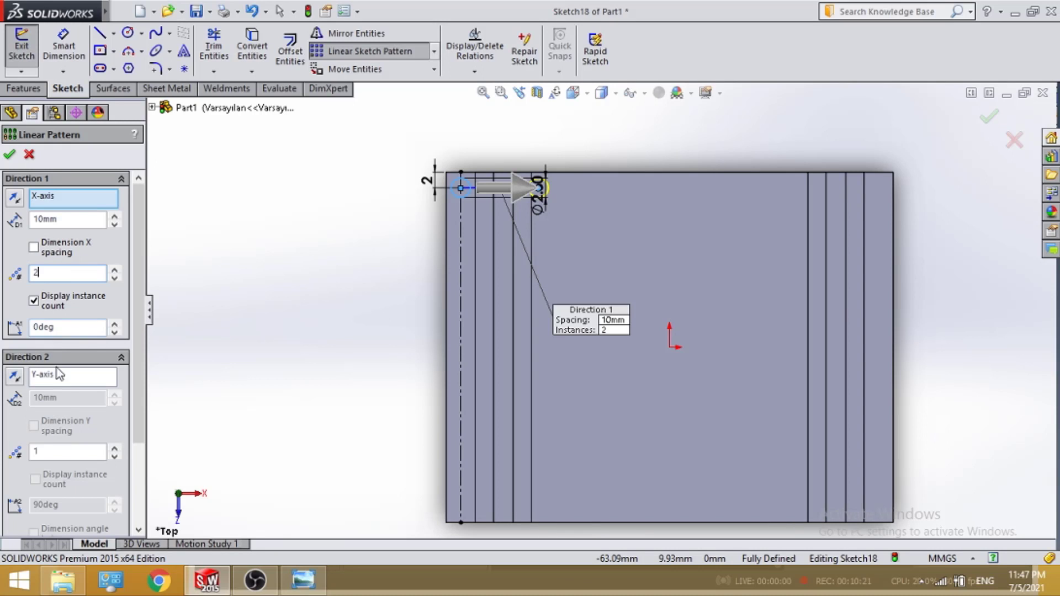
pyautogui.moveTo(47, 453); pyautogui.dragTo(27, 450)
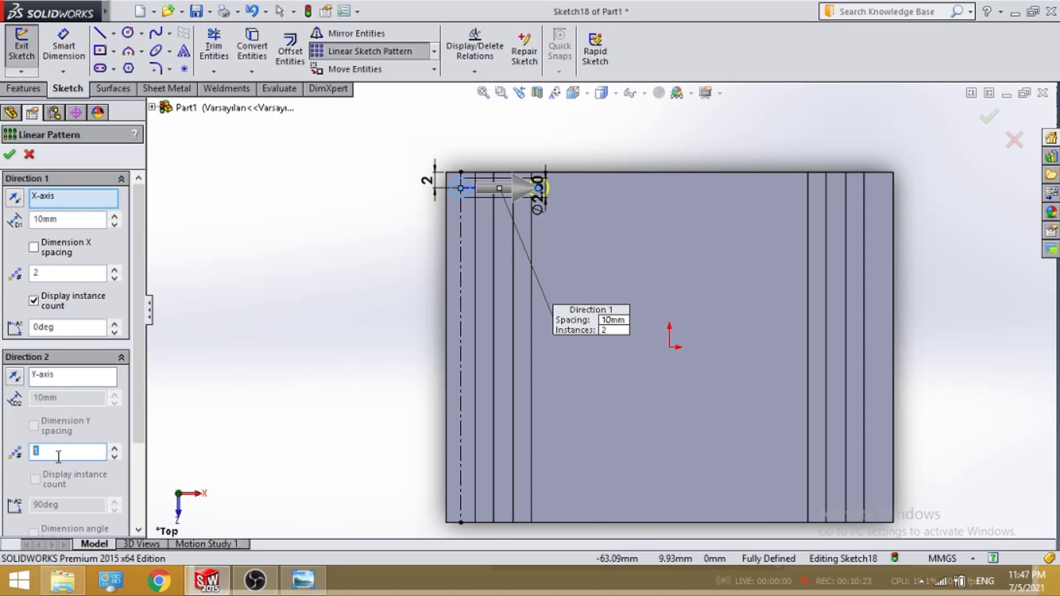
pyautogui.click(15, 379)
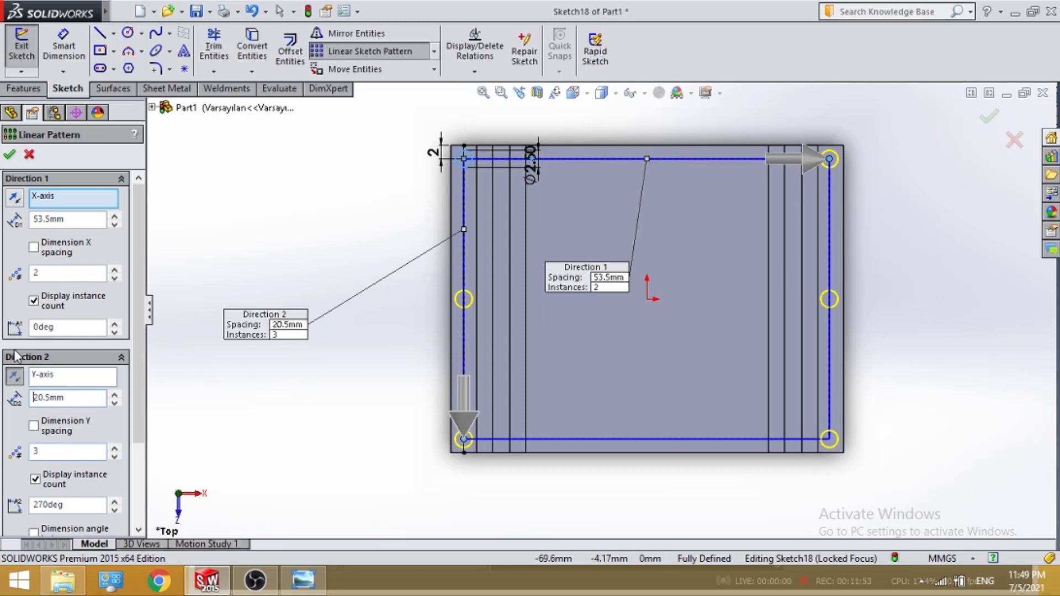
pyautogui.click(8, 154)
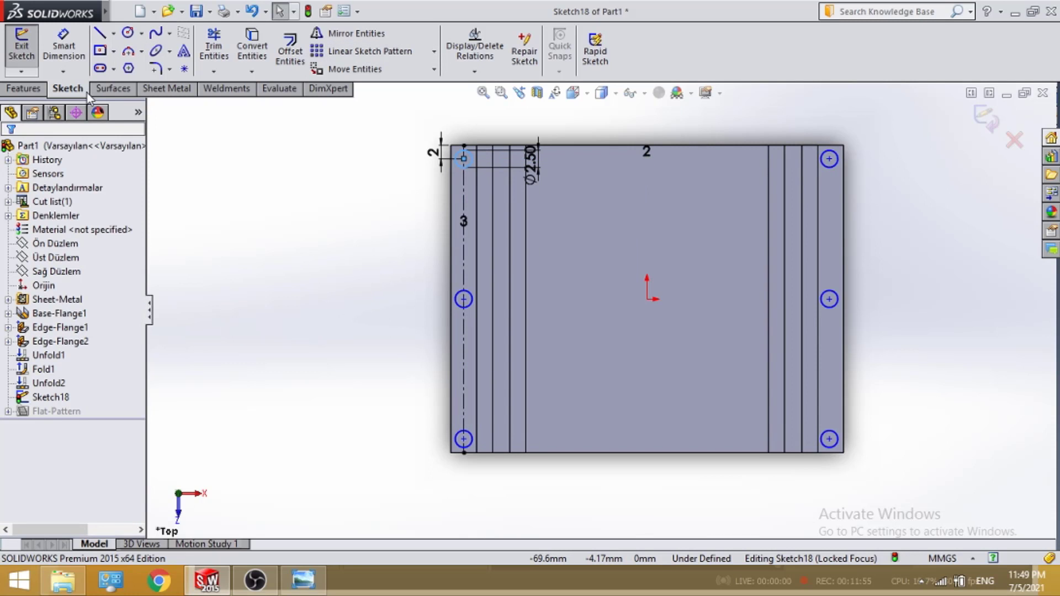
# - Cut the six patterned circles through the flat blank with a 10 mm blind Extruded Cut, keeping Normal cut enabled
pyautogui.click(22, 89)
pyautogui.click(233, 55)
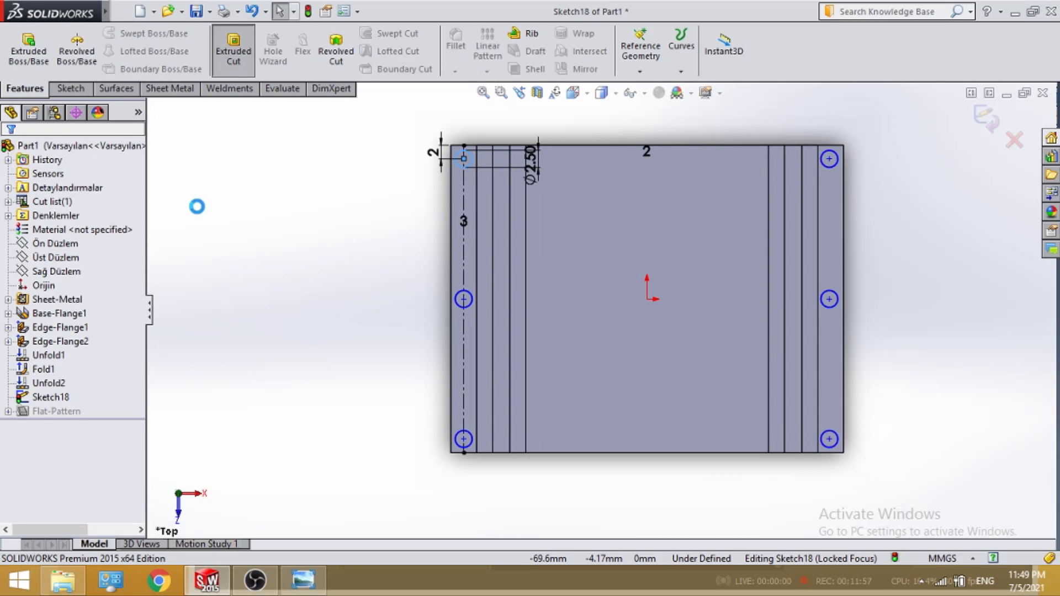
pyautogui.click(10, 154)
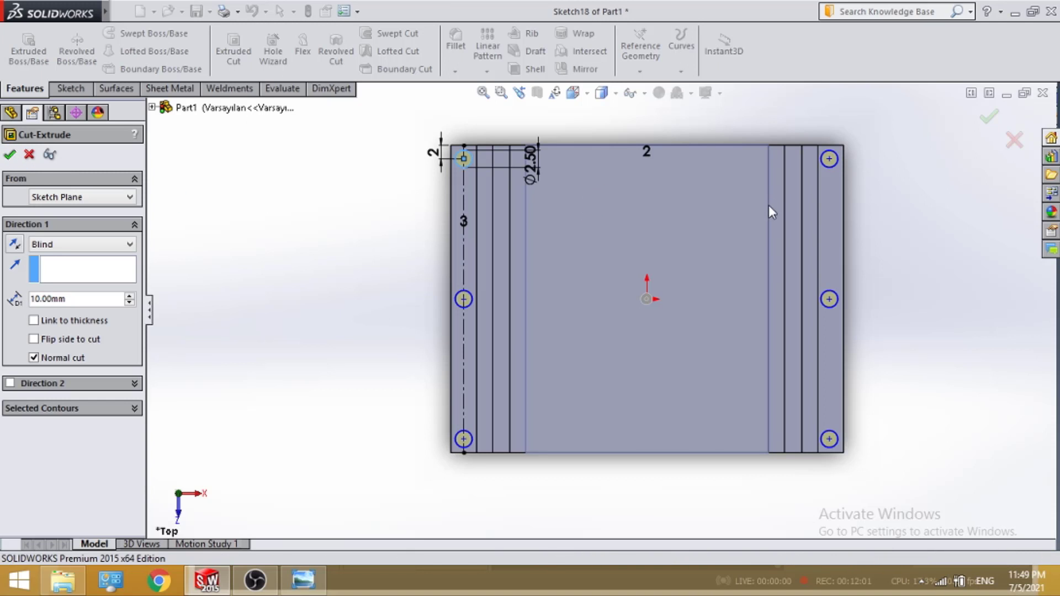
pyautogui.moveTo(710, 218); pyautogui.dragTo(694, 135, button='middle')
# - Fold all four bends of the drilled blank back, using the central top face as the fixed face
pyautogui.click(170, 88)
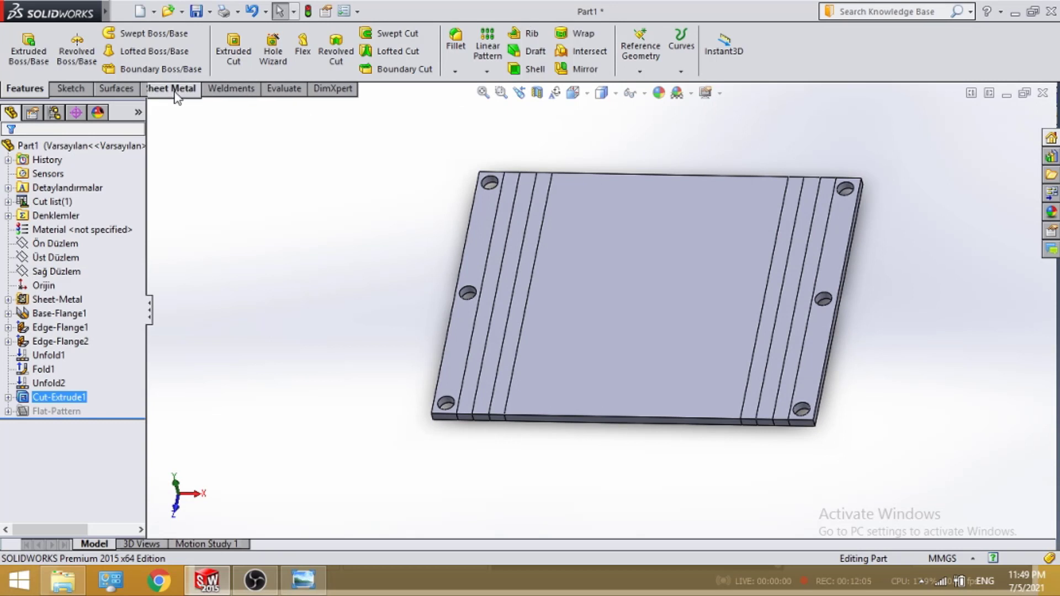
pyautogui.click(557, 34)
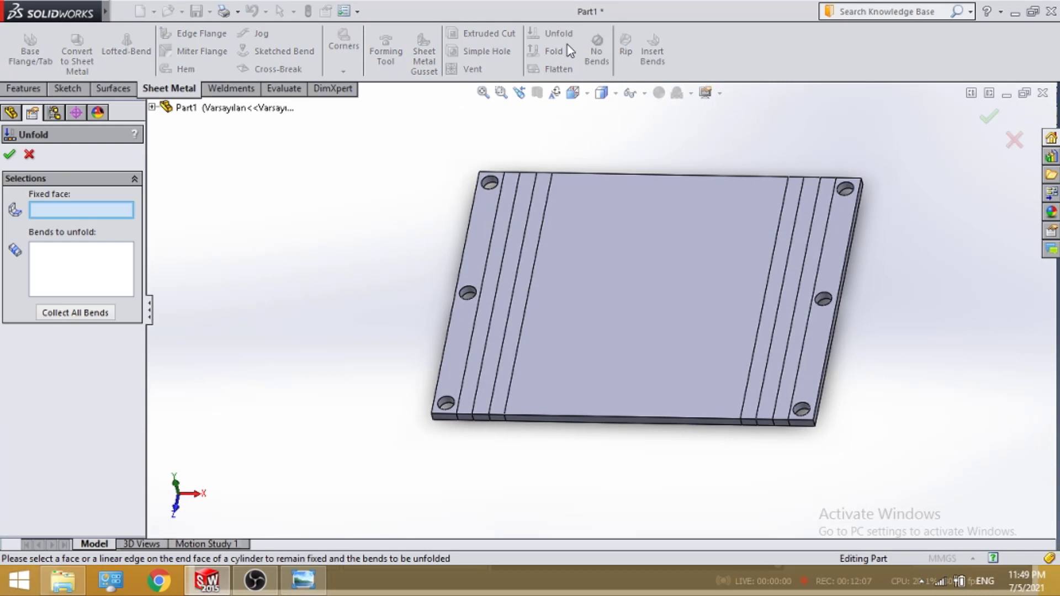
pyautogui.click(28, 154)
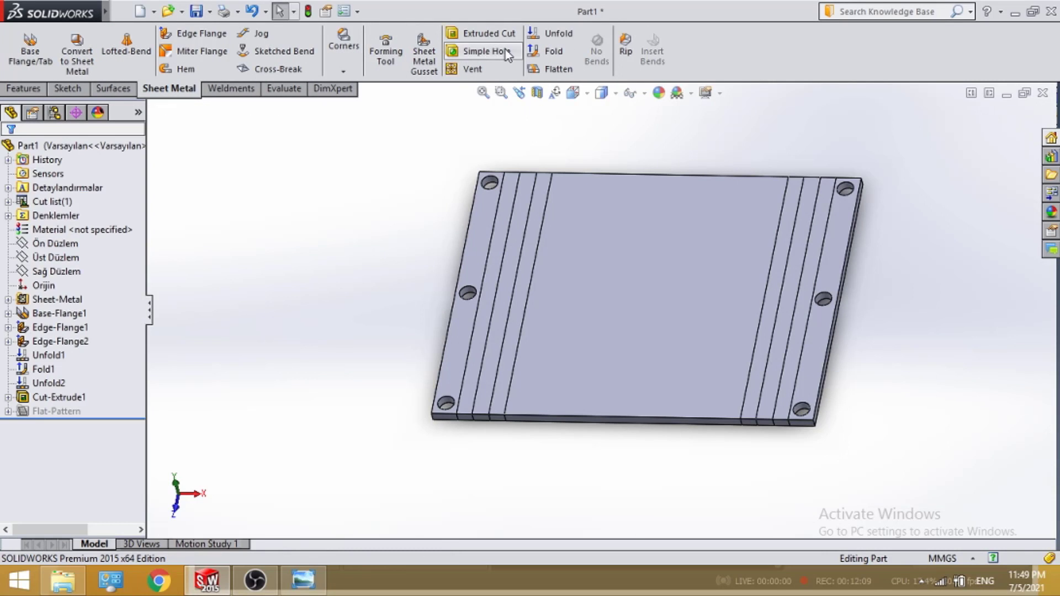
pyautogui.click(555, 52)
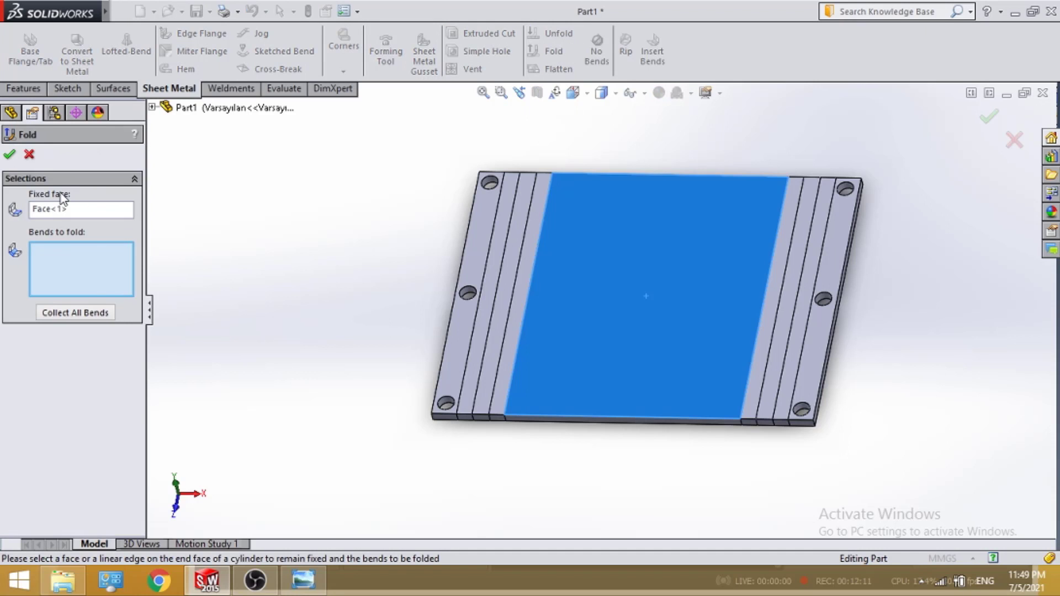
pyautogui.click(72, 312)
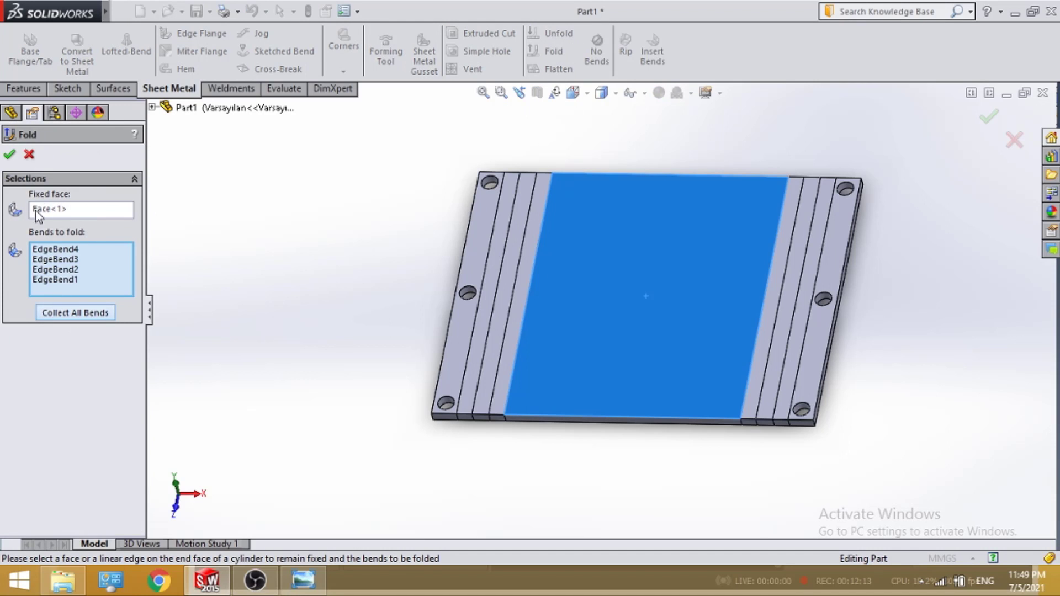
pyautogui.click(11, 155)
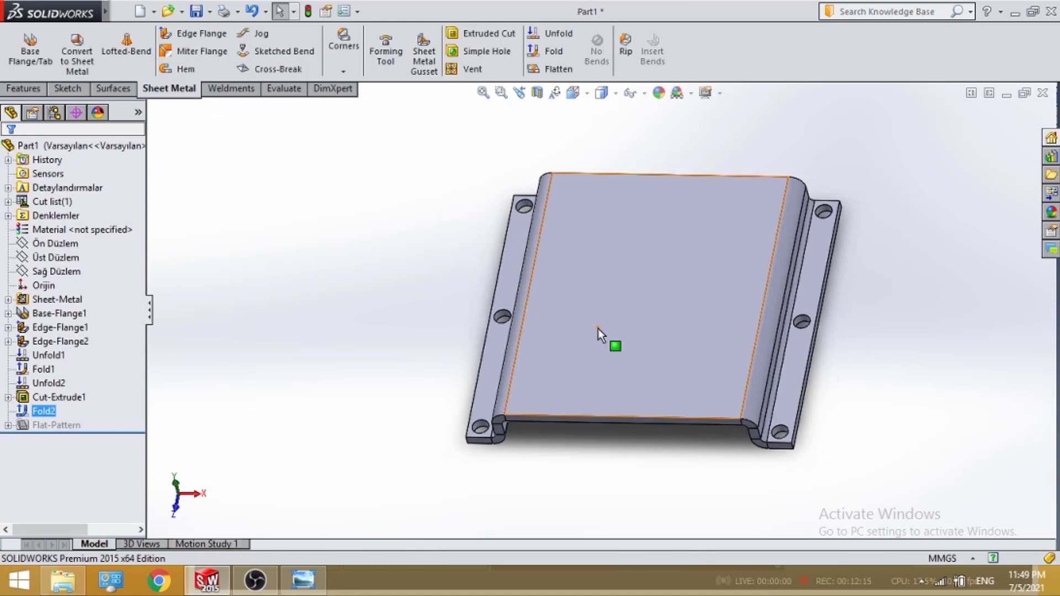
# - Inspect the folded part's bends and flange holes from several angles, ending in the isometric view
pyautogui.moveTo(598, 329); pyautogui.dragTo(635, 281, button='middle')
pyautogui.scroll(-4, 486, 417)
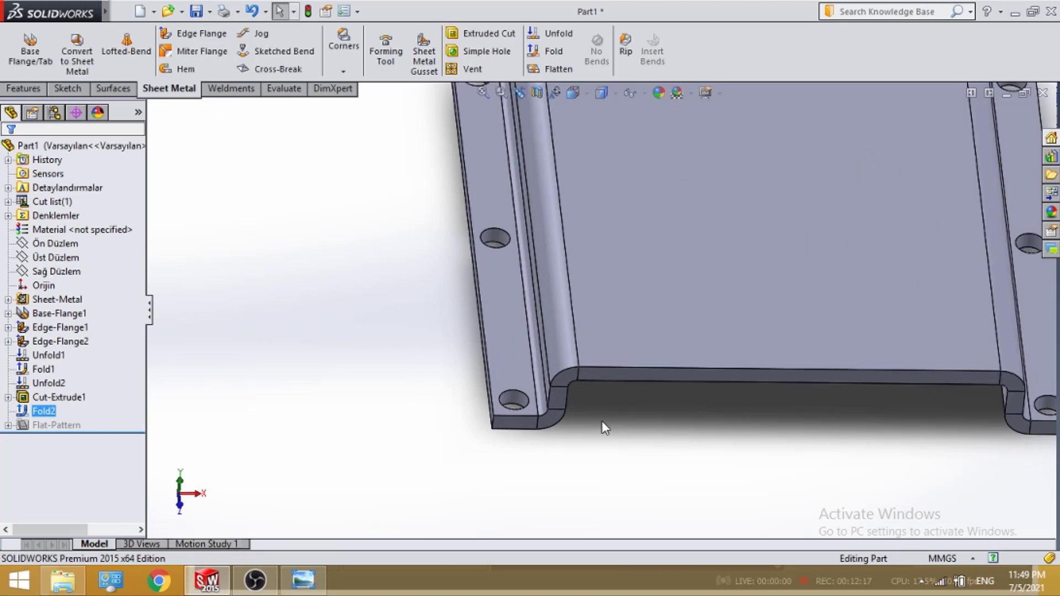
pyautogui.moveTo(604, 426); pyautogui.dragTo(606, 379, button='middle')
pyautogui.scroll(3, 607, 377)
pyautogui.scroll(-3, 778, 297)
pyautogui.scroll(3, 785, 276)
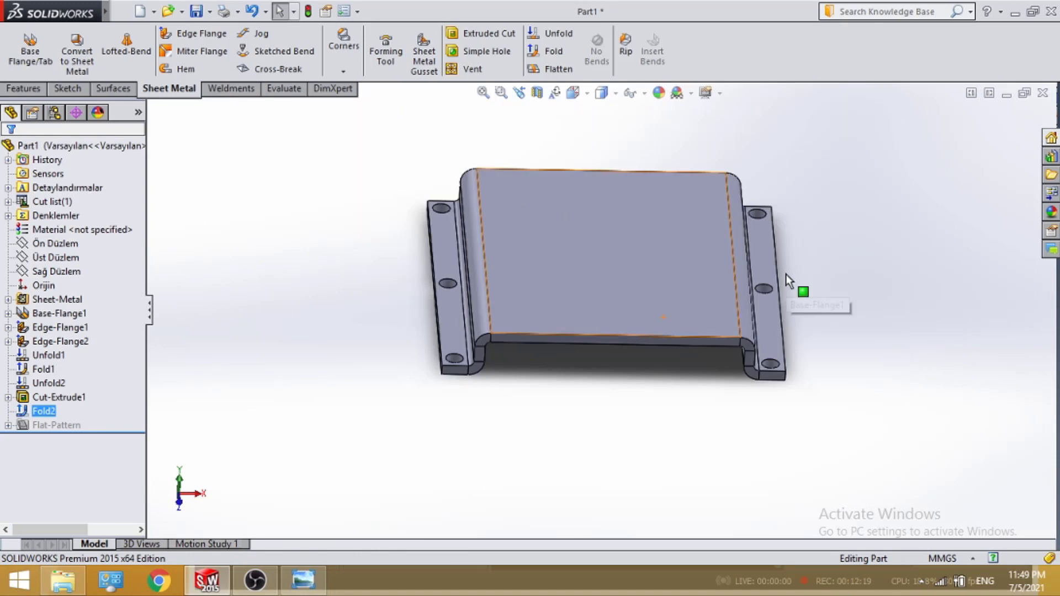
pyautogui.hotkey('ctrl', '8')
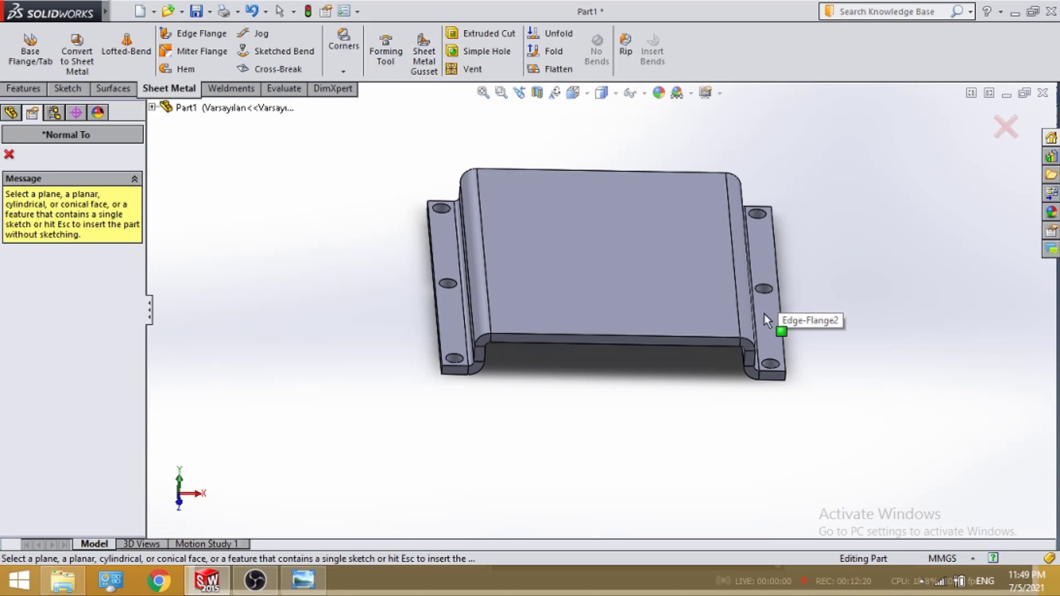
pyautogui.click(1009, 130)
pyautogui.click(552, 300)
pyautogui.hotkey('ctrl', '8')
pyautogui.hotkey('ctrl', '7')
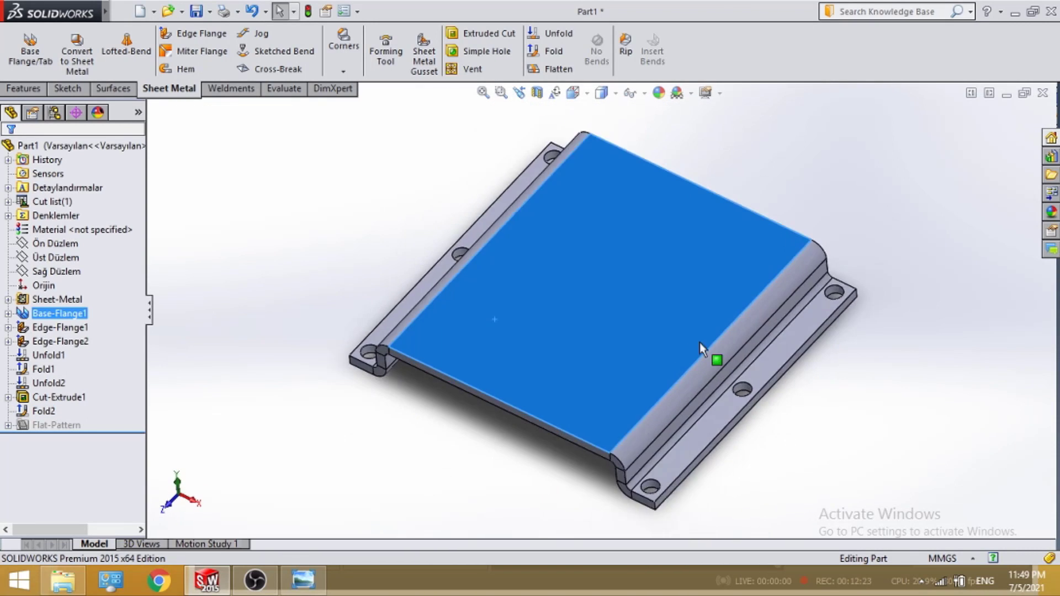
# - Save the finished part to the Desktop as Levha Bağlantı Aparatı
pyautogui.click(813, 425)
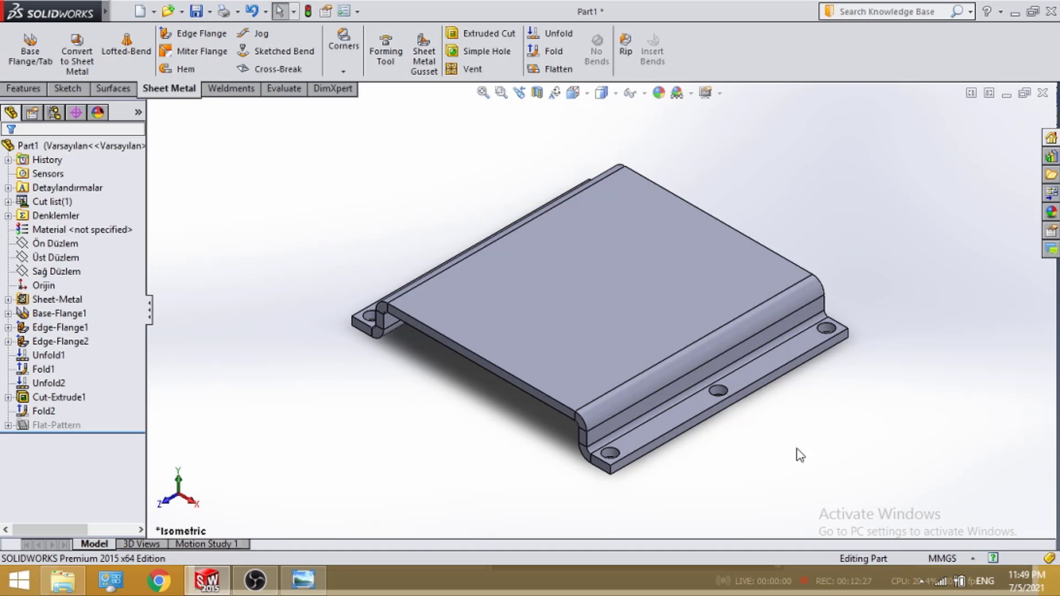
pyautogui.hotkey('ctrl', 's')
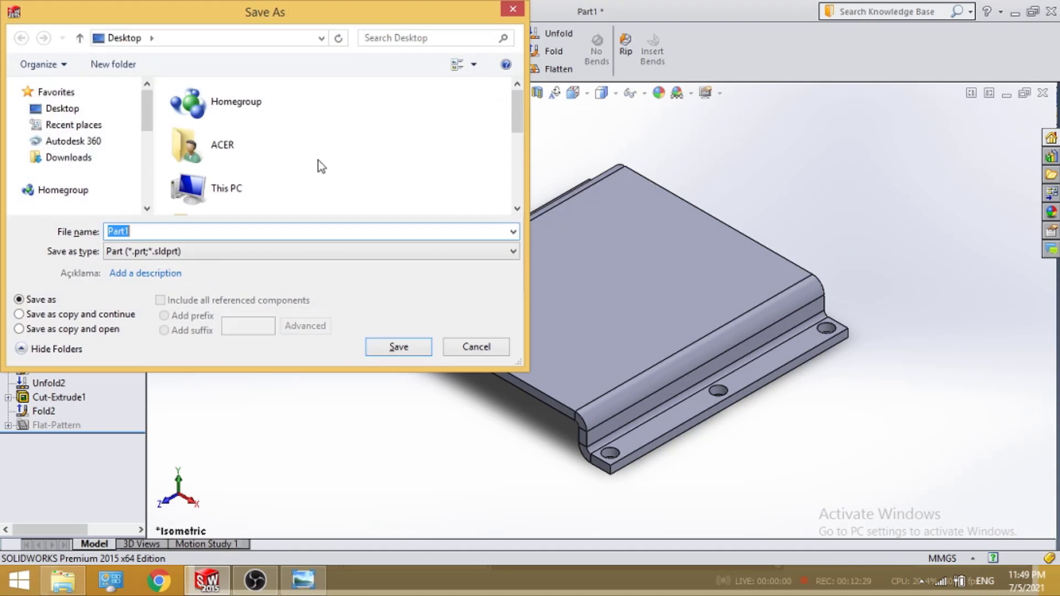
pyautogui.click(169, 231)
pyautogui.click(406, 349)
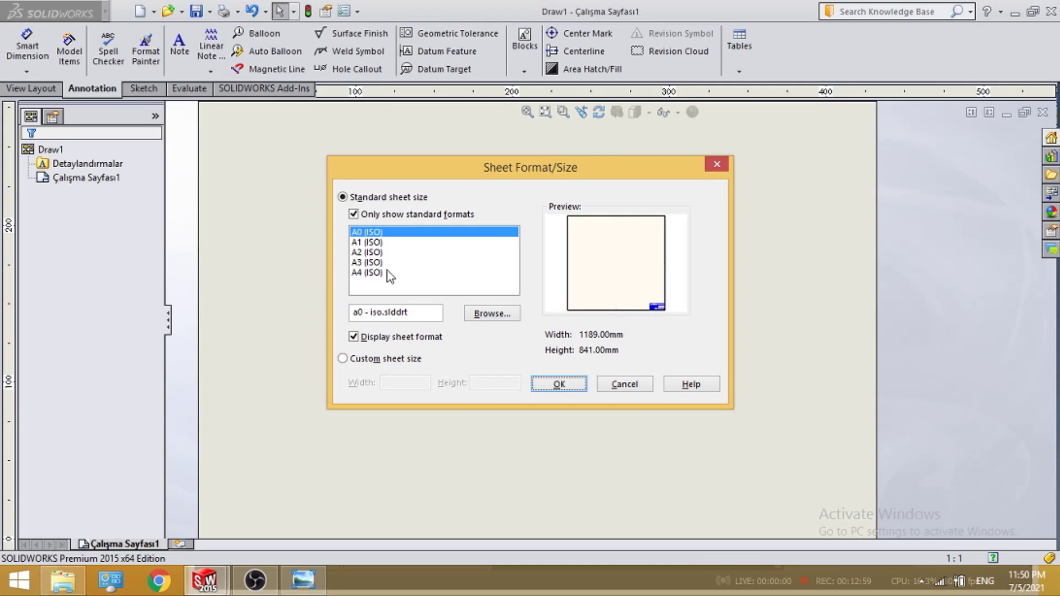
# - Create the drawing sheet with the standard A3 (ISO) format and leave view placement without inserting a view
pyautogui.click(366, 243)
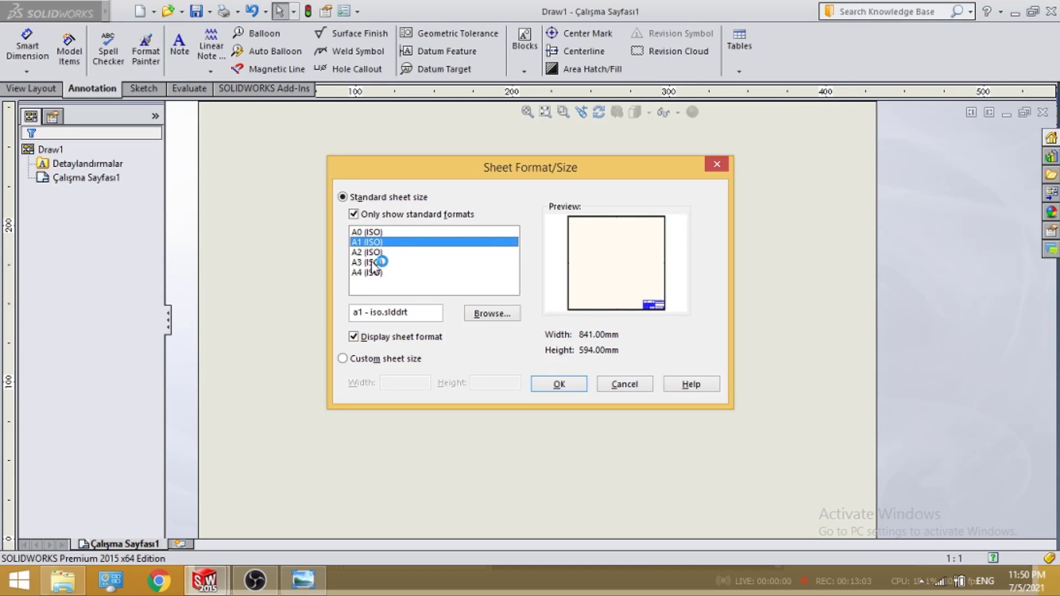
pyautogui.click(374, 232)
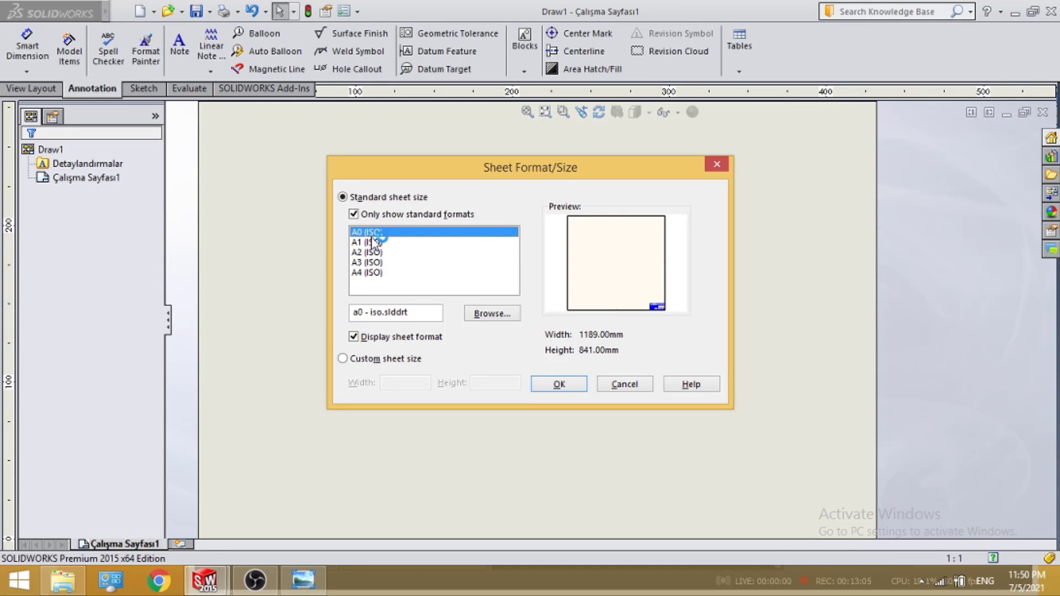
pyautogui.click(375, 244)
pyautogui.click(376, 252)
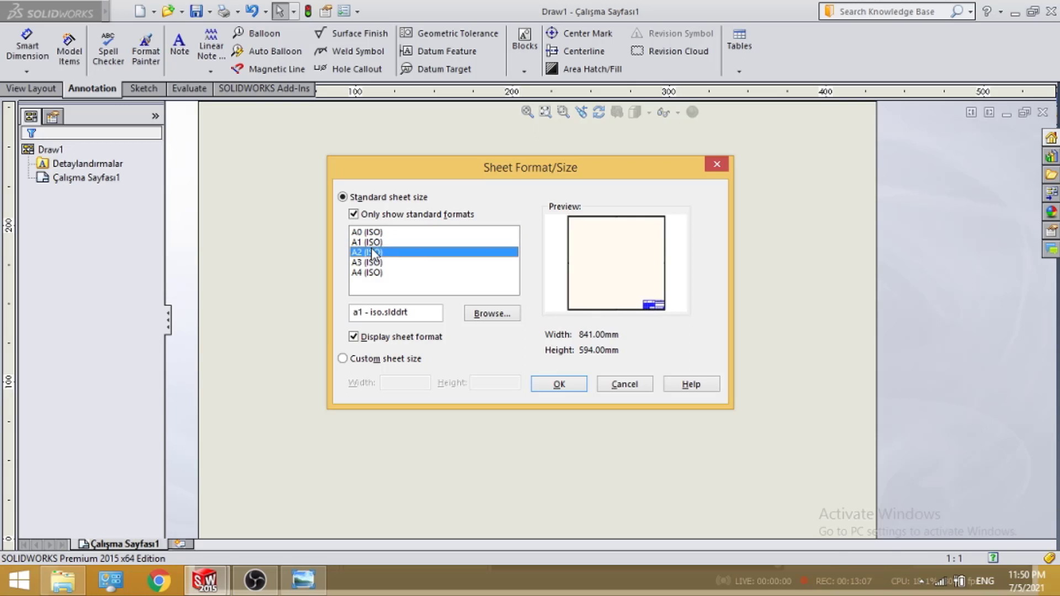
pyautogui.click(369, 264)
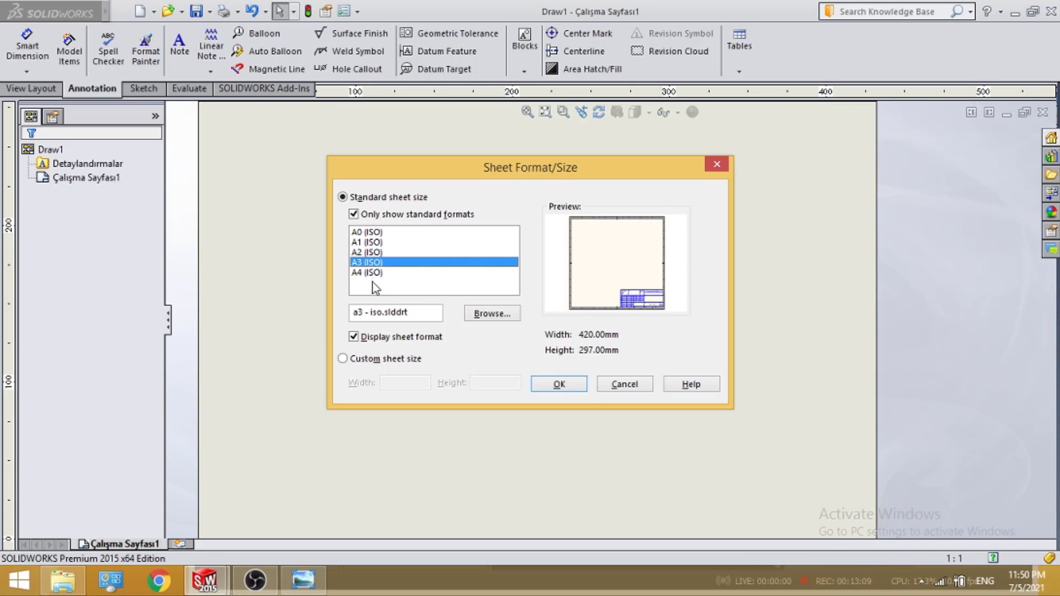
pyautogui.click(374, 273)
pyautogui.click(557, 385)
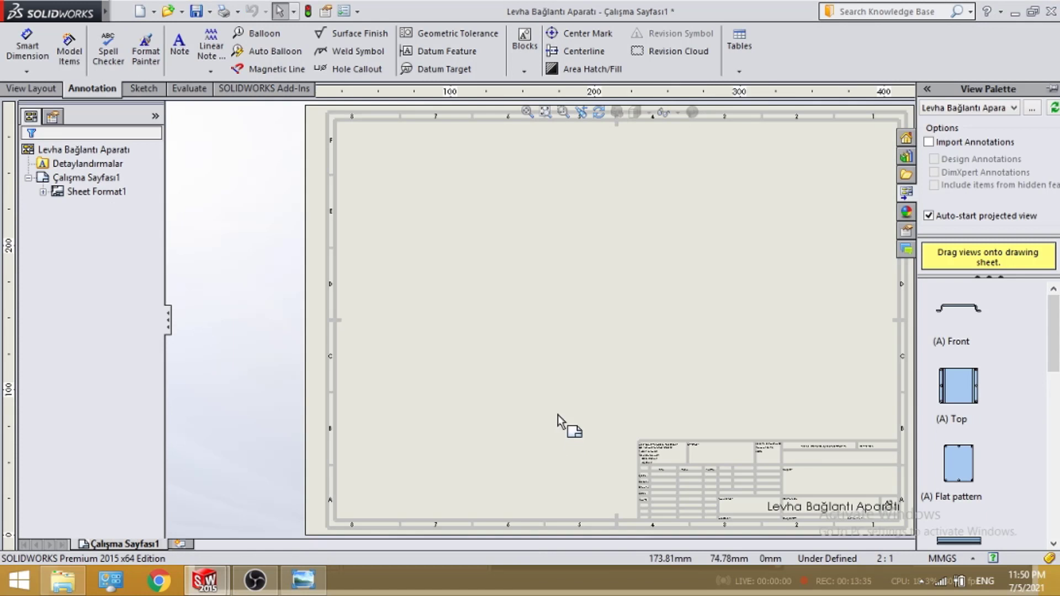
pyautogui.press('Escape')
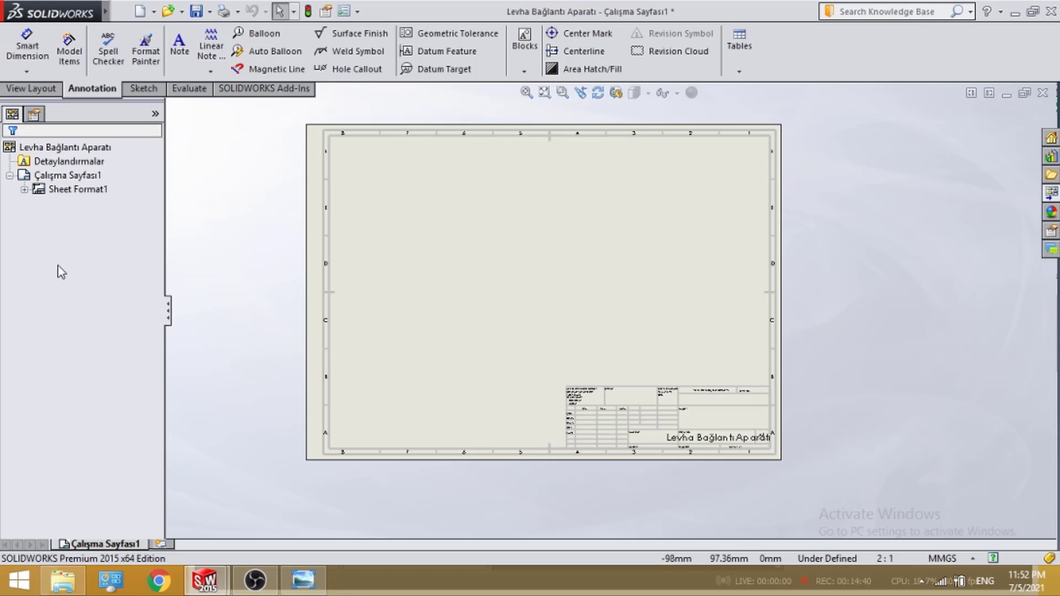
# - Open Sheet Format1 of the drawing for editing at the title block
pyautogui.click(87, 174)
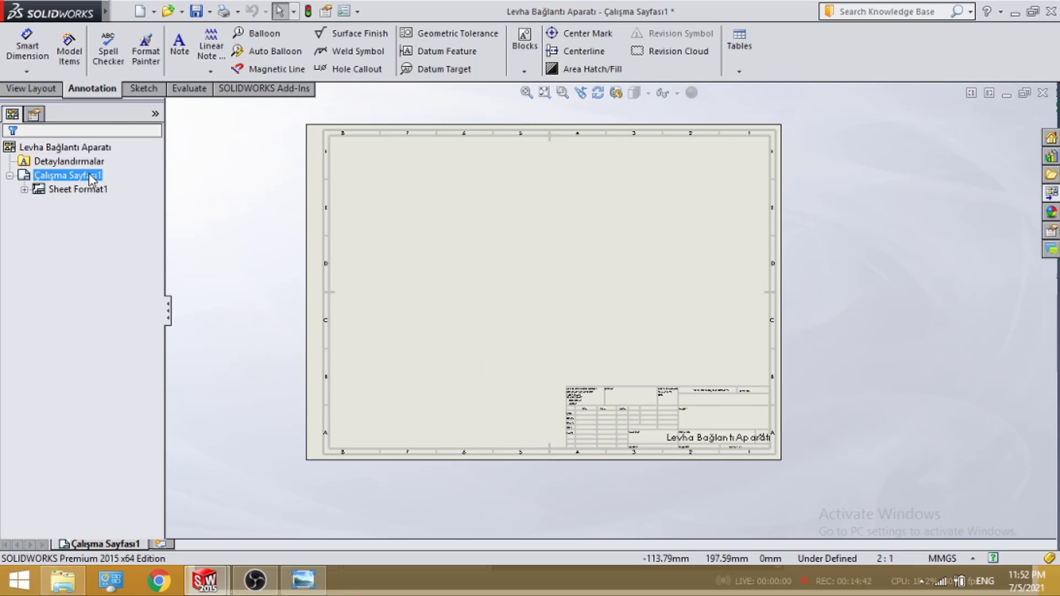
pyautogui.click(83, 189)
pyautogui.doubleClick(65, 190)
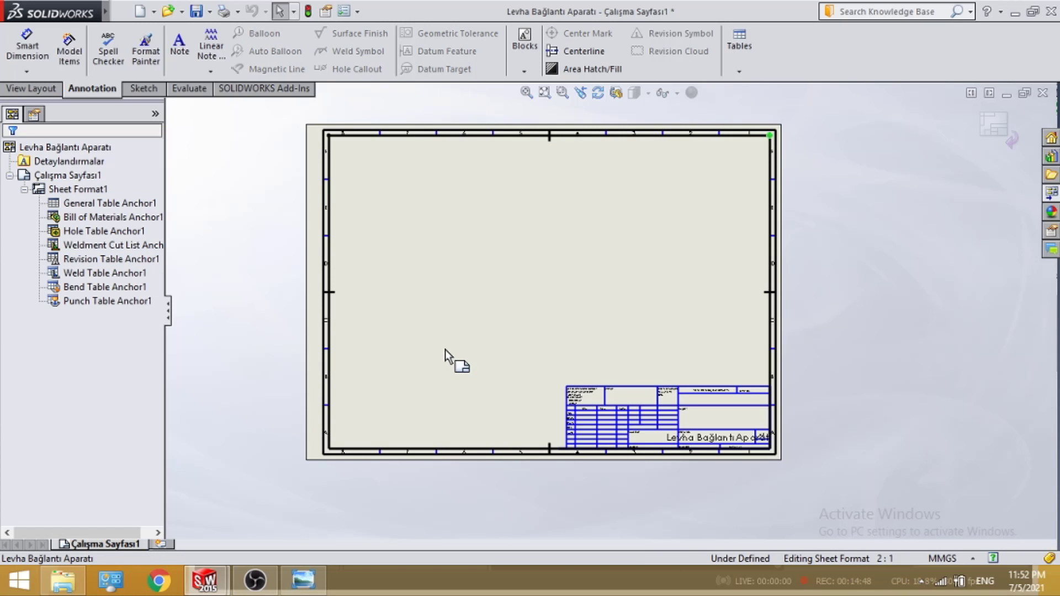
pyautogui.scroll(-5, 645, 421)
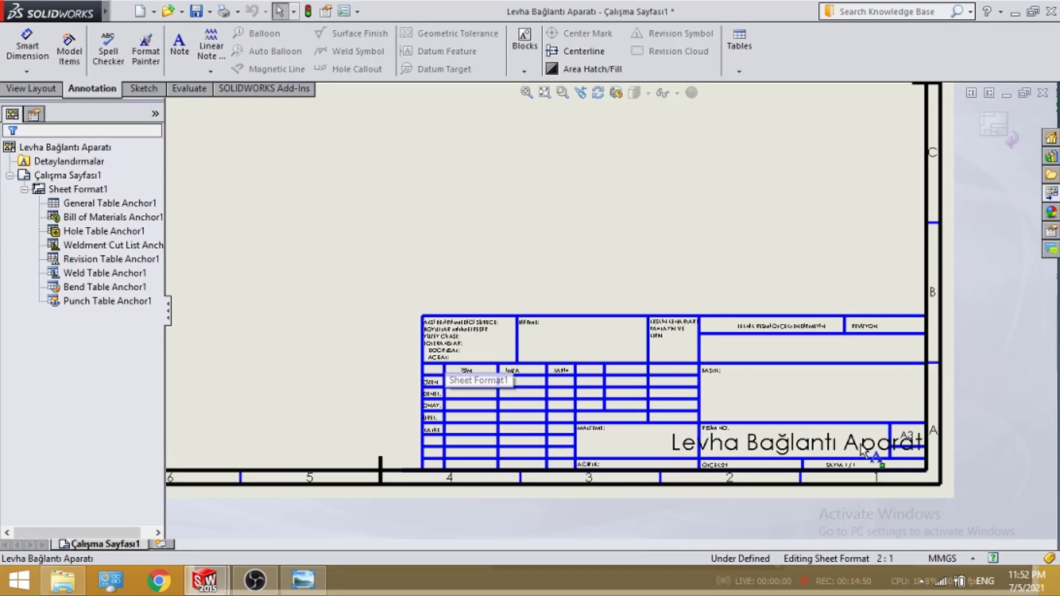
pyautogui.scroll(-2, 825, 441)
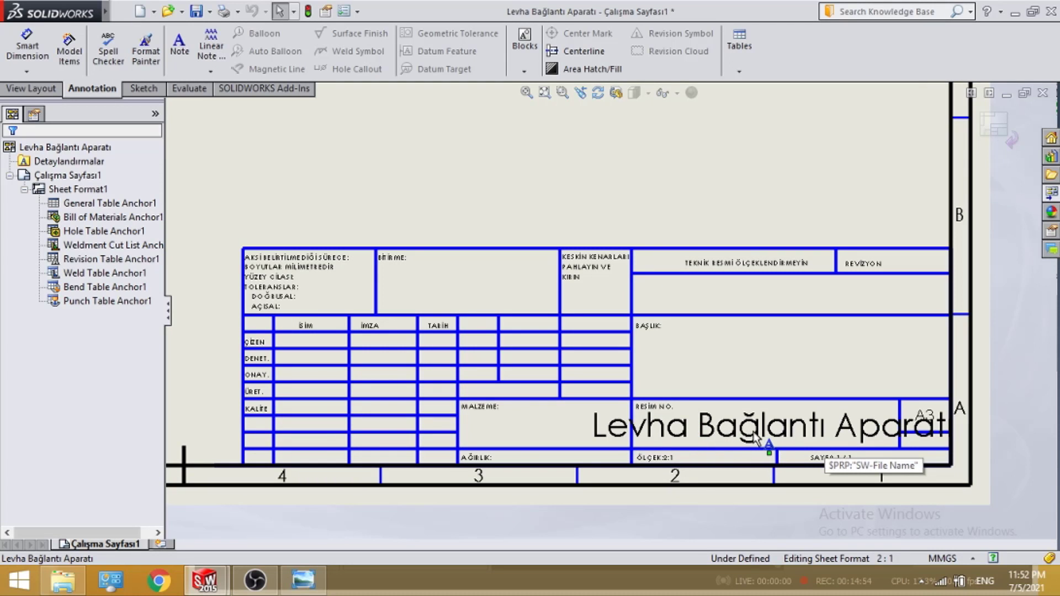
# - Set the file-name note in the title block's RESİM NO. cell to font size 16
pyautogui.moveTo(755, 437); pyautogui.dragTo(718, 434)
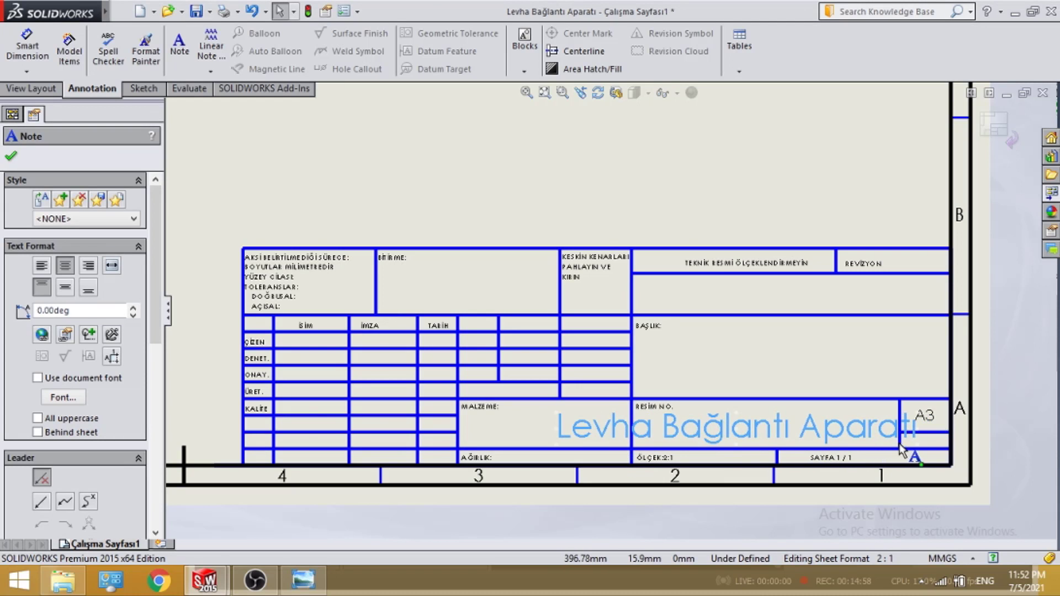
pyautogui.doubleClick(834, 433)
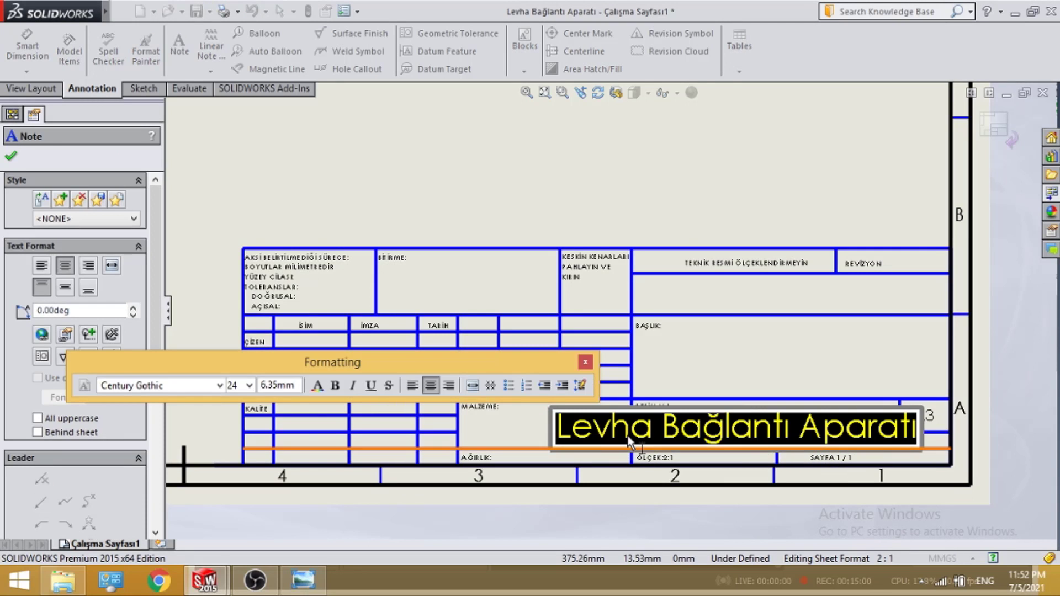
pyautogui.moveTo(552, 445); pyautogui.dragTo(602, 483)
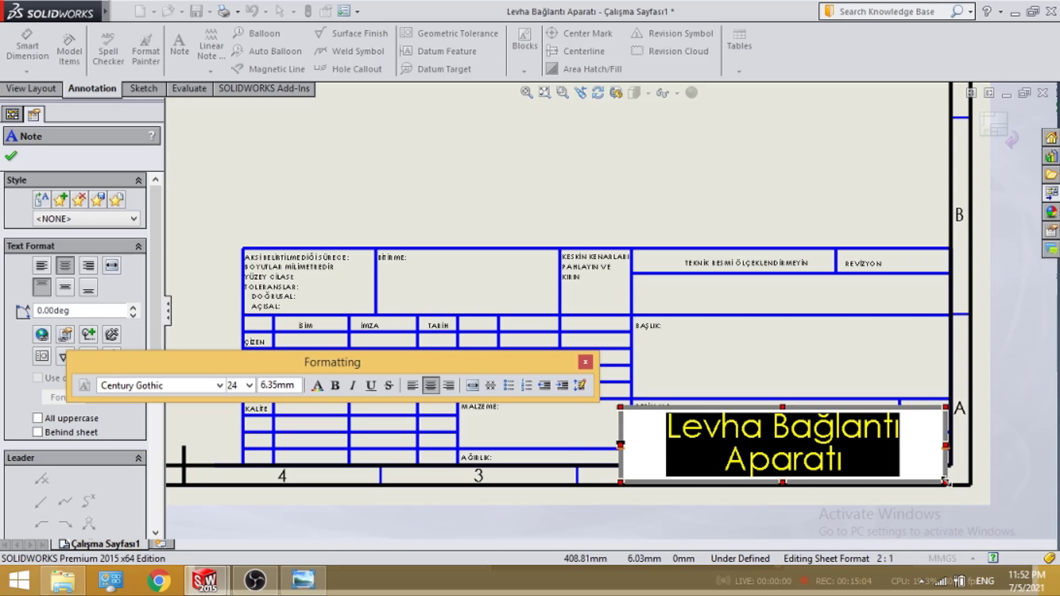
pyautogui.moveTo(945, 481); pyautogui.dragTo(927, 477)
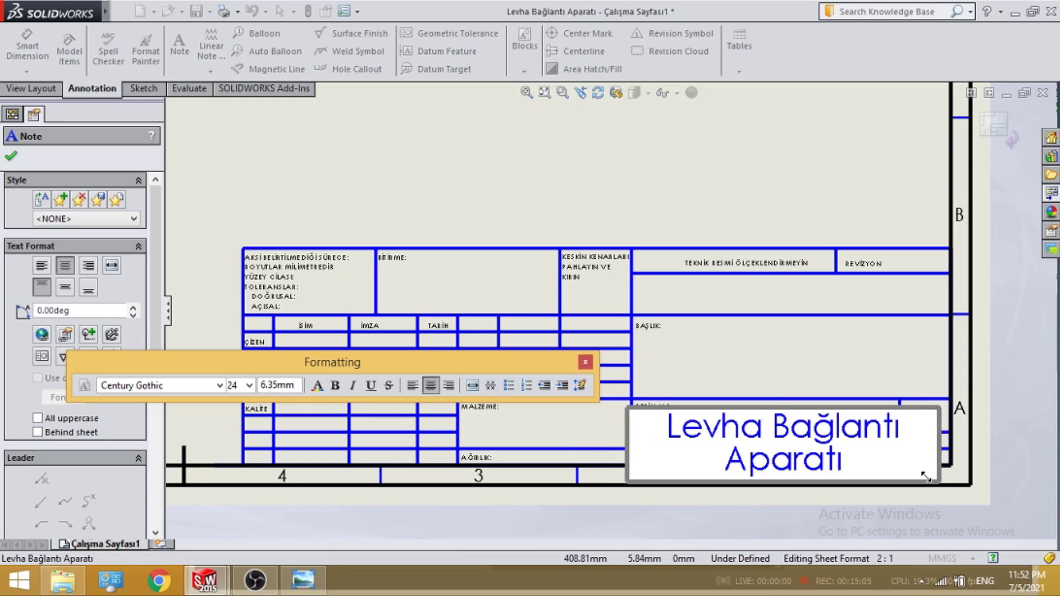
pyautogui.click(249, 385)
pyautogui.click(231, 469)
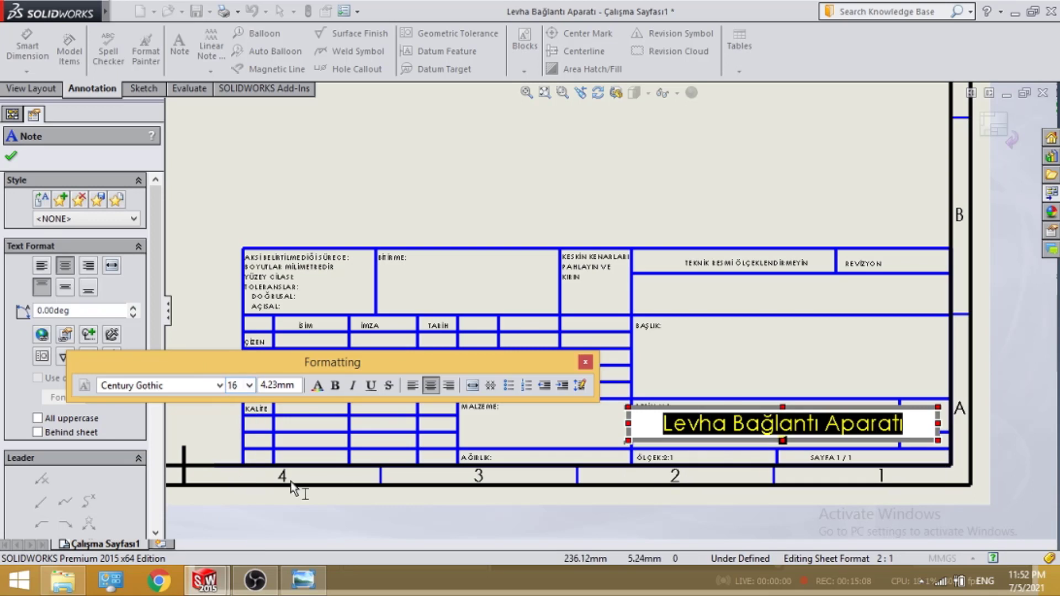
# - Narrow the file-name note's text box and move the note fully inside the RESİM NO. cell
pyautogui.moveTo(937, 440); pyautogui.dragTo(905, 438)
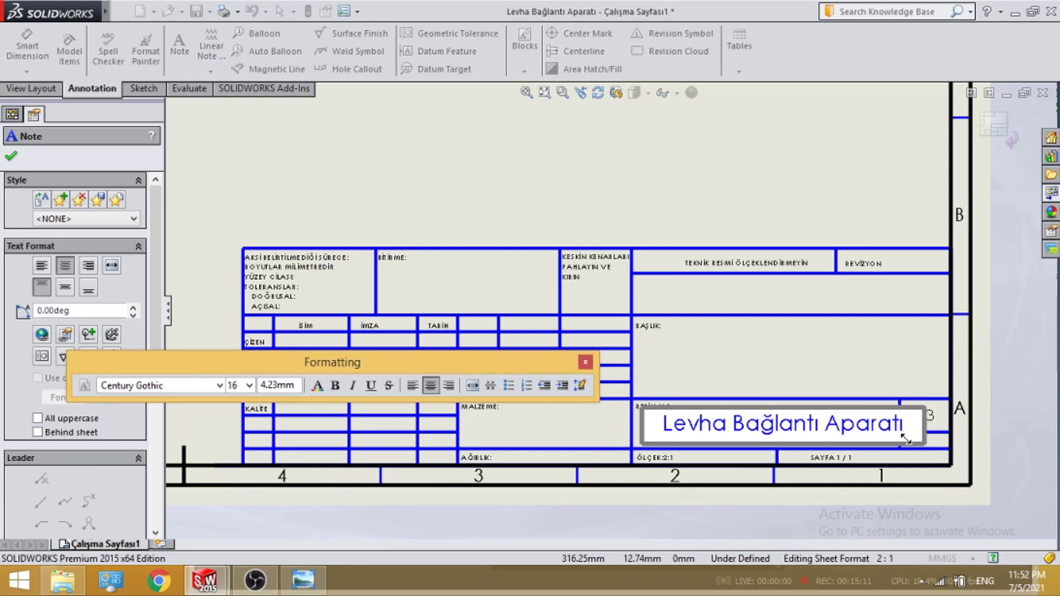
pyautogui.click(810, 399)
pyautogui.moveTo(816, 429); pyautogui.dragTo(802, 440)
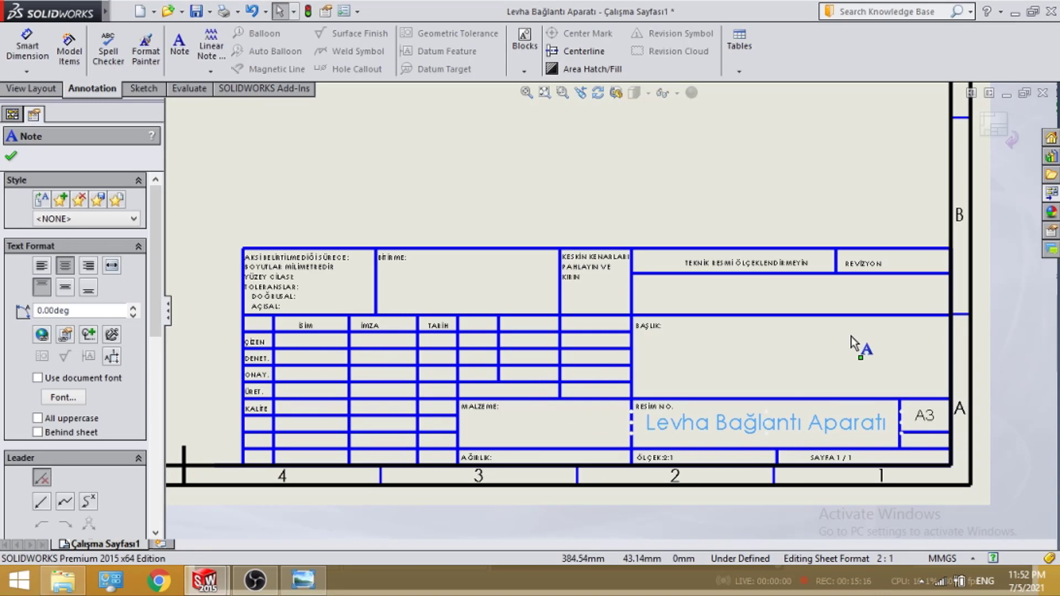
pyautogui.click(850, 338)
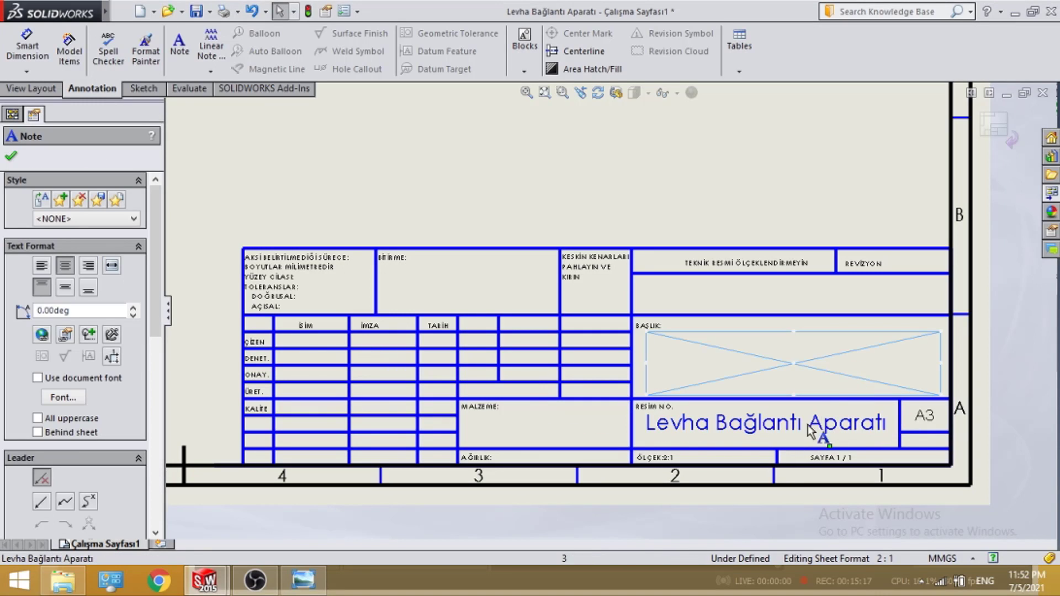
pyautogui.click(741, 426)
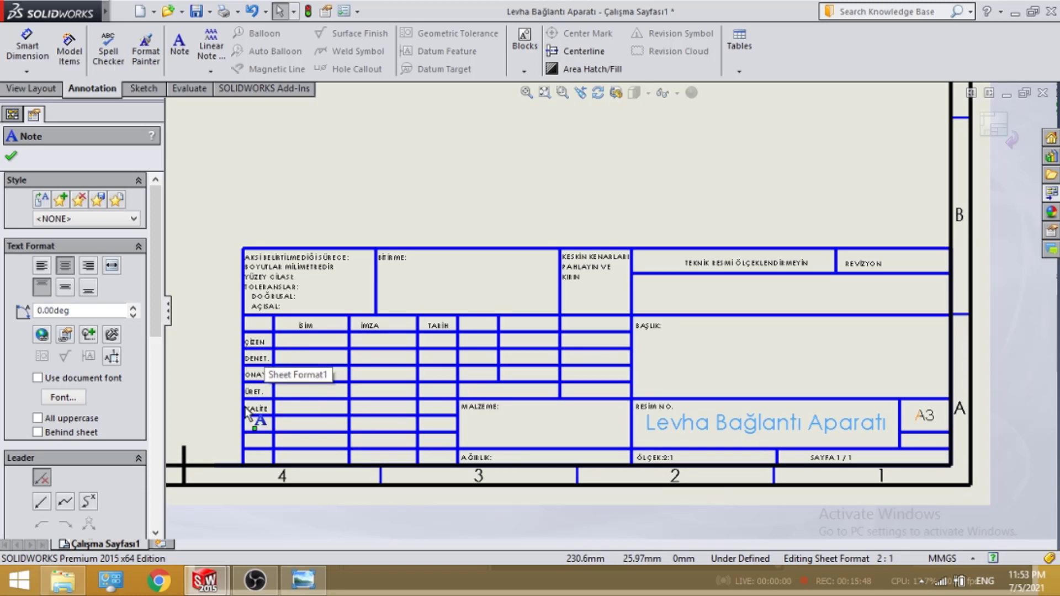
# - Enter the drafter's name in the ÇİZEN row under İSİM, and leave sheet format editing
pyautogui.click(304, 343)
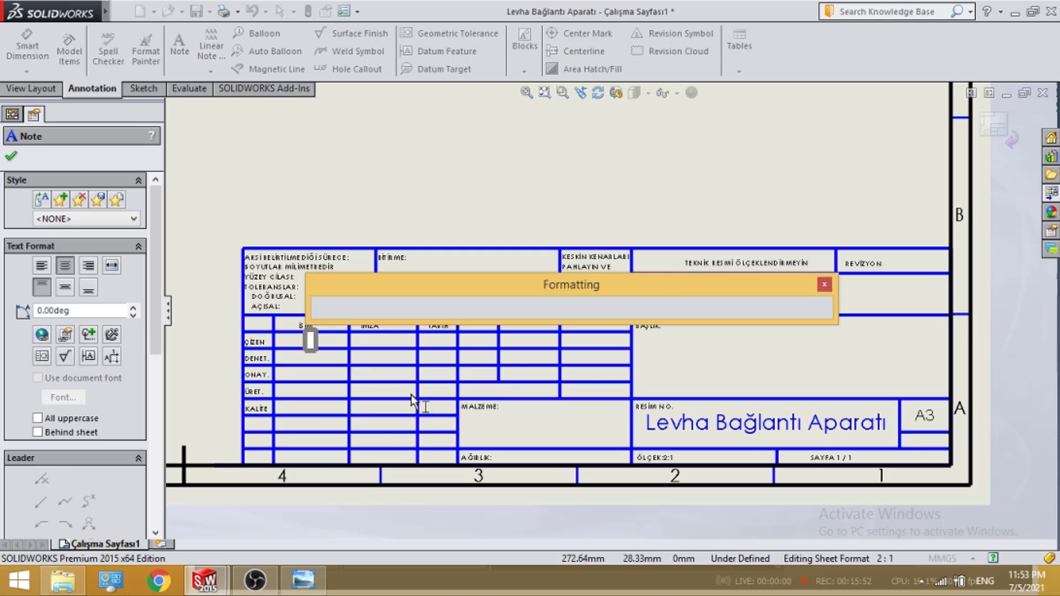
pyautogui.write('is')
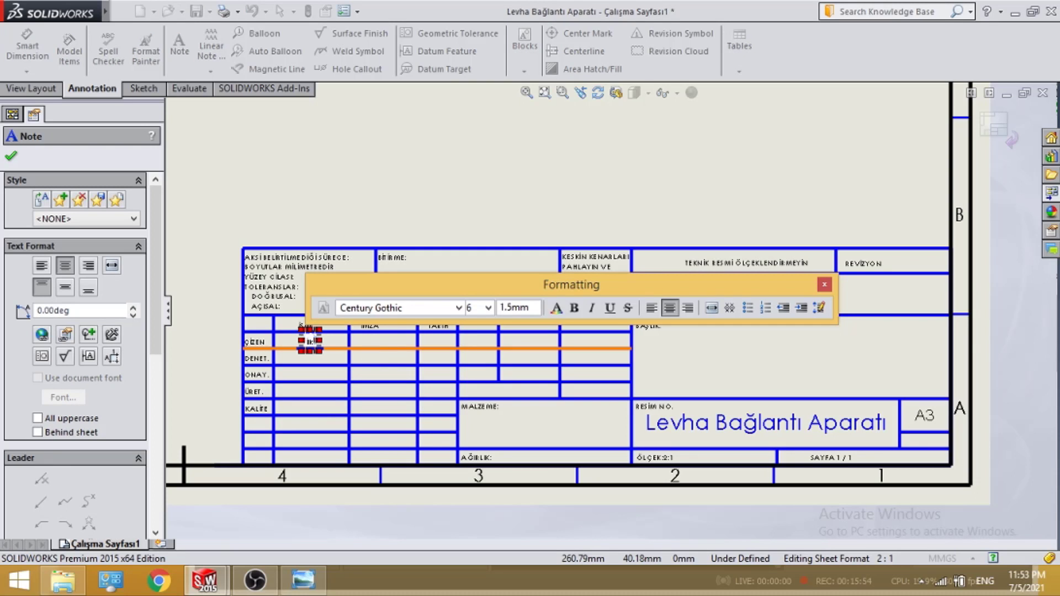
pyautogui.write('KER DİNÇ')
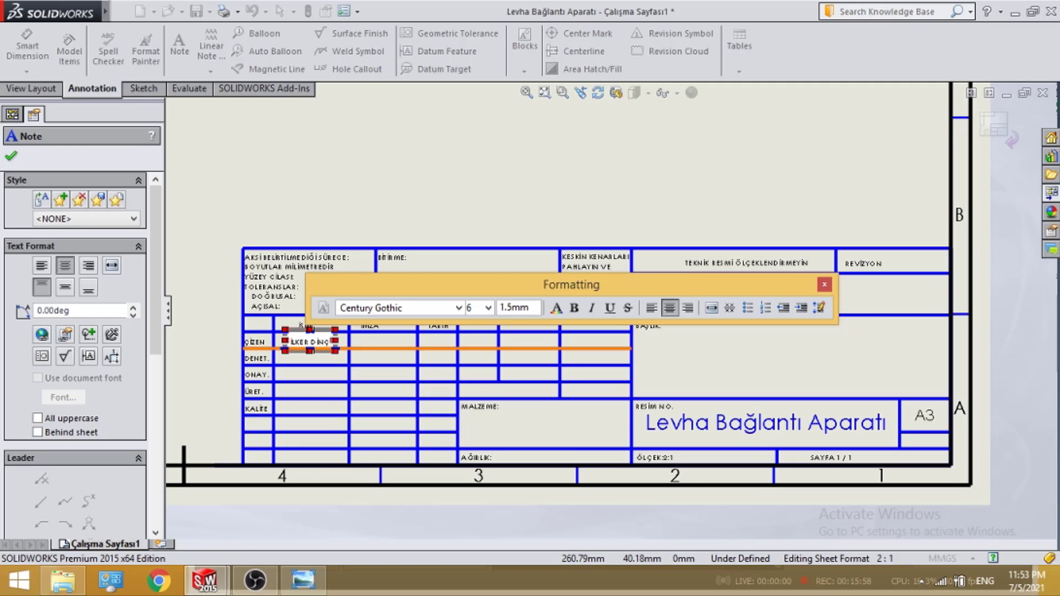
pyautogui.click(488, 187)
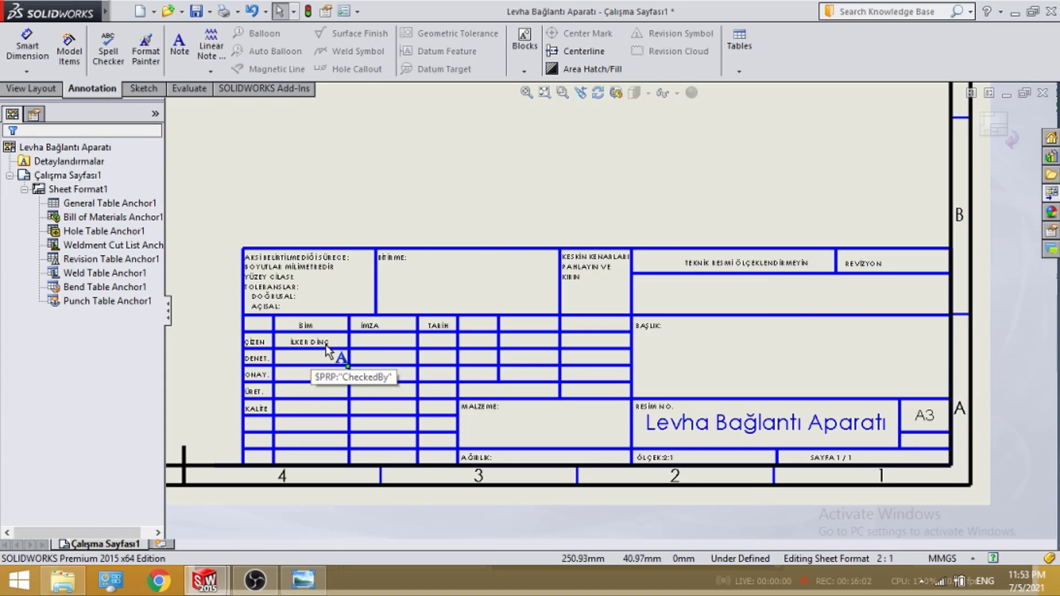
pyautogui.press('z')
pyautogui.scroll(5, 348, 331)
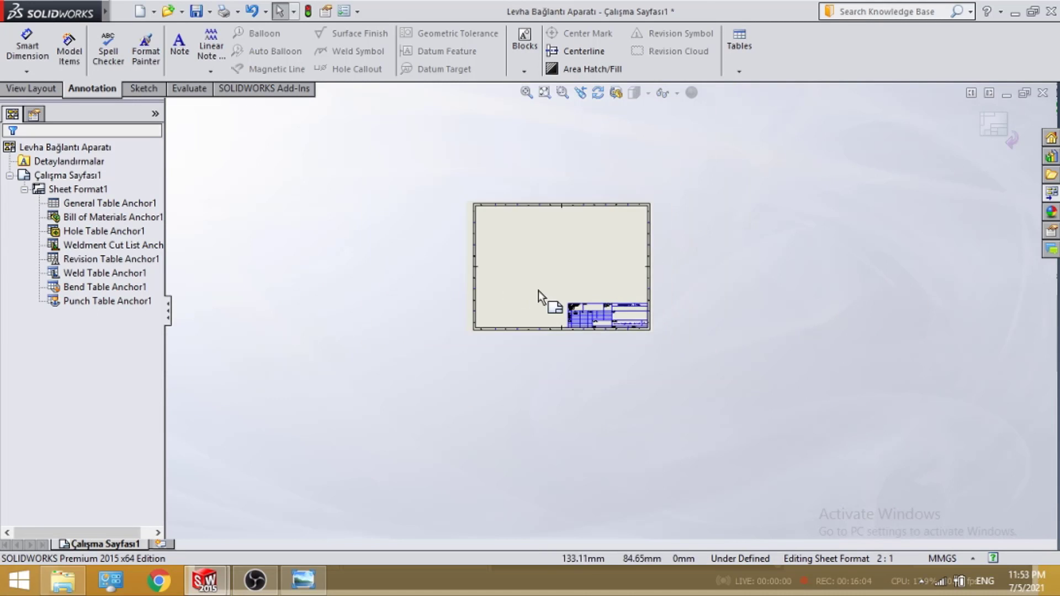
pyautogui.scroll(-2, 552, 276)
pyautogui.scroll(-3, 585, 271)
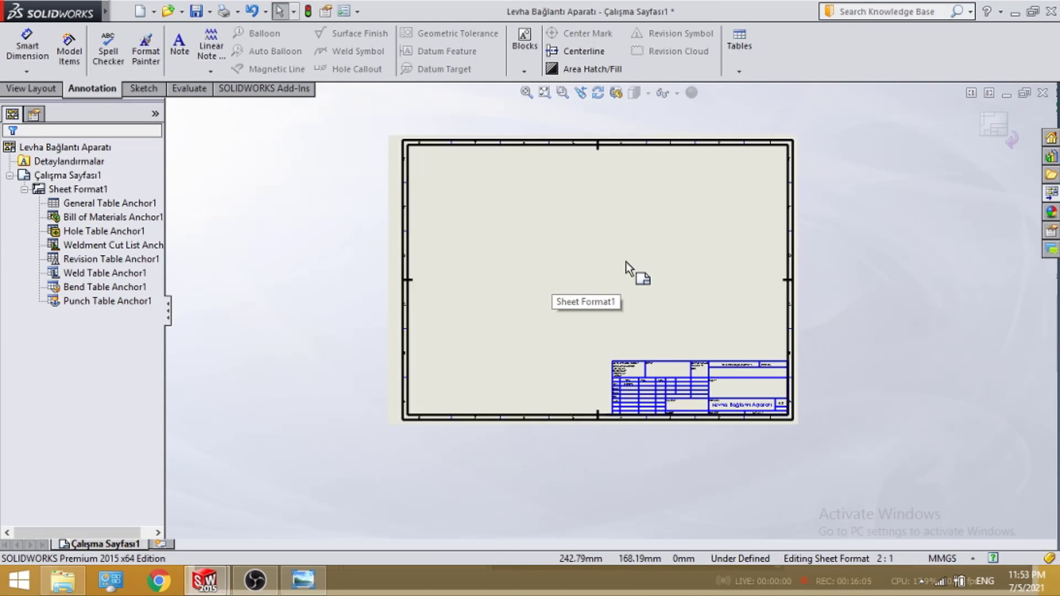
pyautogui.click(1006, 133)
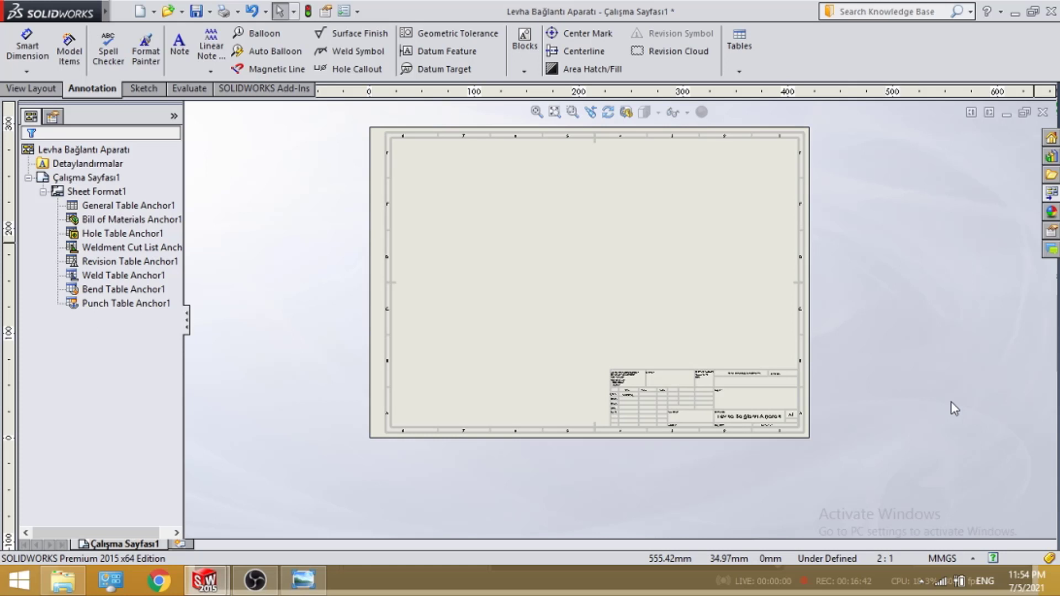
# - Try to place the part's Front view on the drawing sheet
pyautogui.click(1052, 193)
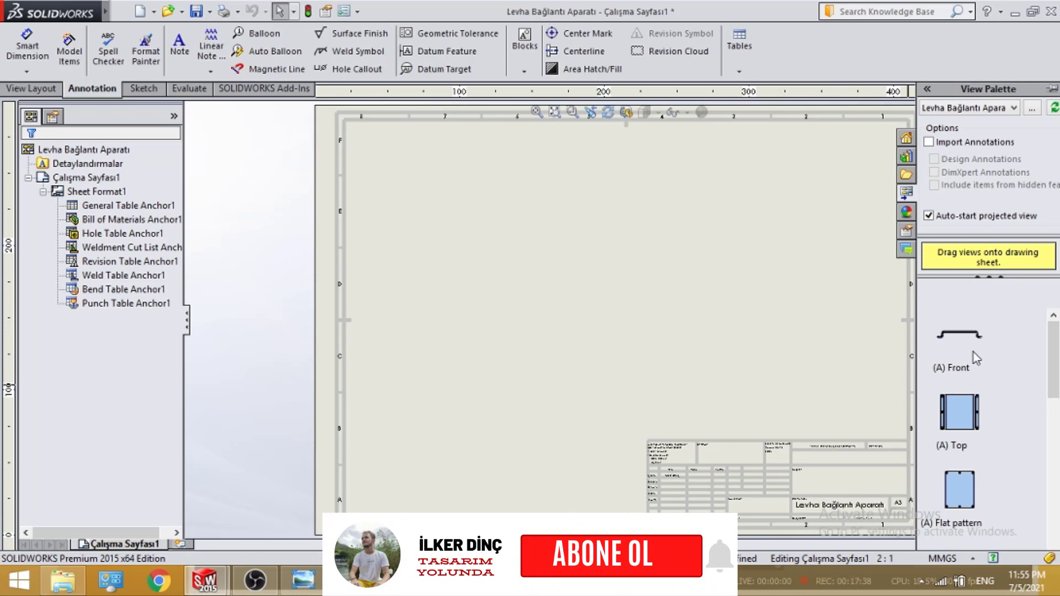
pyautogui.moveTo(972, 352); pyautogui.dragTo(502, 470)
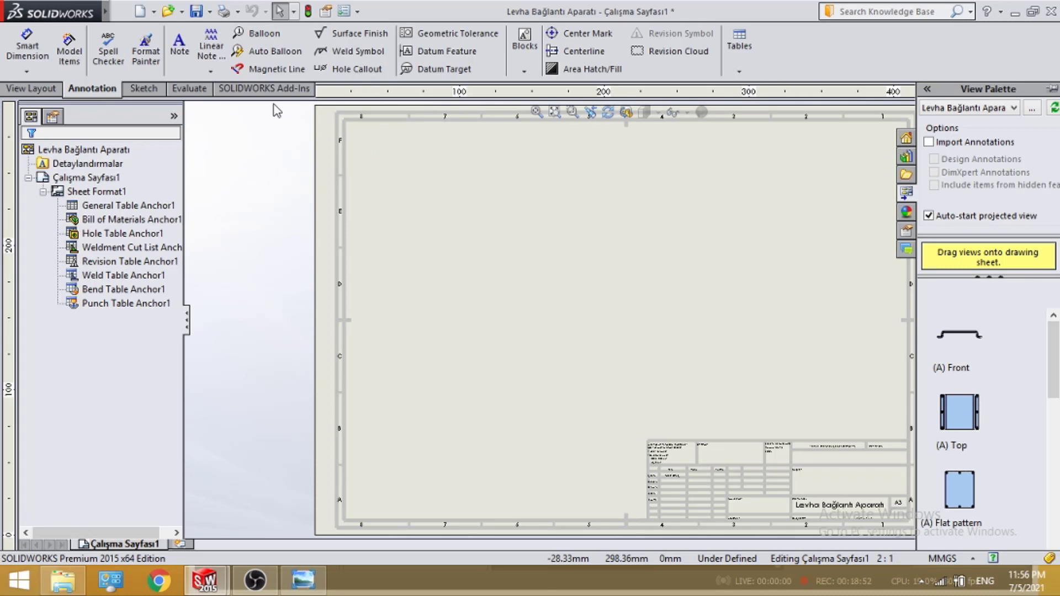
# - Sketch one horizontal line across the sheet above the title block and two vertical lines from it up to the border
pyautogui.click(141, 91)
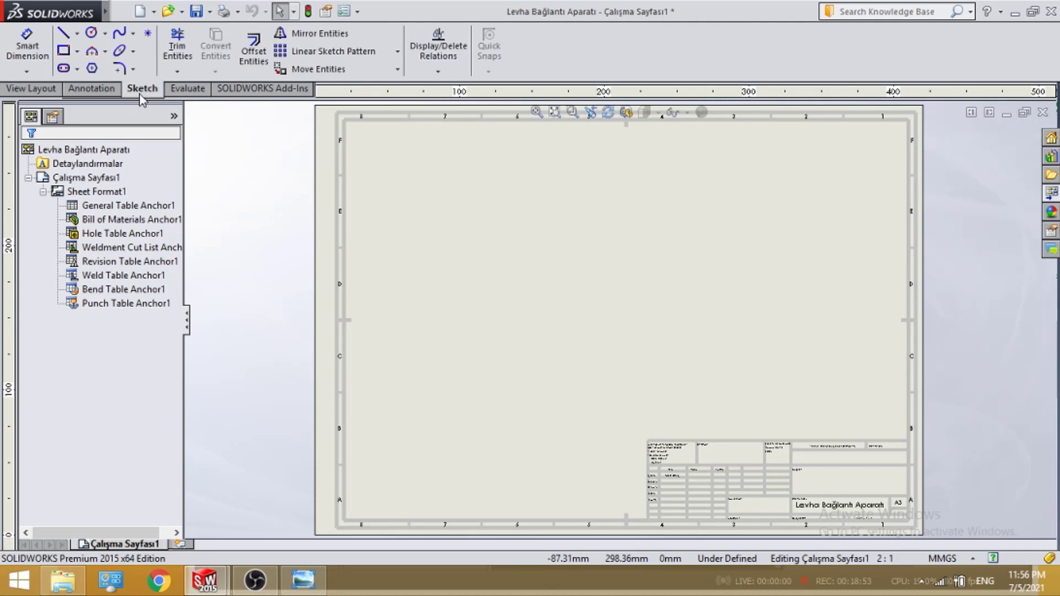
pyautogui.click(63, 33)
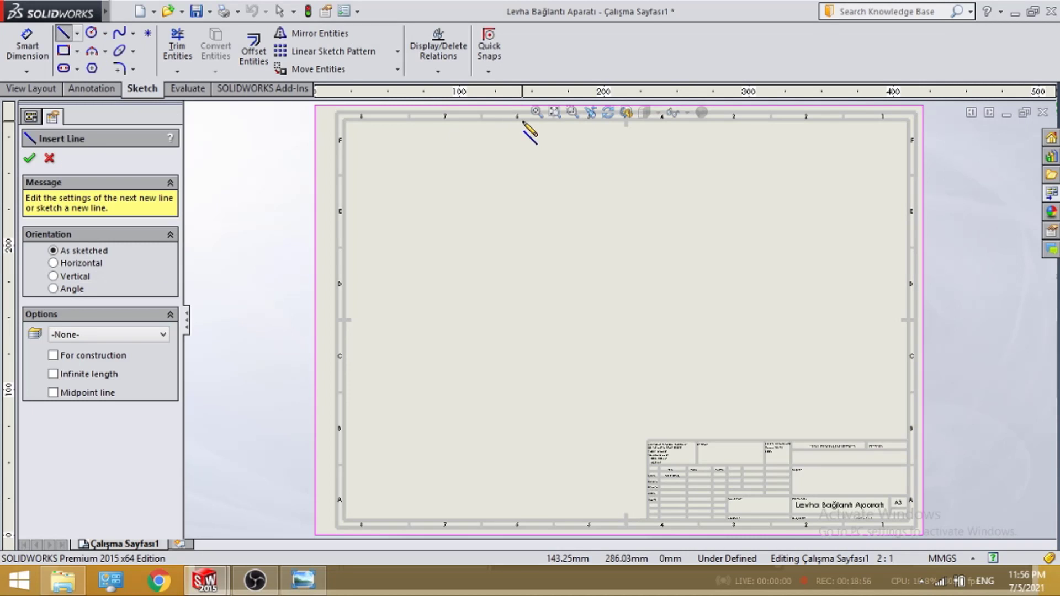
pyautogui.click(481, 120)
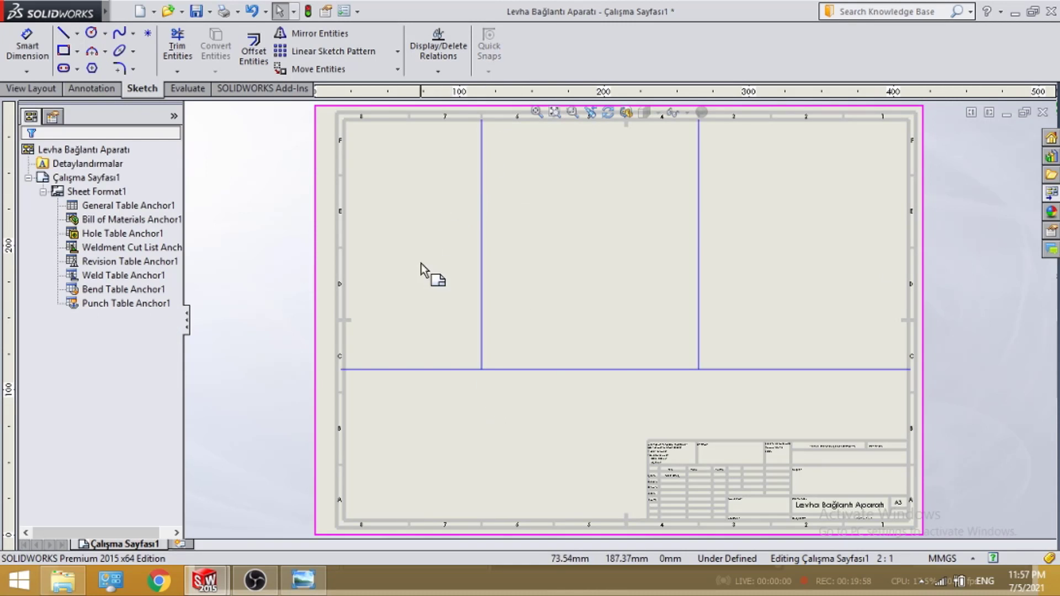
# - Sketch a second horizontal line across the full sheet width just below the upper border
pyautogui.click(63, 33)
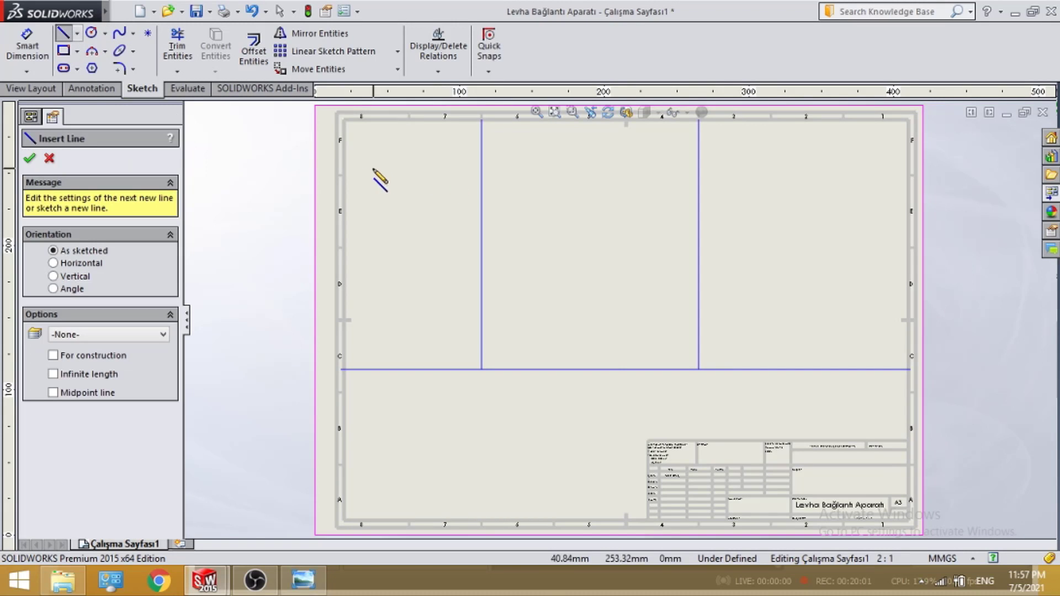
pyautogui.click(340, 153)
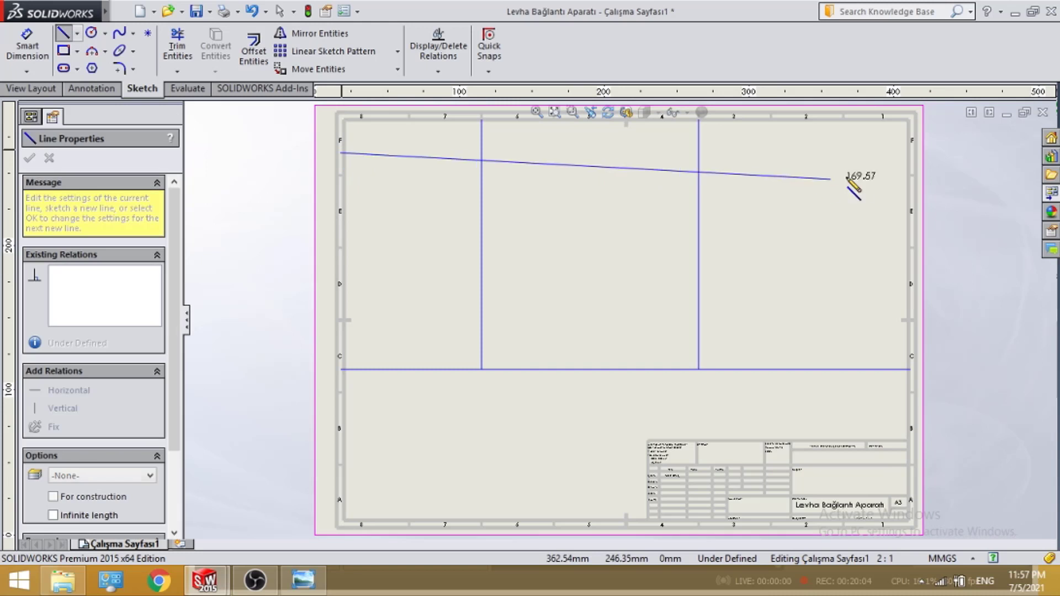
pyautogui.click(908, 153)
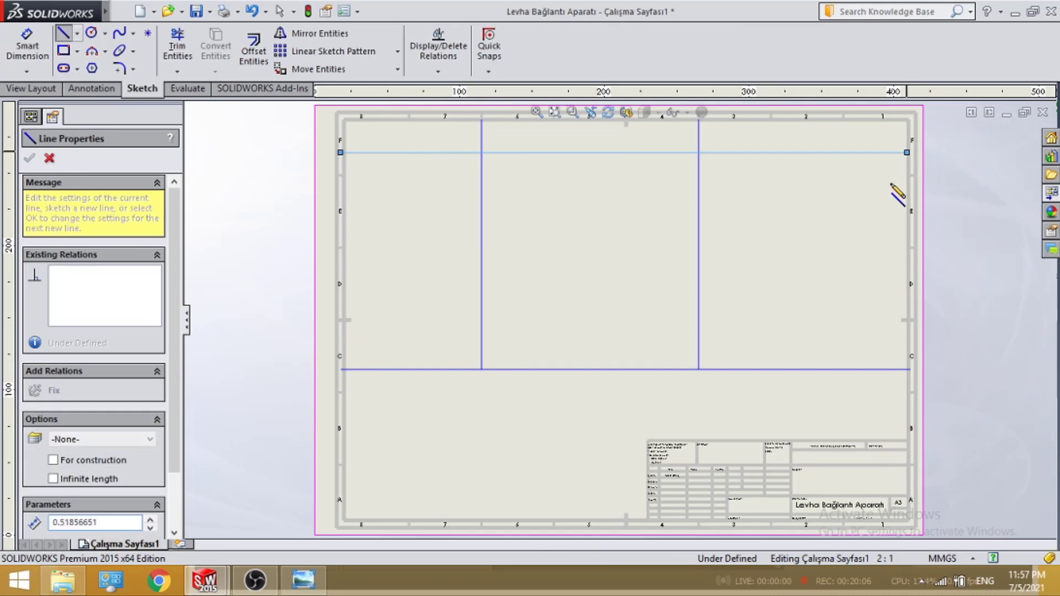
pyautogui.press('Escape')
pyautogui.press('f')
pyautogui.scroll(1, 440, 139)
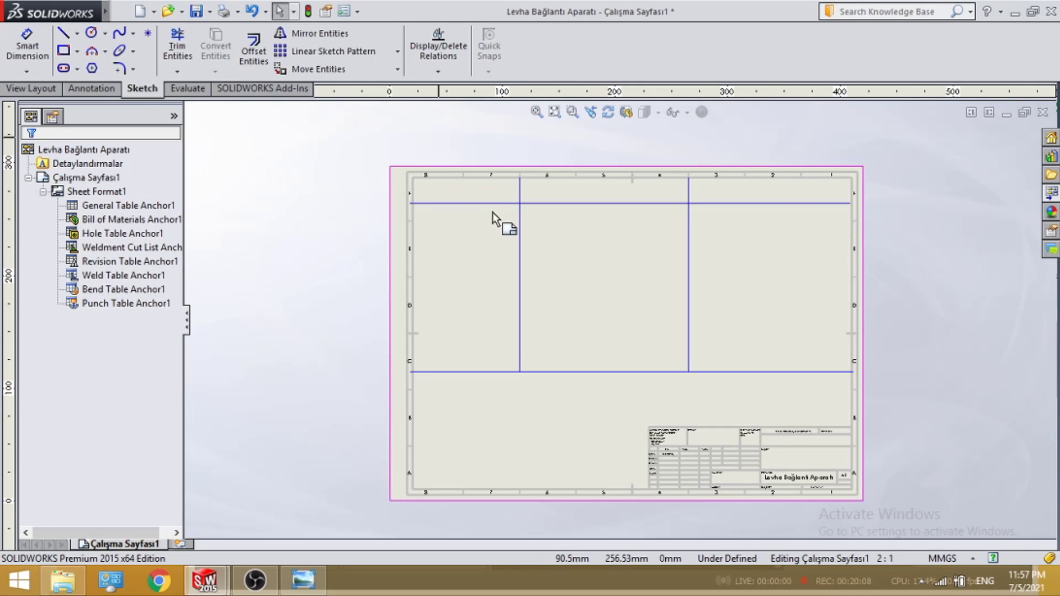
pyautogui.scroll(-1, 493, 212)
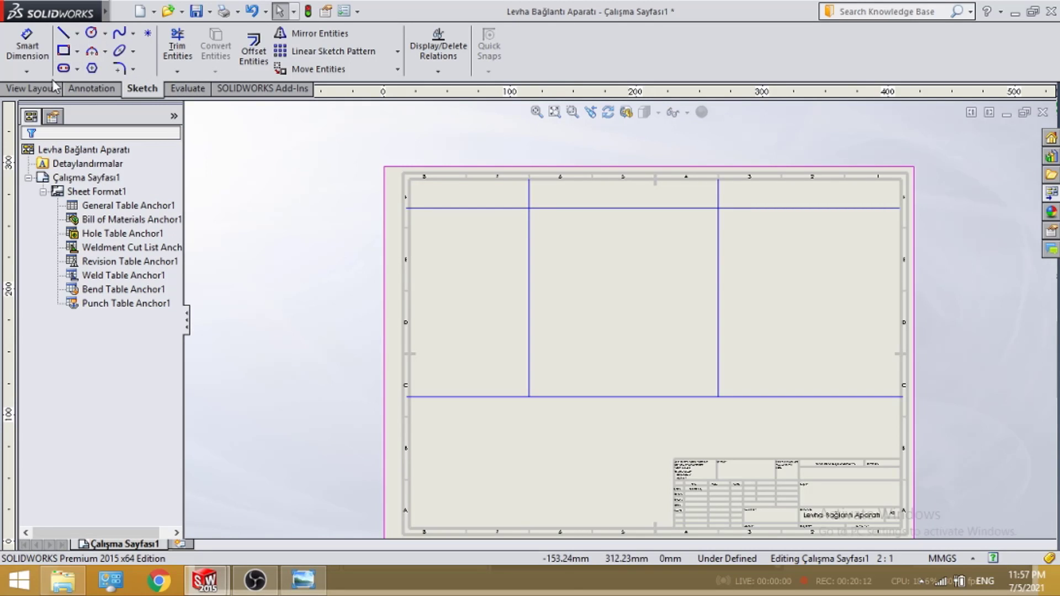
pyautogui.scroll(1, 625, 327)
pyautogui.scroll(-1, 778, 408)
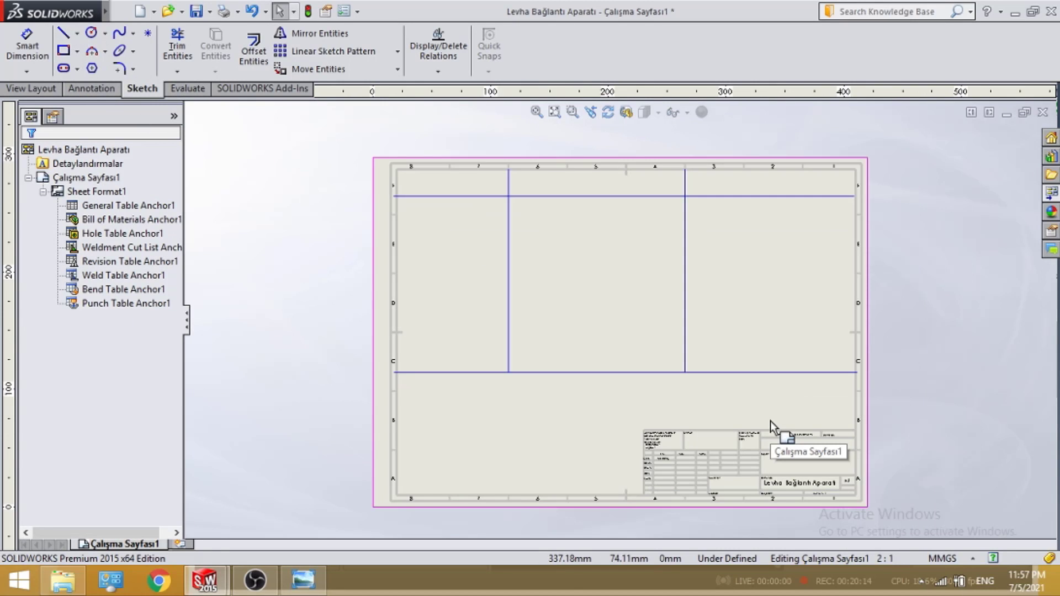
# - Place the part's Trimetric view in the lower area of the sheet, beside the title block
pyautogui.click(1051, 194)
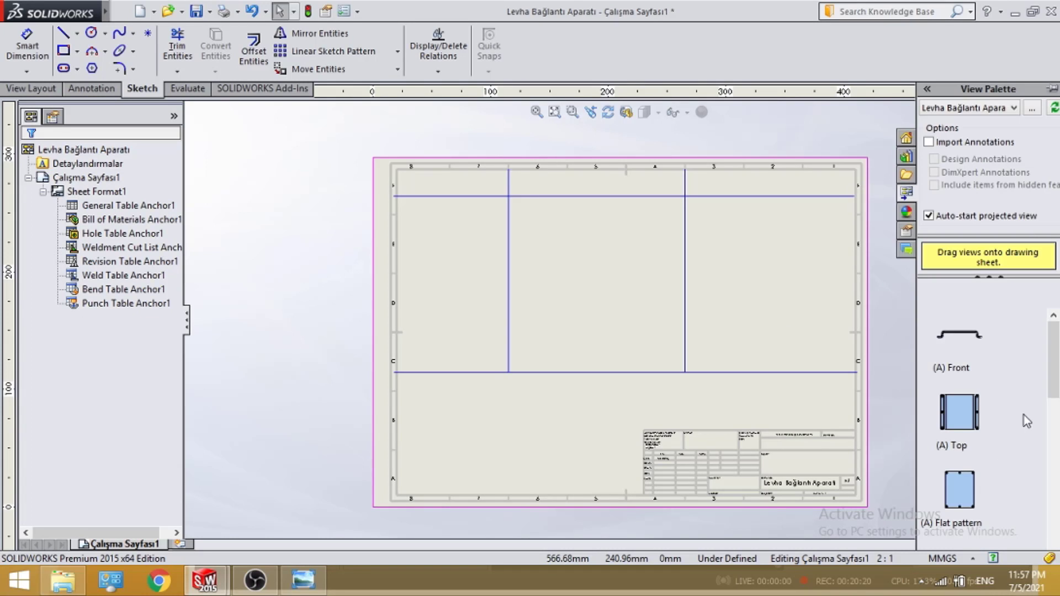
pyautogui.moveTo(1051, 368); pyautogui.dragTo(1040, 522)
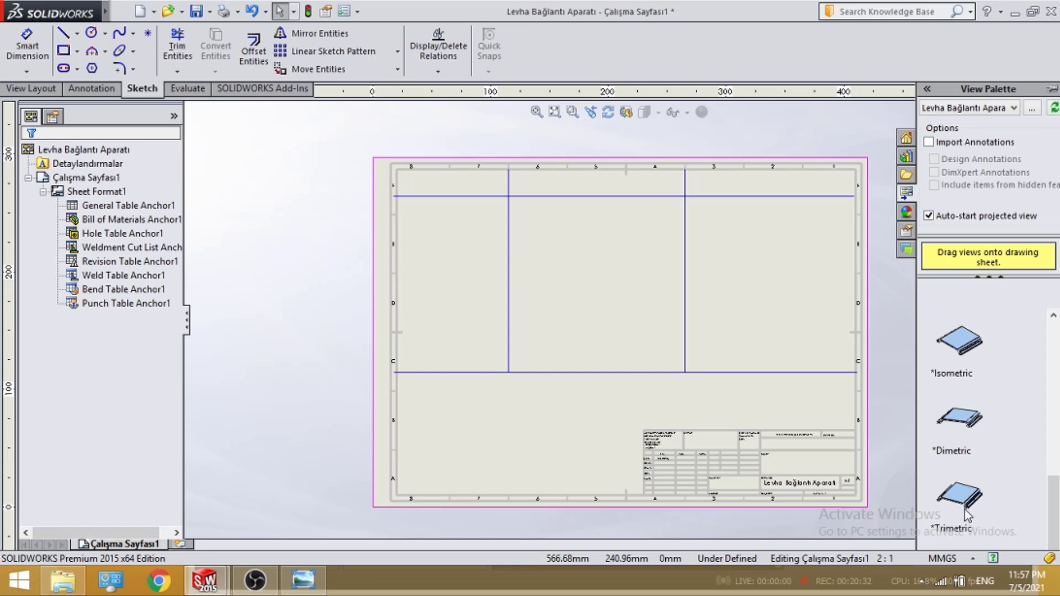
pyautogui.moveTo(968, 514)
pyautogui.mouseDown()
pyautogui.moveTo(685, 451)
pyautogui.moveTo(531, 434)
pyautogui.mouseUp()
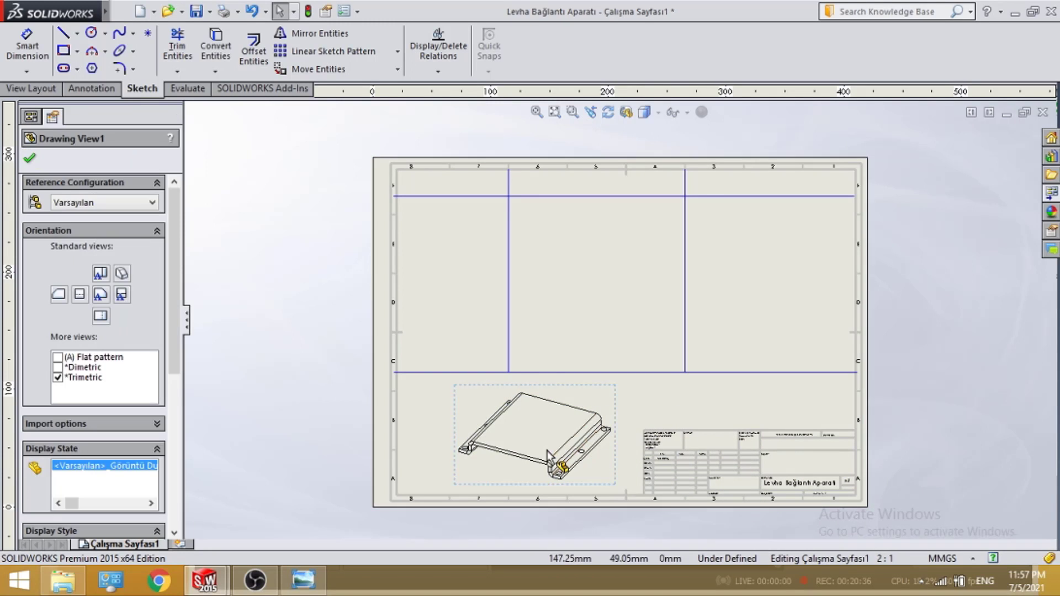
# - Set the trimetric view's display style to Shaded With Edges, trying the hidden-line and wireframe styles first
pyautogui.scroll(-10, 167, 346)
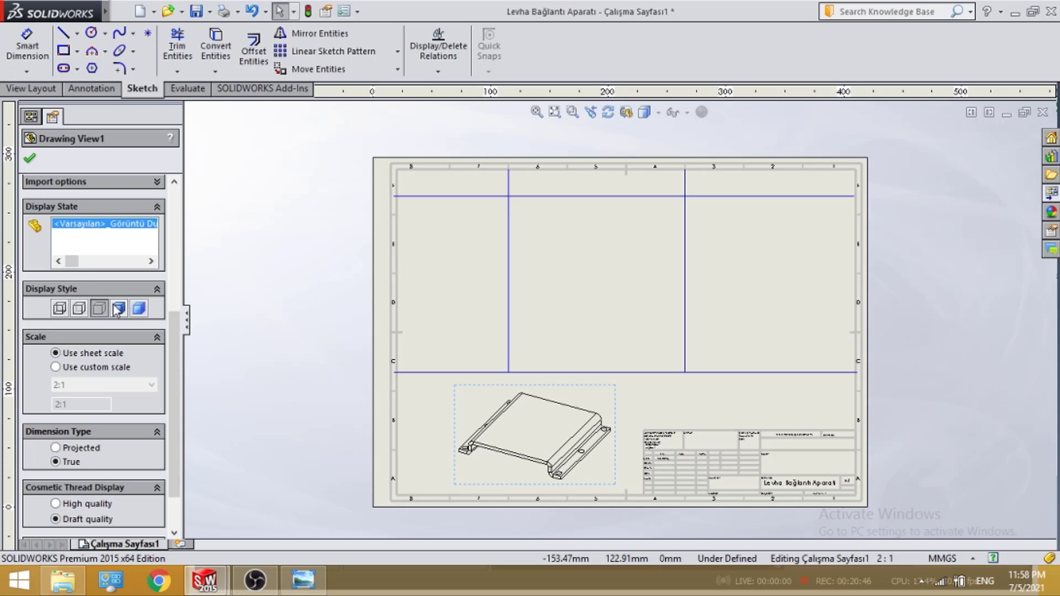
pyautogui.click(79, 308)
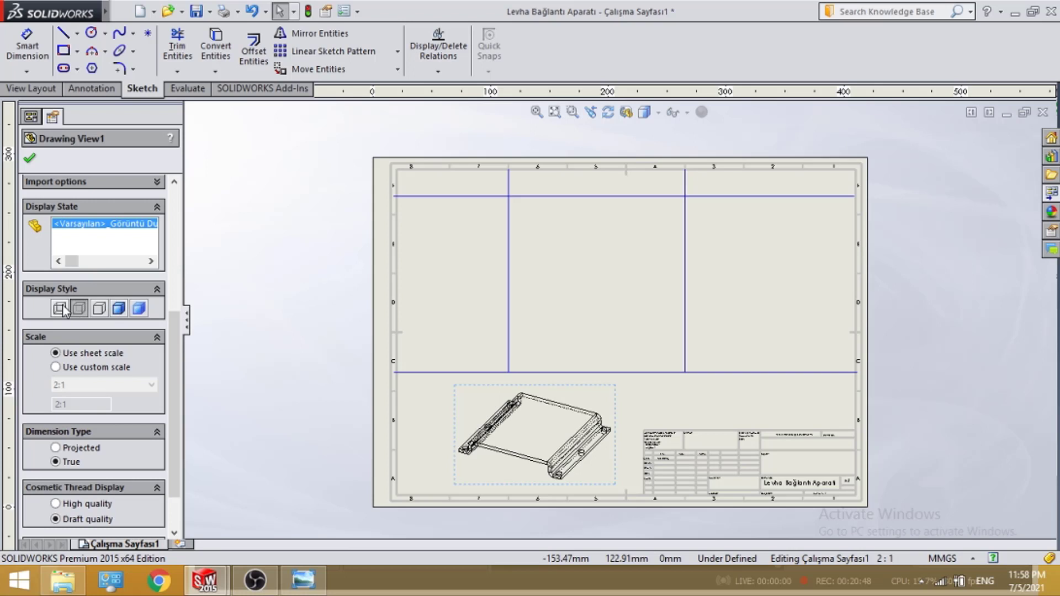
pyautogui.click(59, 308)
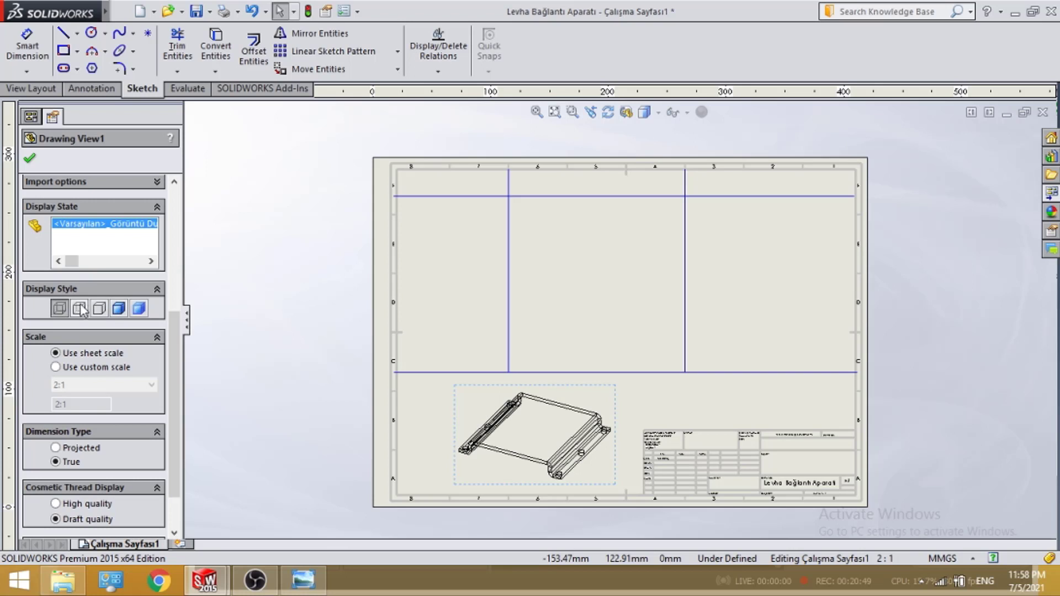
pyautogui.click(123, 312)
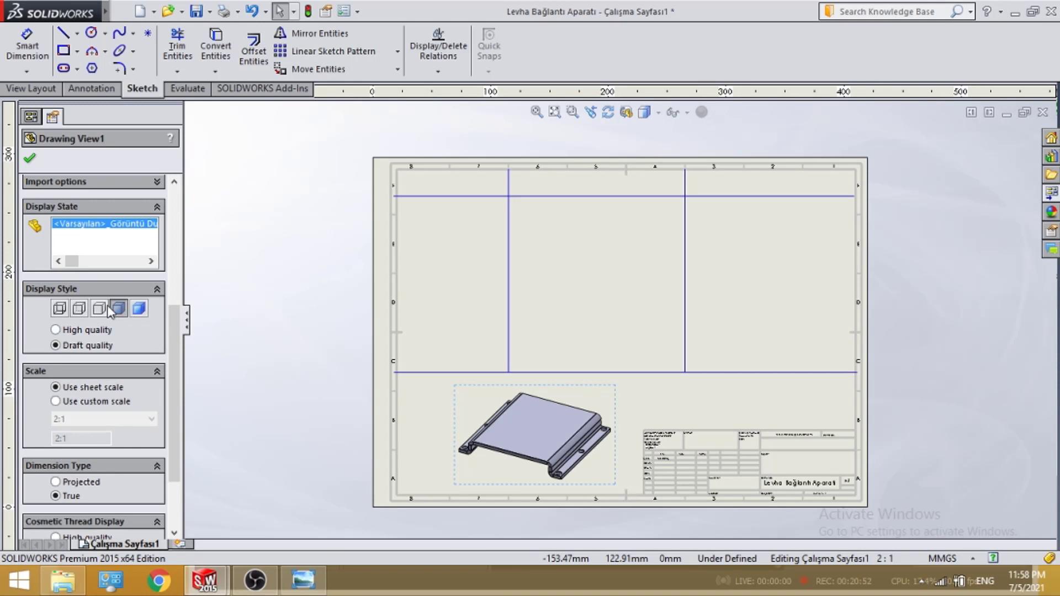
pyautogui.click(30, 159)
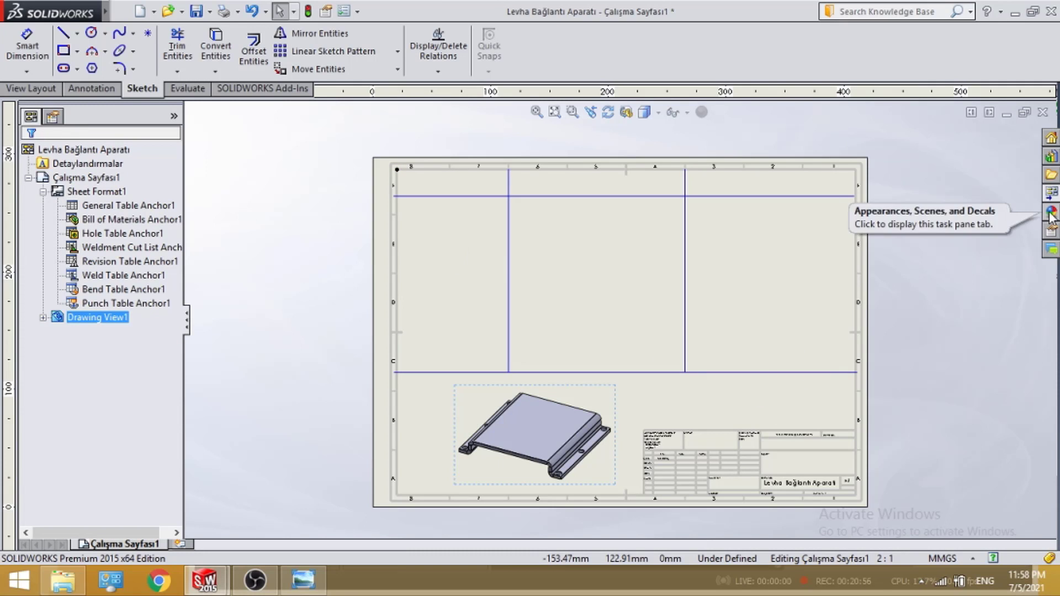
# - Place the part's Flat pattern view in the middle region of the divided sheet
pyautogui.click(1051, 193)
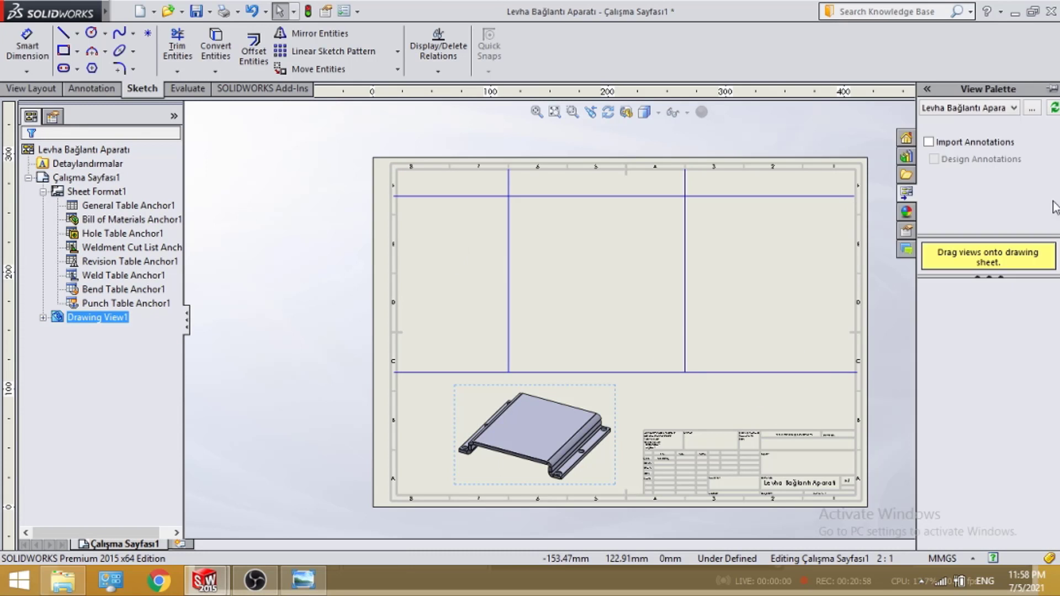
pyautogui.moveTo(1052, 358); pyautogui.dragTo(1045, 414)
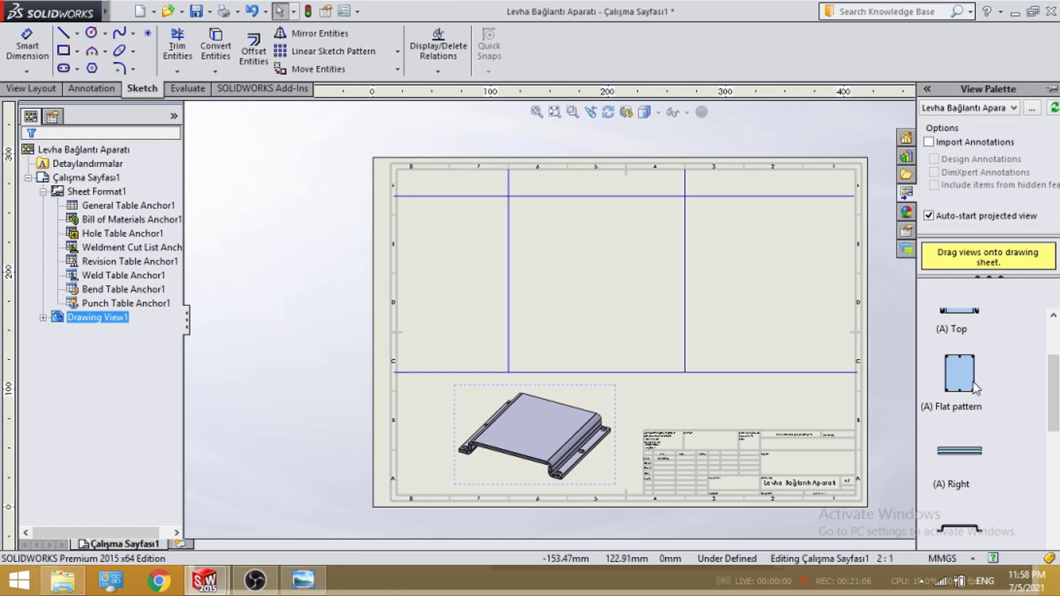
pyautogui.moveTo(970, 385); pyautogui.dragTo(610, 283)
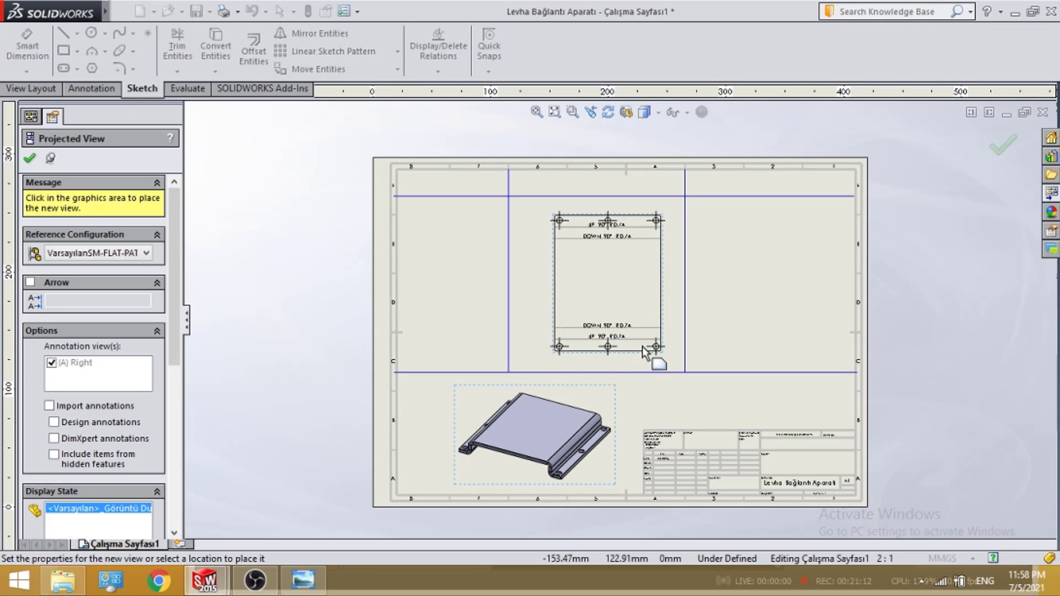
pyautogui.click(522, 283)
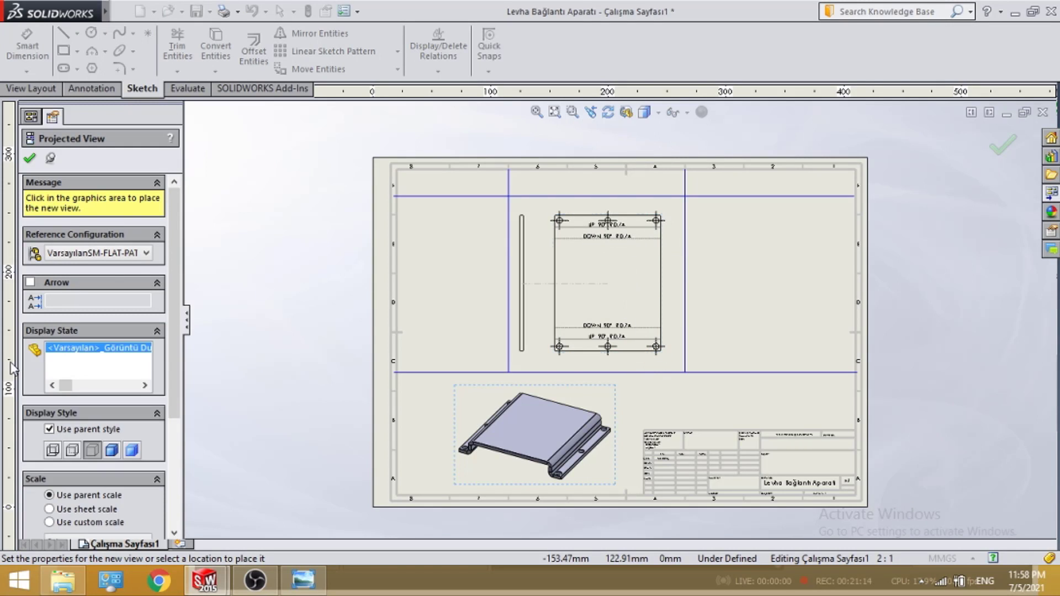
pyautogui.moveTo(172, 260); pyautogui.dragTo(148, 413)
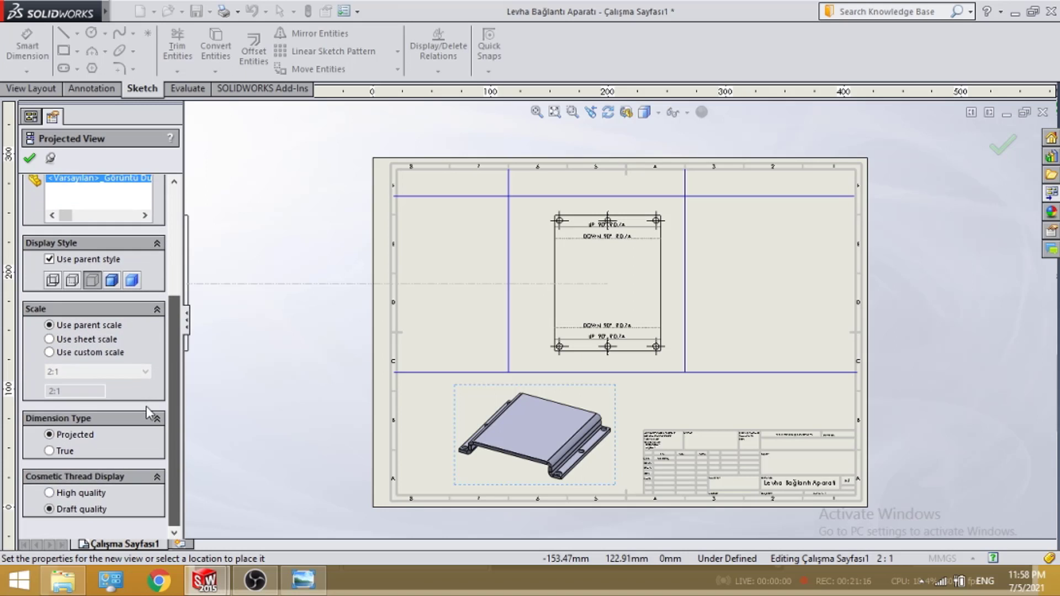
pyautogui.scroll(5, 148, 413)
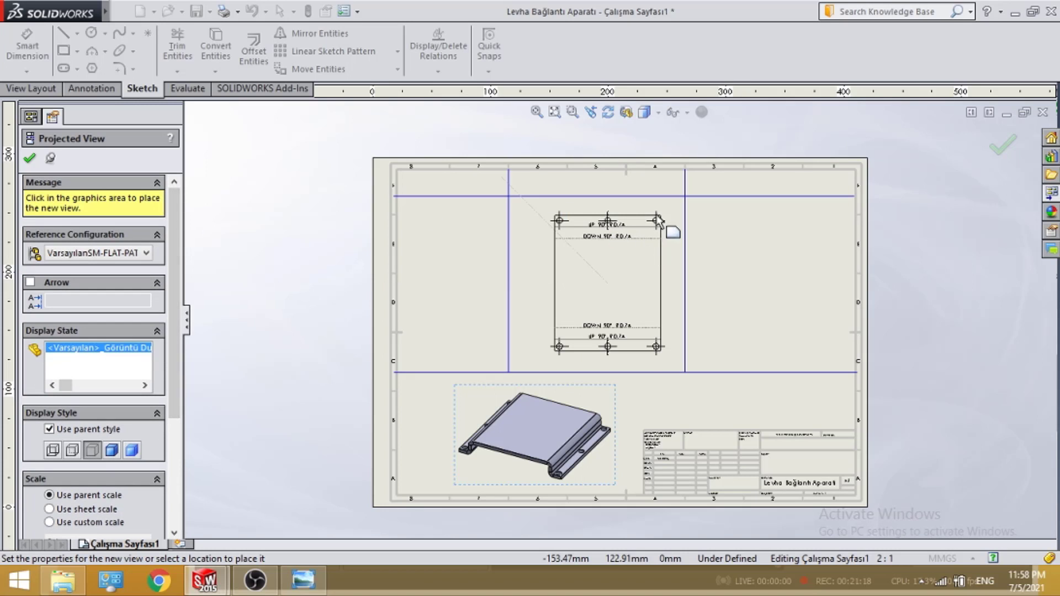
# - Change the flat pattern view's orientation to Bottom, trying the Back and Left views first
pyautogui.click(657, 259)
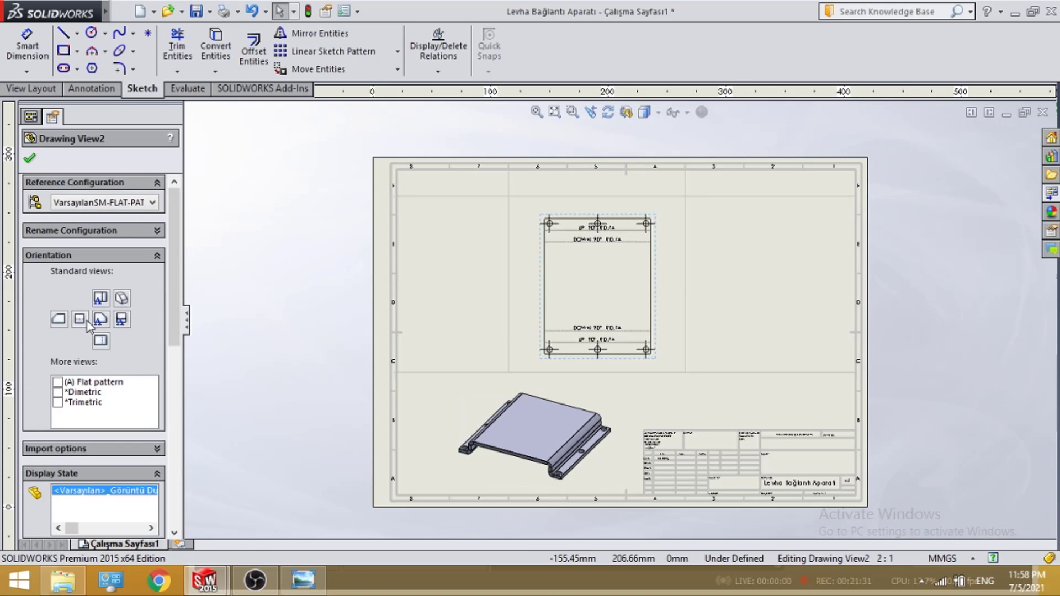
pyautogui.click(59, 319)
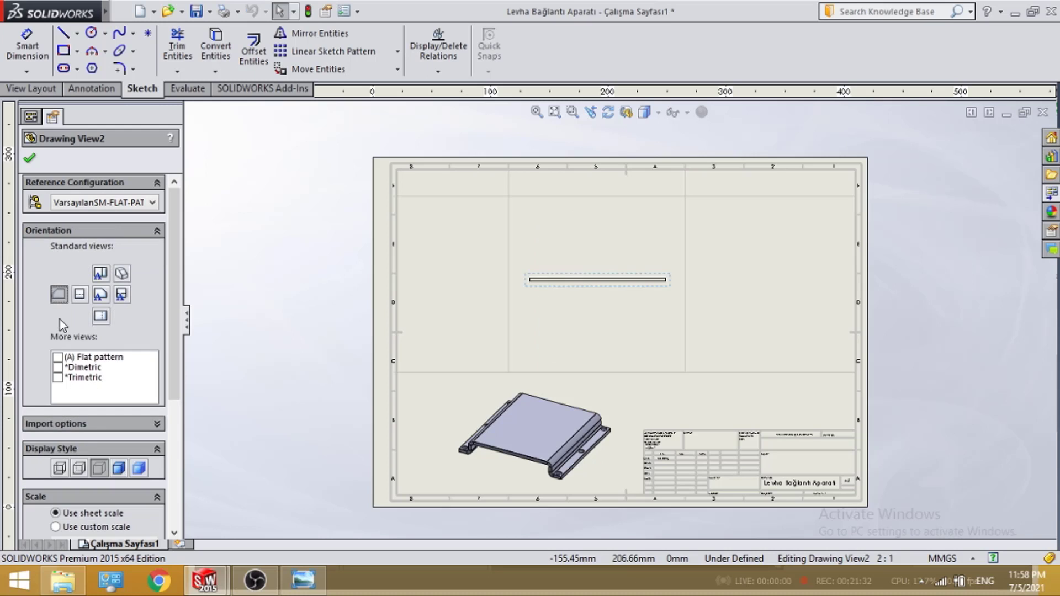
pyautogui.click(80, 295)
pyautogui.click(101, 316)
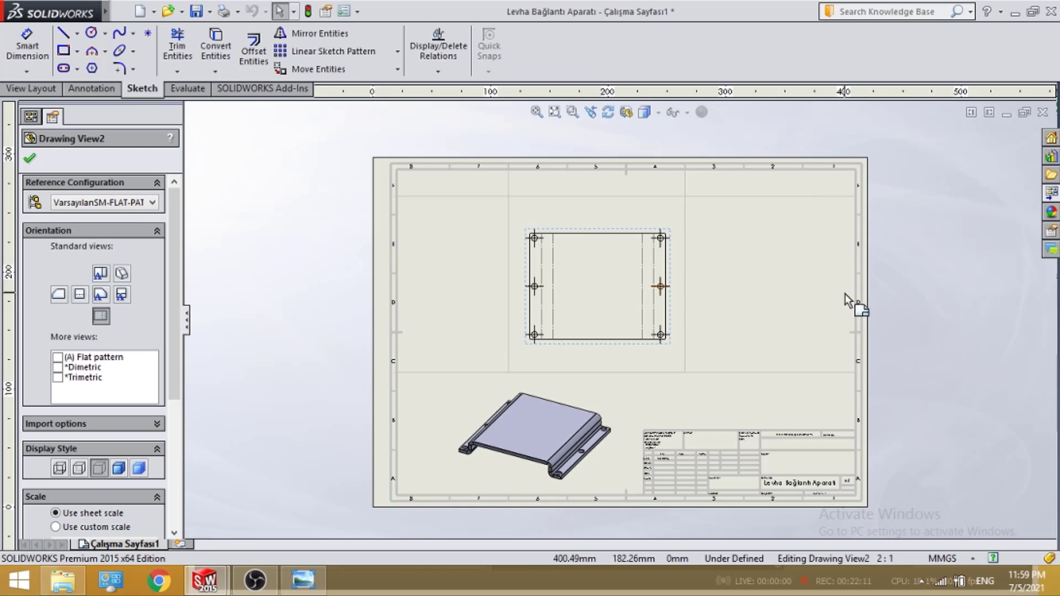
pyautogui.scroll(-1, 665, 331)
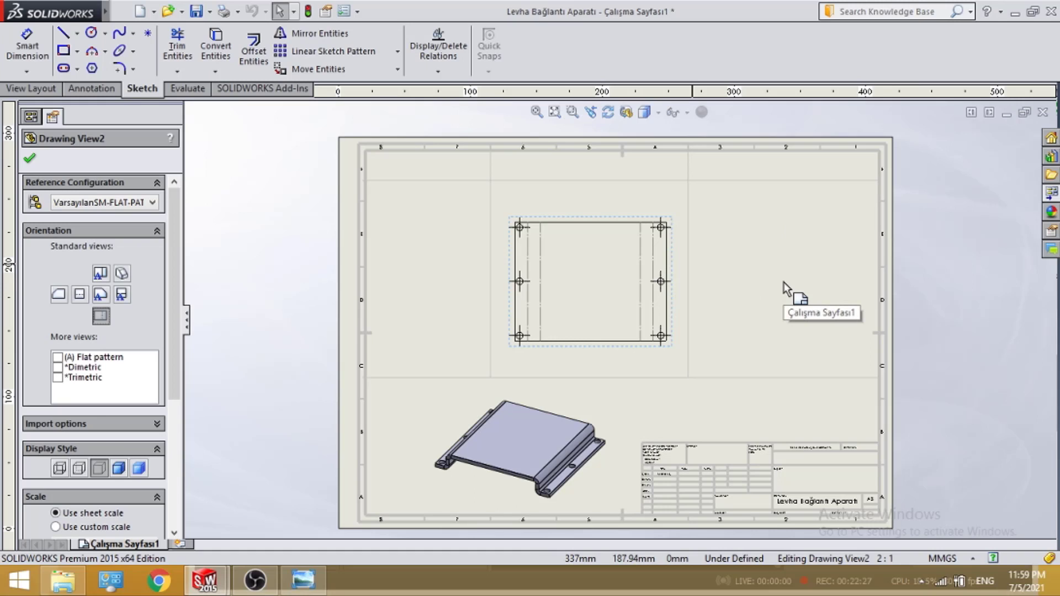
pyautogui.click(675, 349)
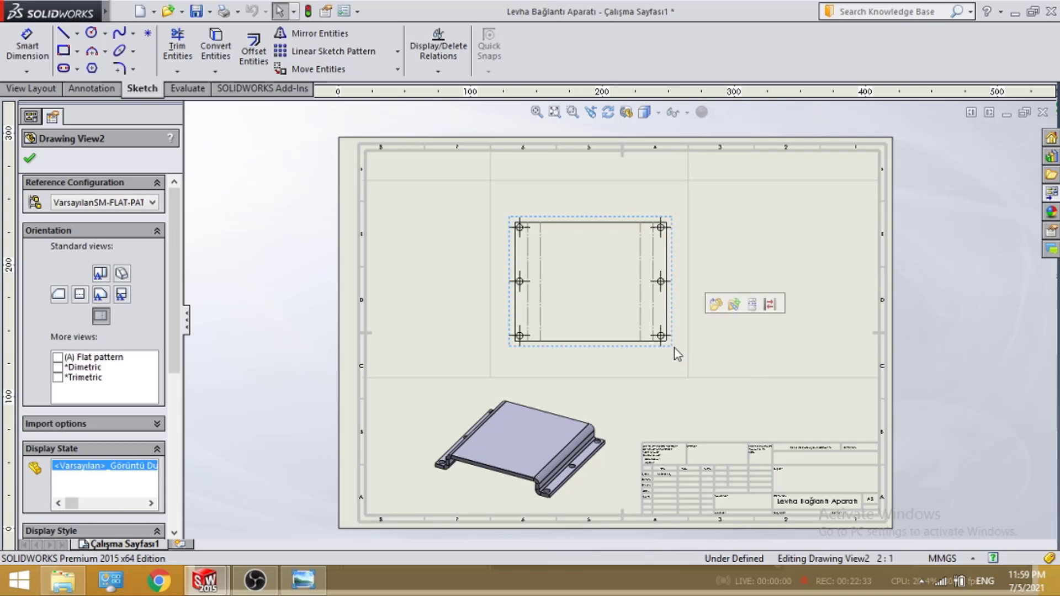
pyautogui.rightClick(674, 349)
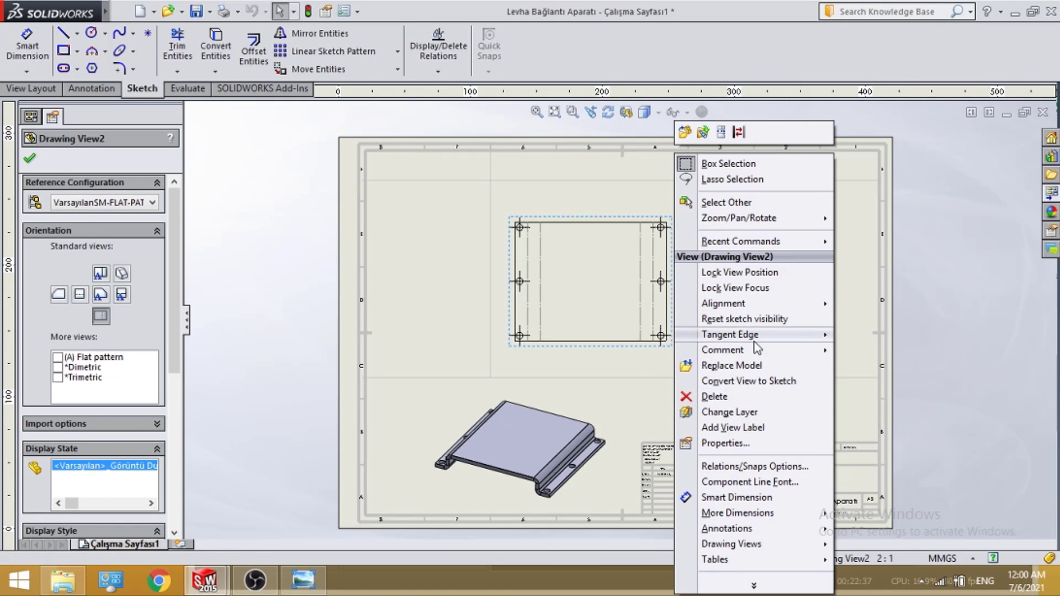
pyautogui.click(597, 371)
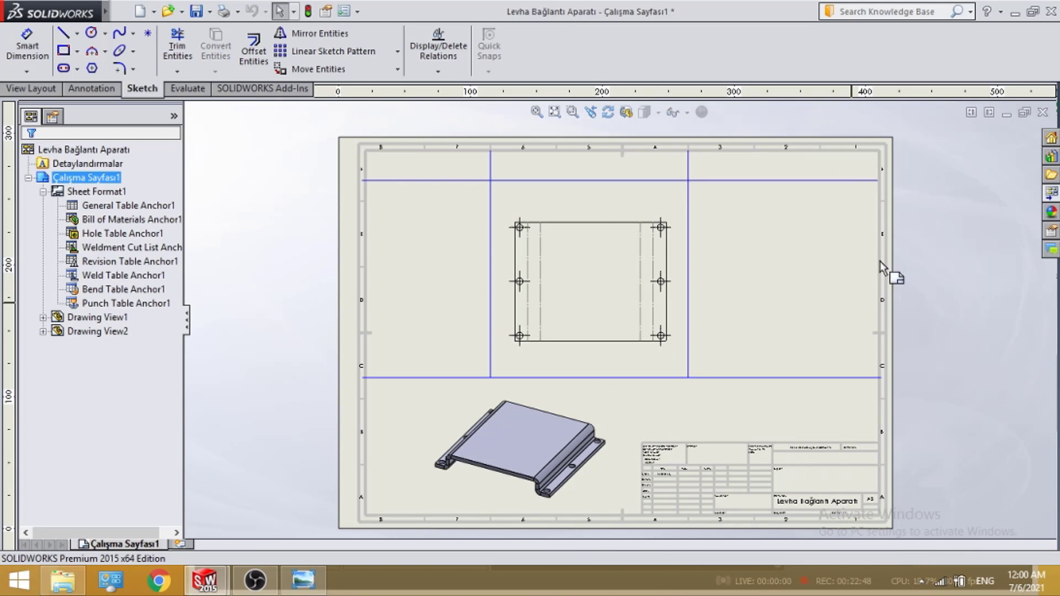
# - Place another flat pattern view of the part, in Bottom orientation, in the right-hand region of the sheet
pyautogui.click(1053, 193)
pyautogui.scroll(-2, 977, 429)
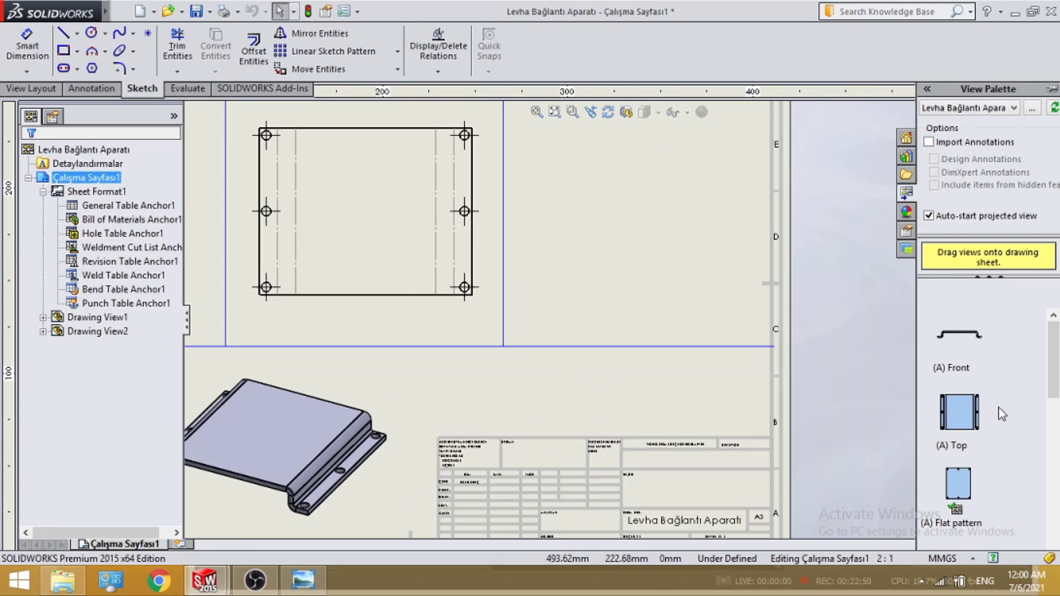
pyautogui.scroll(2, 443, 310)
pyautogui.scroll(-3, 1056, 387)
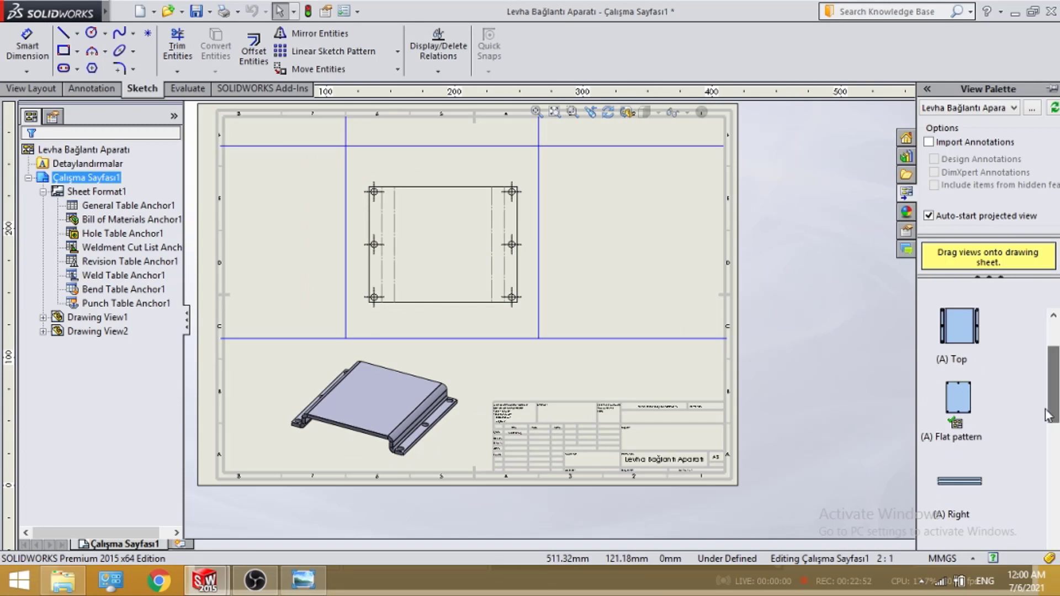
pyautogui.moveTo(959, 331)
pyautogui.mouseDown()
pyautogui.moveTo(724, 303)
pyautogui.moveTo(650, 251)
pyautogui.moveTo(630, 264)
pyautogui.mouseUp()
pyautogui.scroll(2, 643, 317)
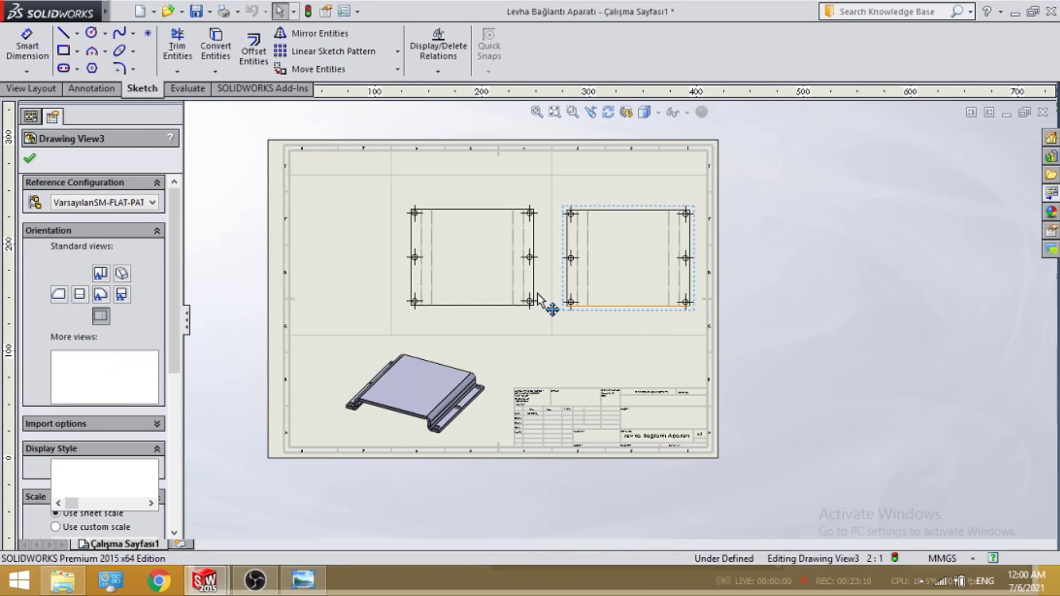
pyautogui.scroll(1, 449, 273)
pyautogui.scroll(-2, 394, 258)
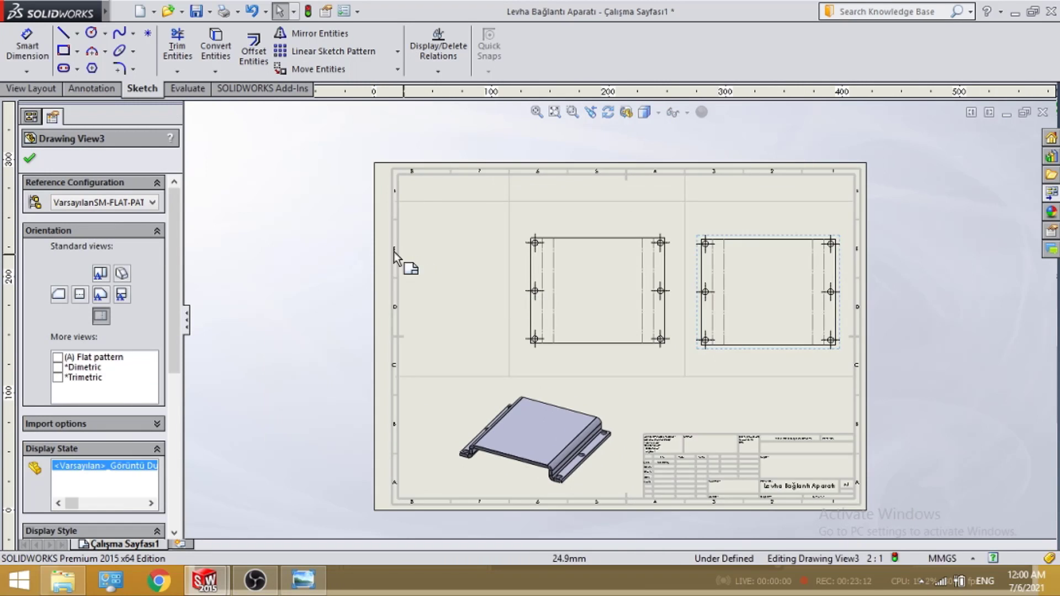
pyautogui.click(30, 158)
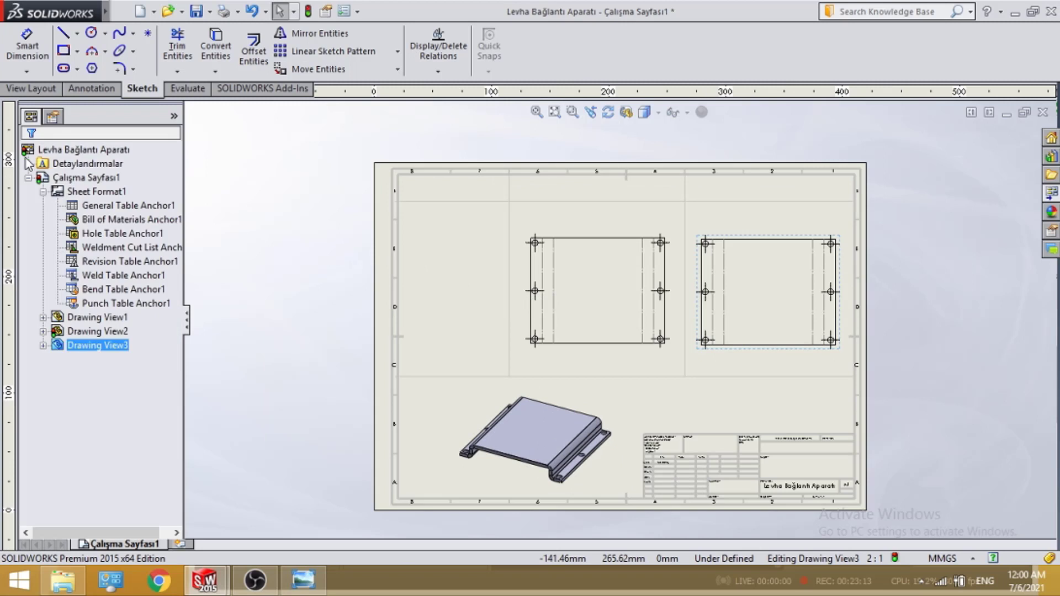
# - Sketch a narrow upright rectangle from lines, about 48 mm high and 8 mm wide, in the empty left-hand region of the sheet
pyautogui.click(833, 363)
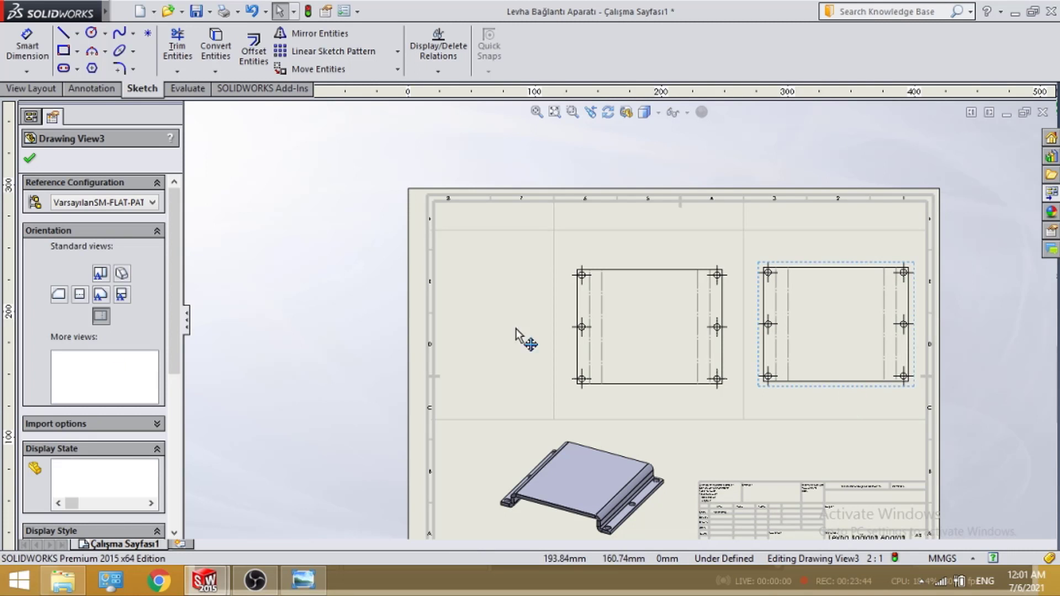
pyautogui.click(63, 33)
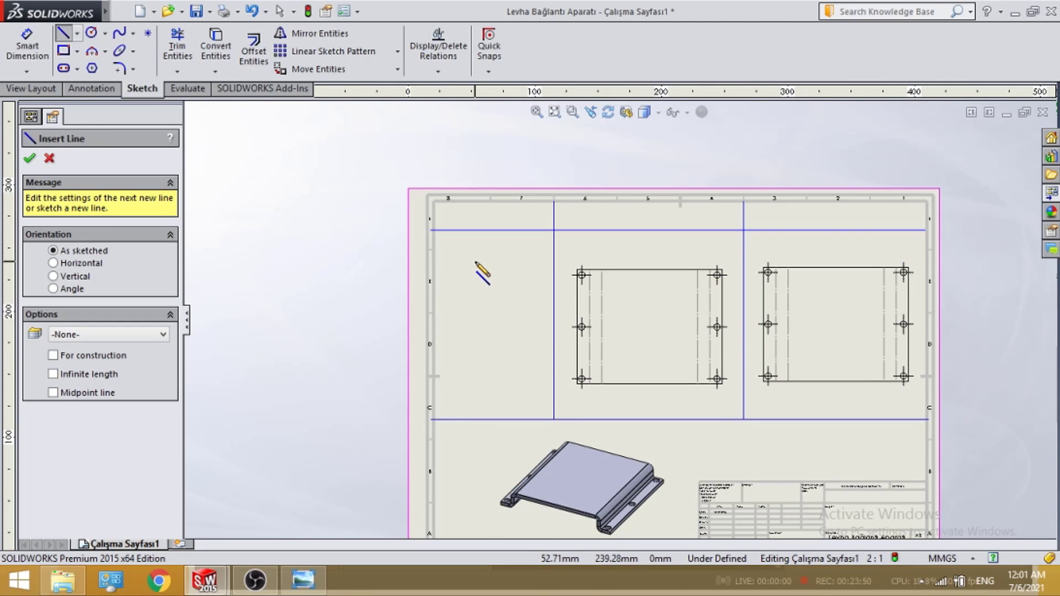
pyautogui.click(475, 262)
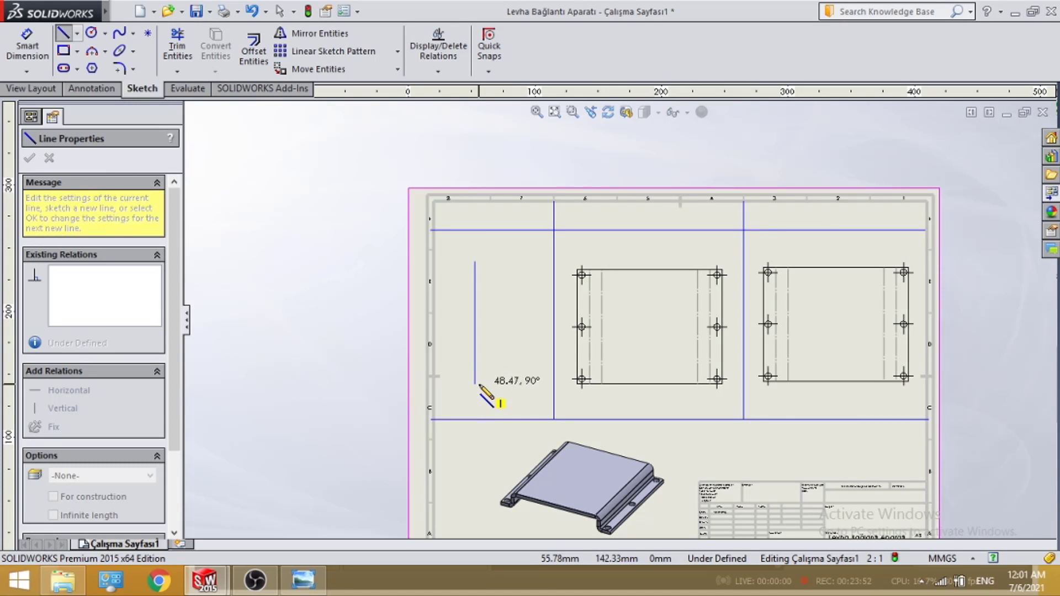
pyautogui.click(474, 383)
pyautogui.click(495, 383)
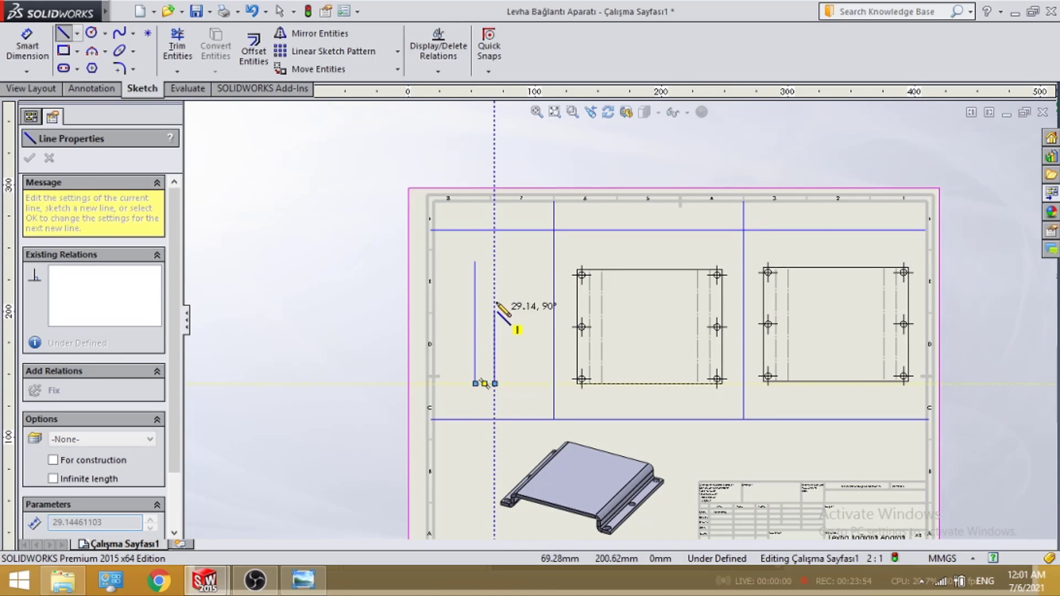
pyautogui.click(495, 260)
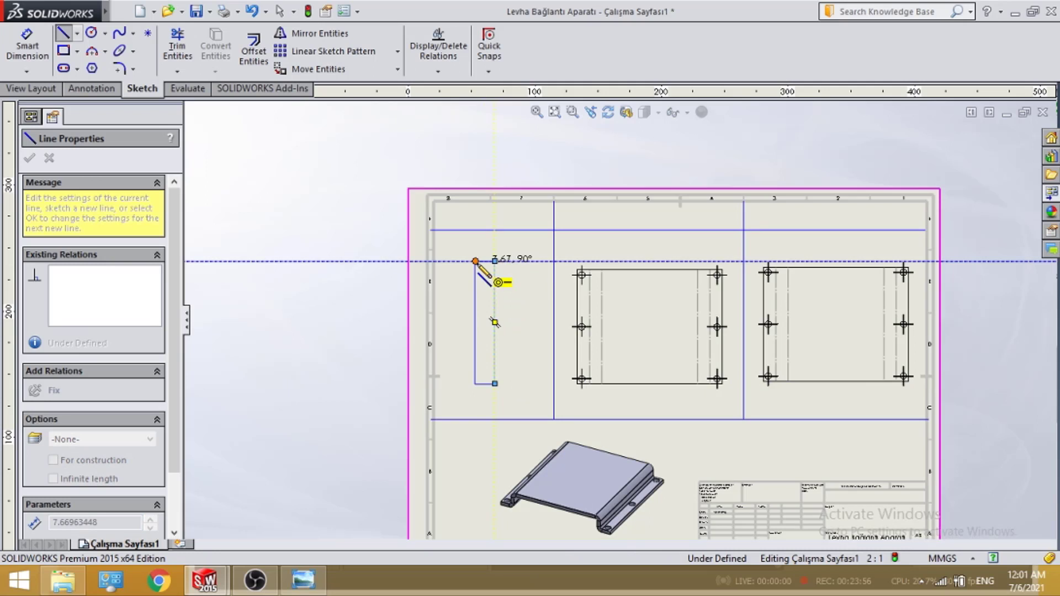
pyautogui.click(476, 261)
pyautogui.scroll(2, 476, 262)
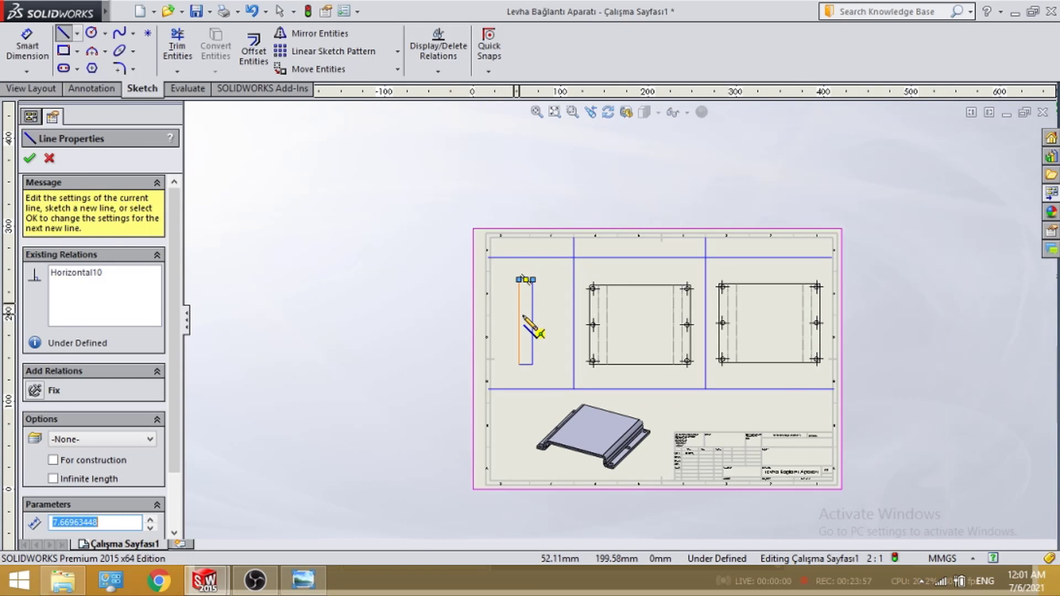
pyautogui.press('Escape')
# - Assign all four lines of the narrow rectangle to the FORMAT layer
pyautogui.scroll(-3, 527, 326)
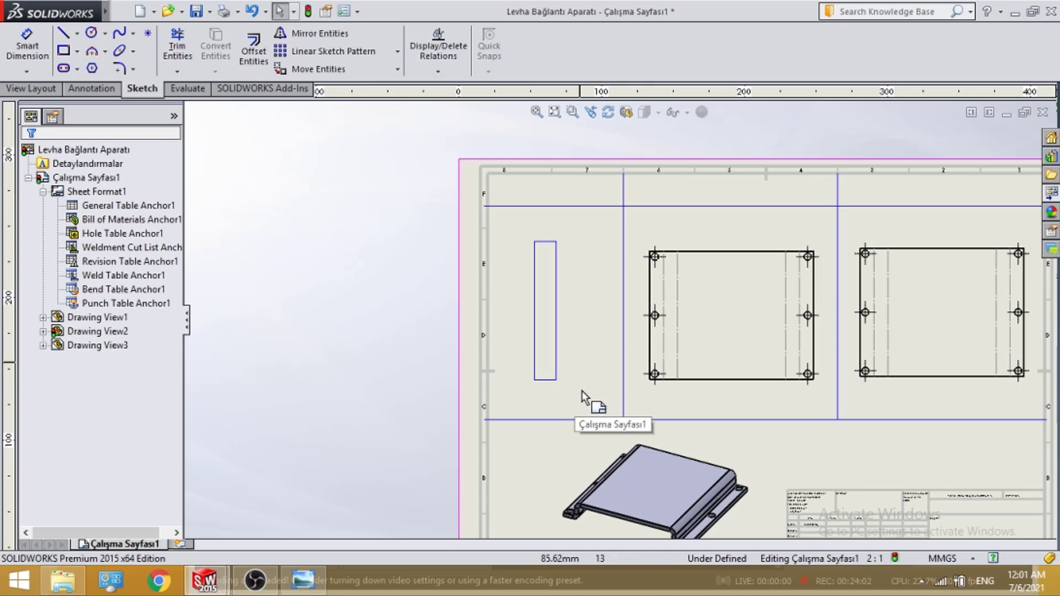
pyautogui.moveTo(588, 390); pyautogui.dragTo(521, 227)
pyautogui.scroll(-3, 173, 363)
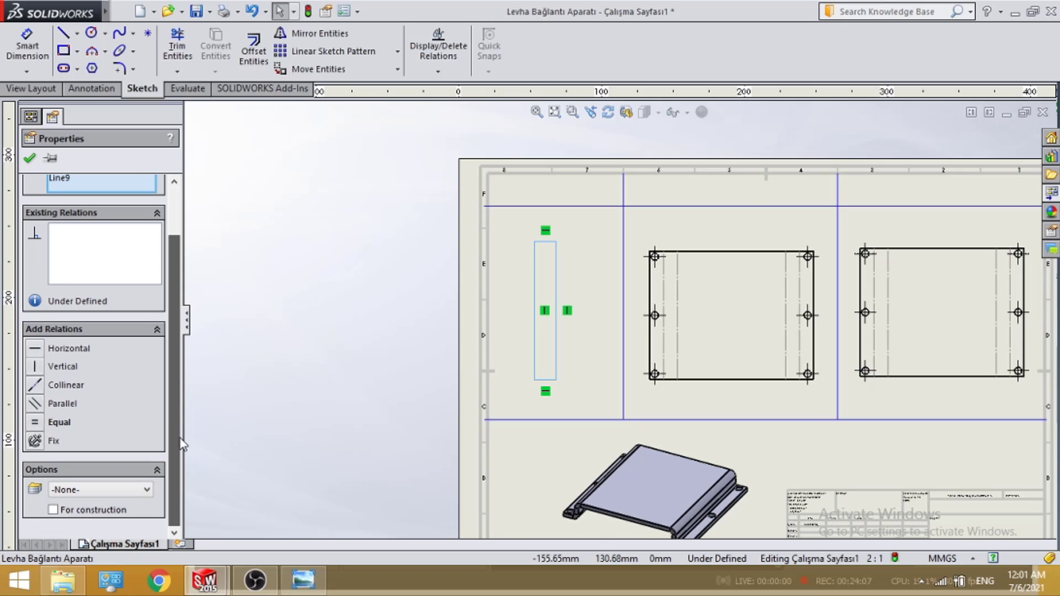
pyautogui.click(132, 490)
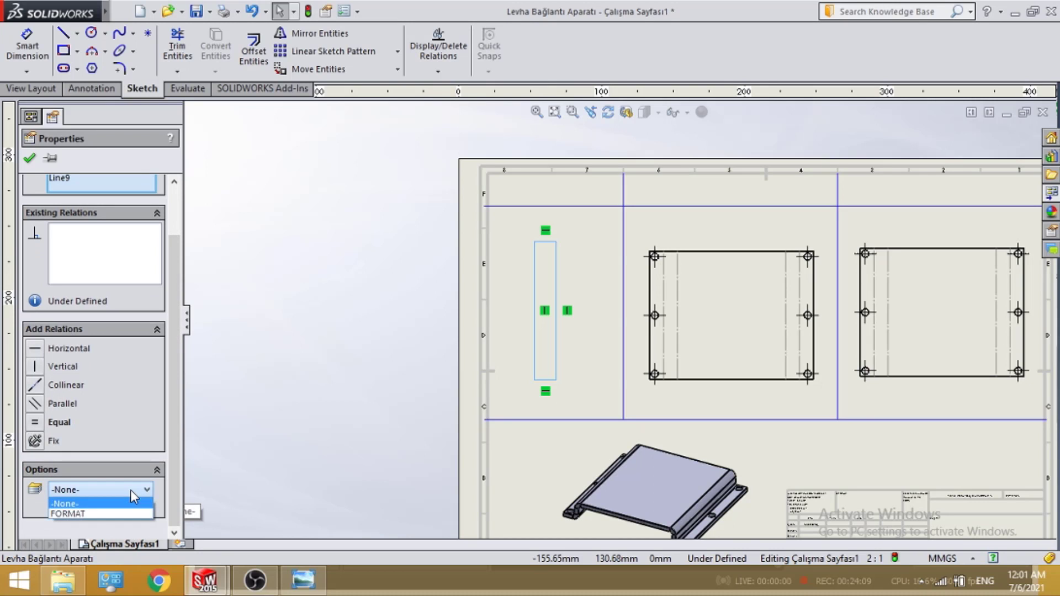
pyautogui.click(101, 514)
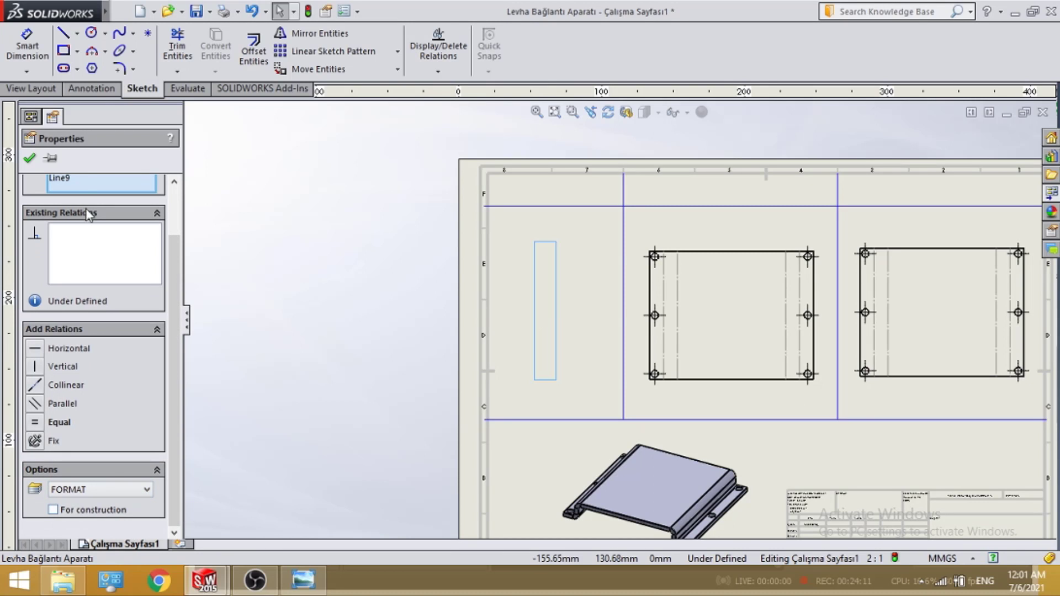
pyautogui.click(30, 159)
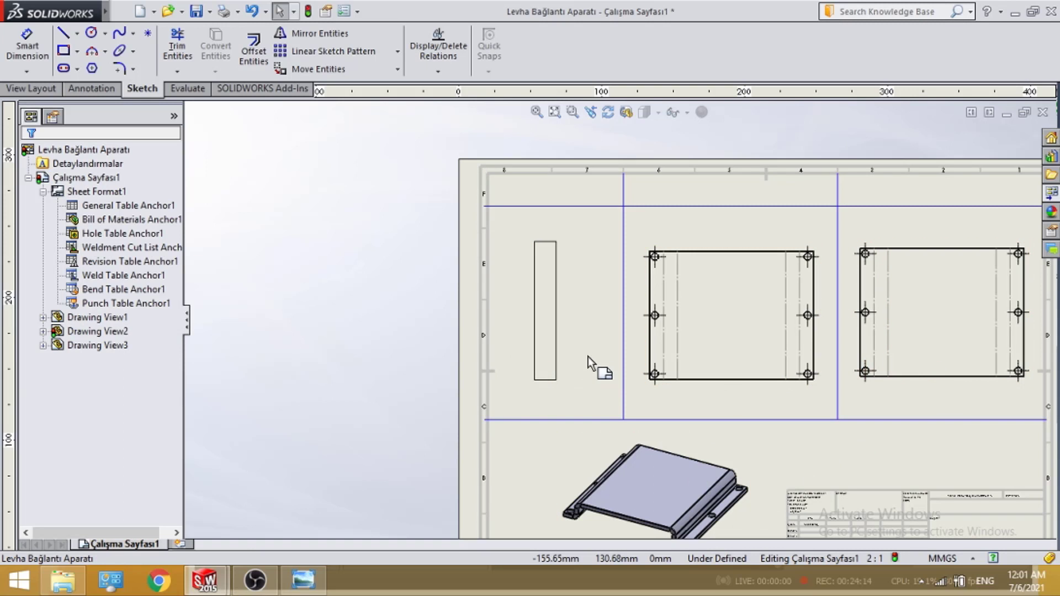
# - Dimension the height of the narrow rectangle with Smart Dimension, placing the dimension to its right
pyautogui.scroll(2, 578, 354)
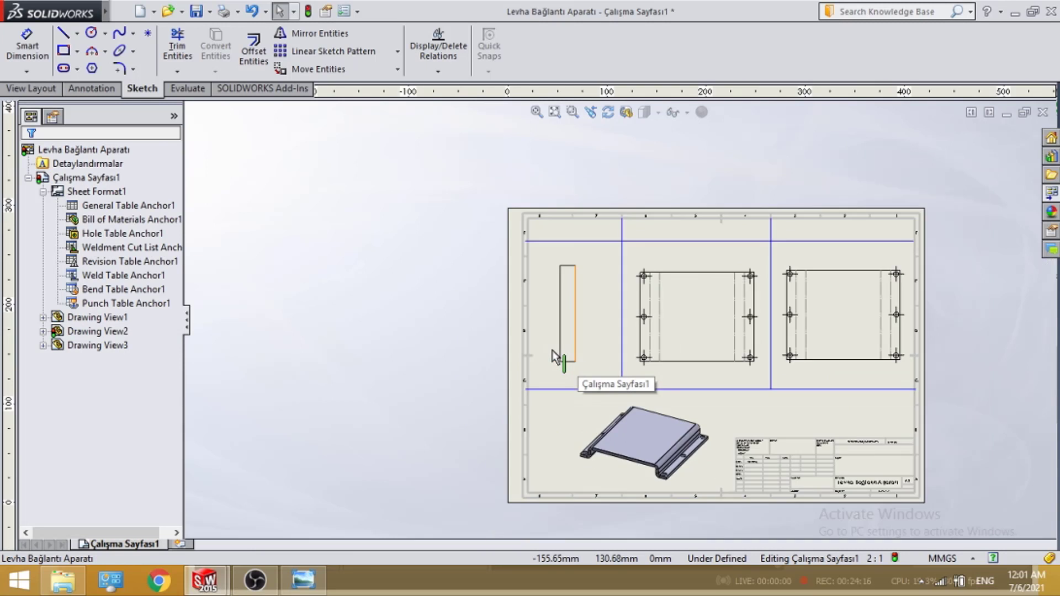
pyautogui.scroll(-3, 552, 353)
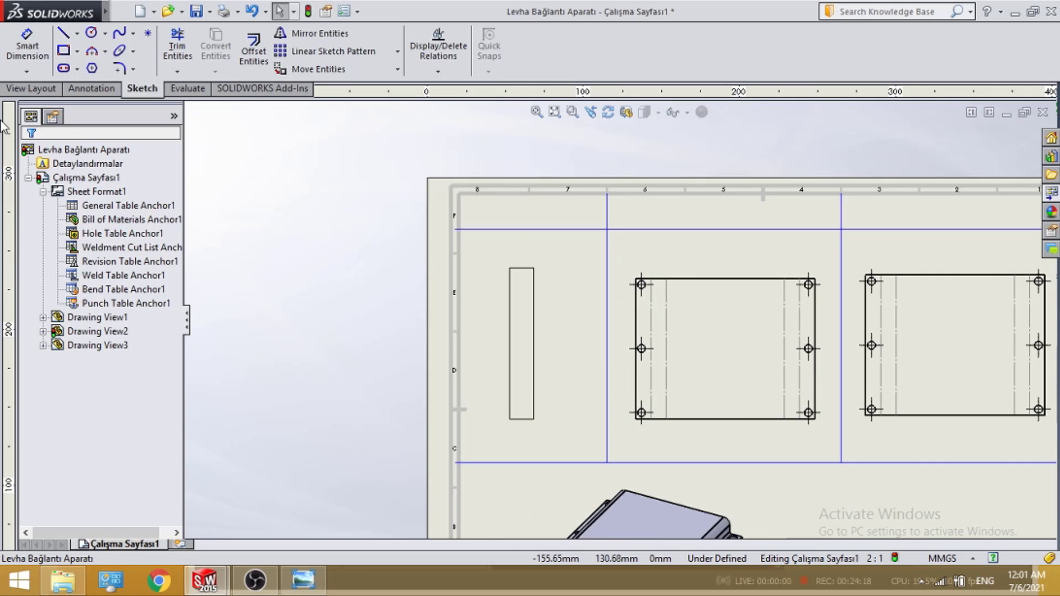
pyautogui.click(26, 55)
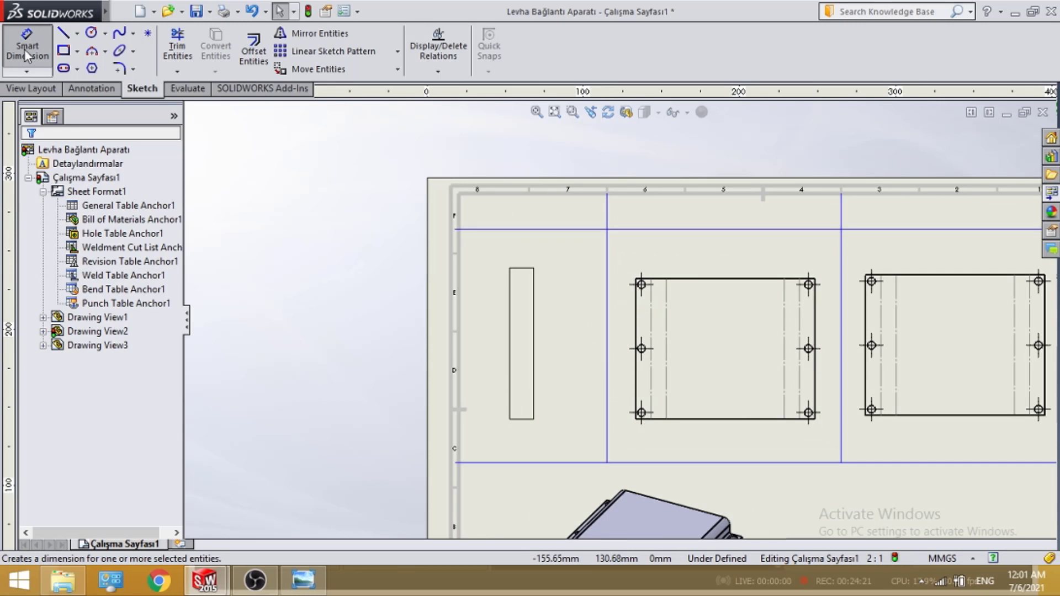
pyautogui.click(531, 368)
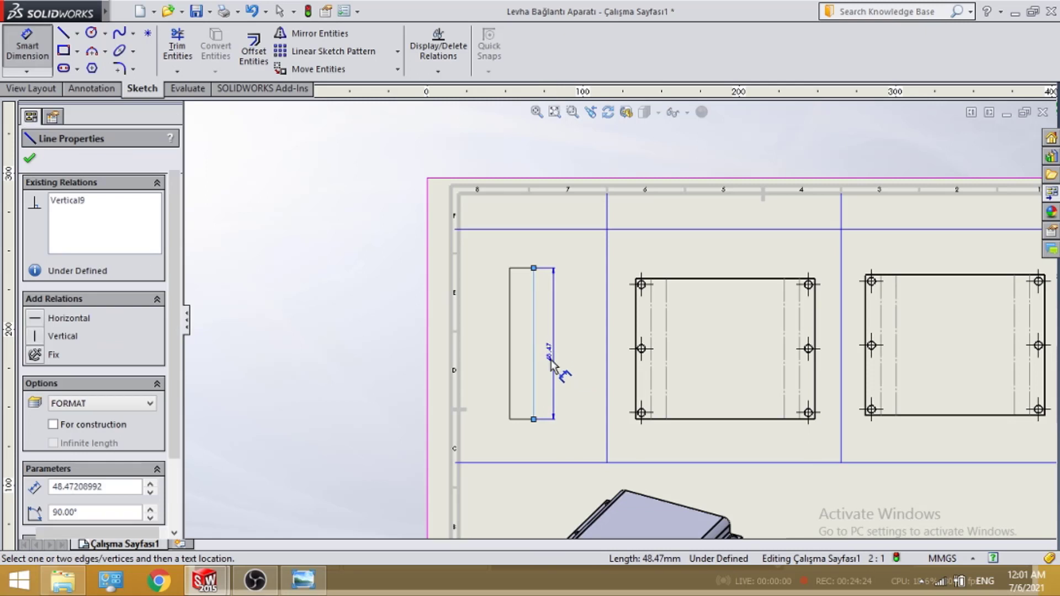
pyautogui.click(551, 362)
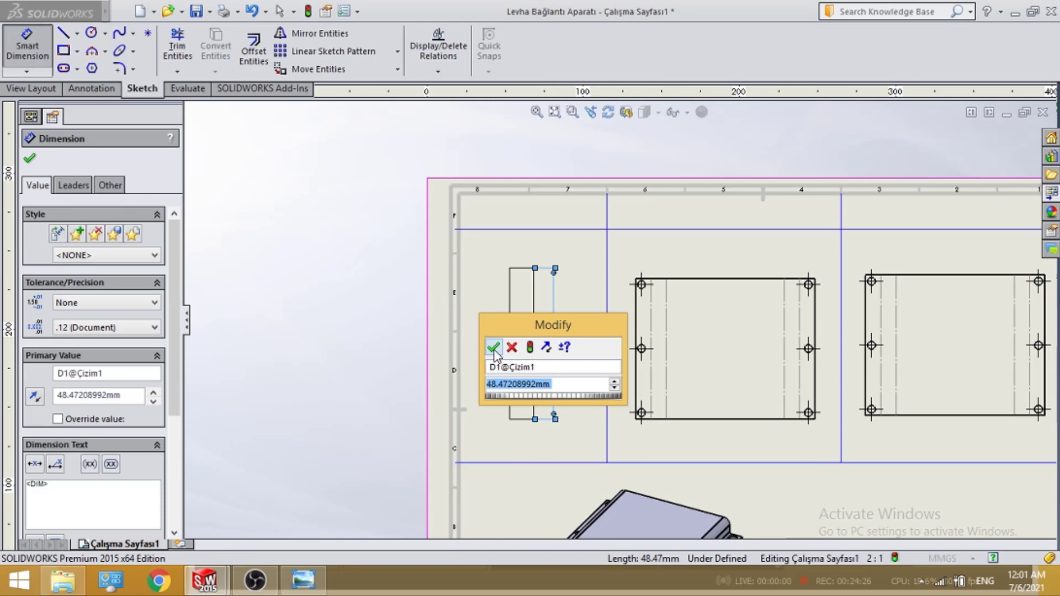
pyautogui.click(493, 347)
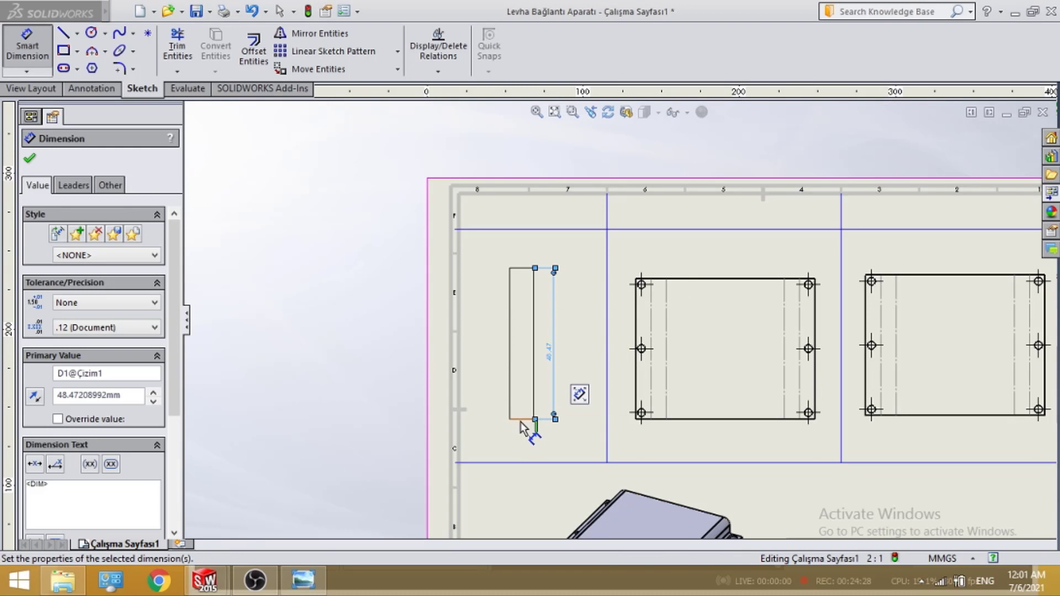
# - Dimension the narrow rectangle's width below its bottom edge and set it to 5 mm
pyautogui.click(520, 420)
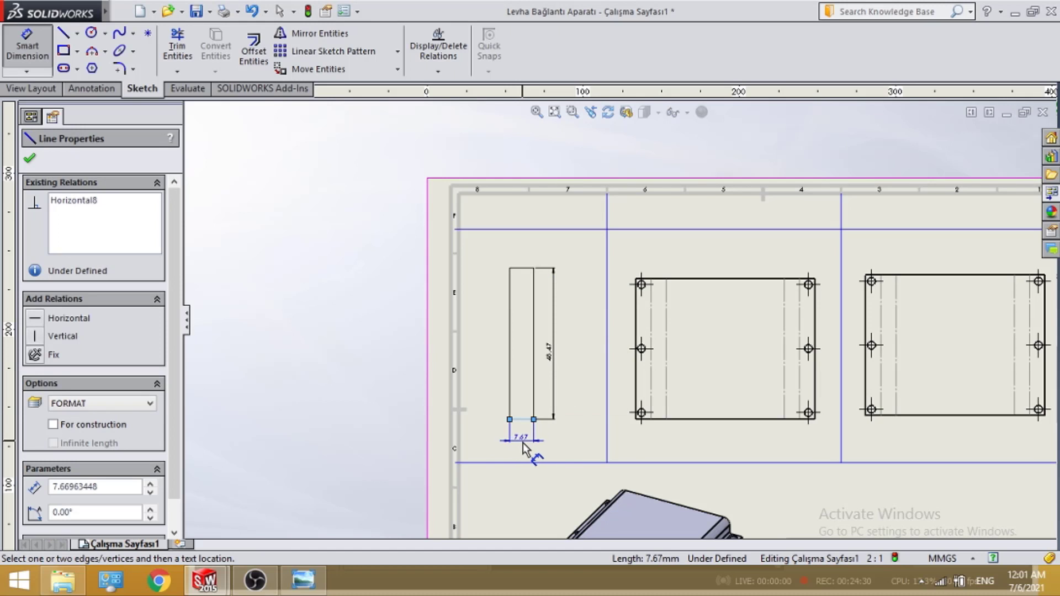
pyautogui.click(524, 448)
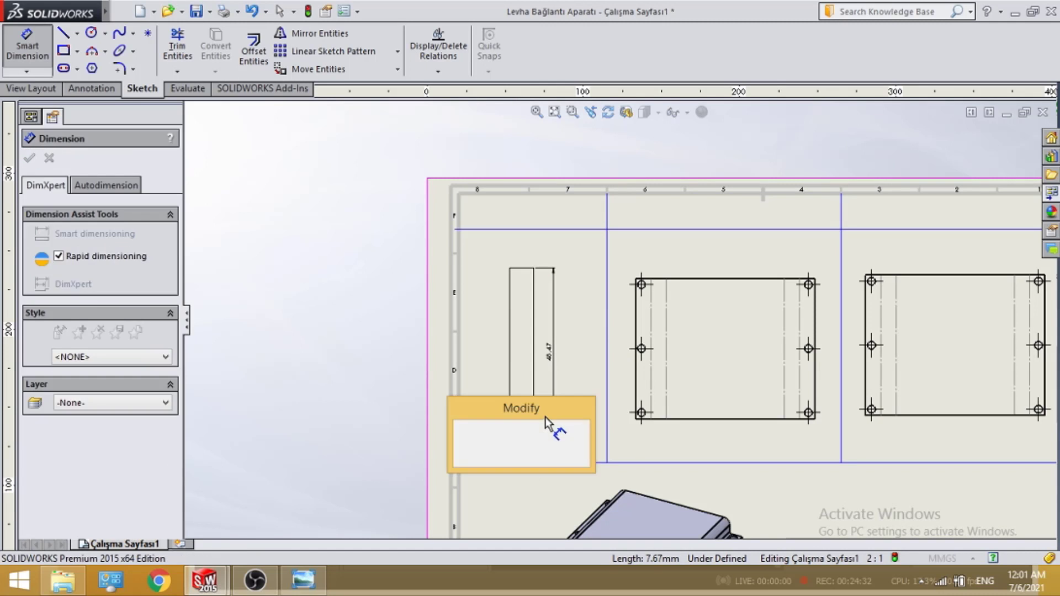
pyautogui.click(462, 439)
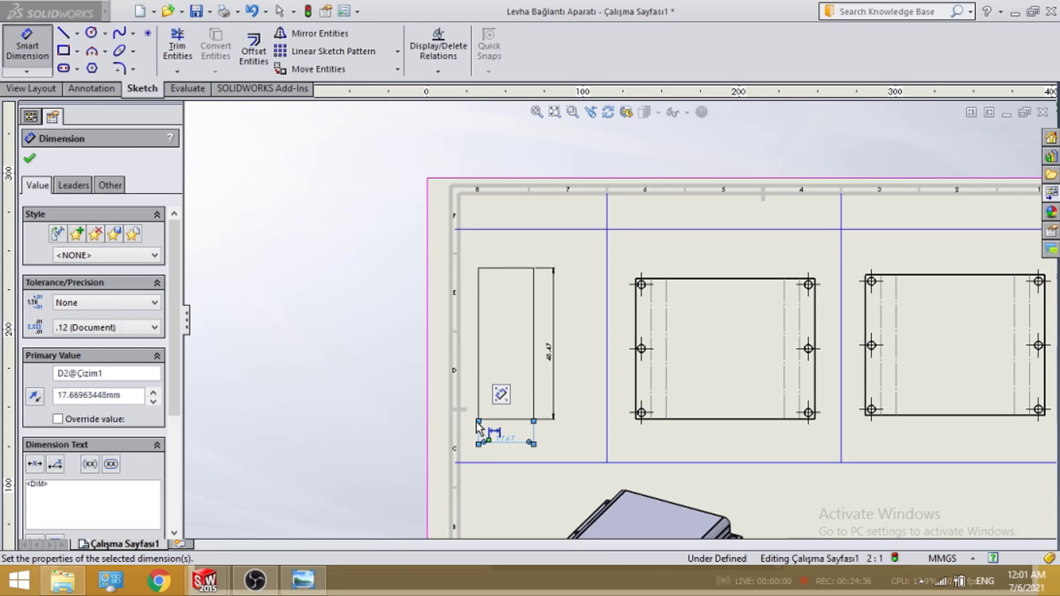
pyautogui.click(503, 437)
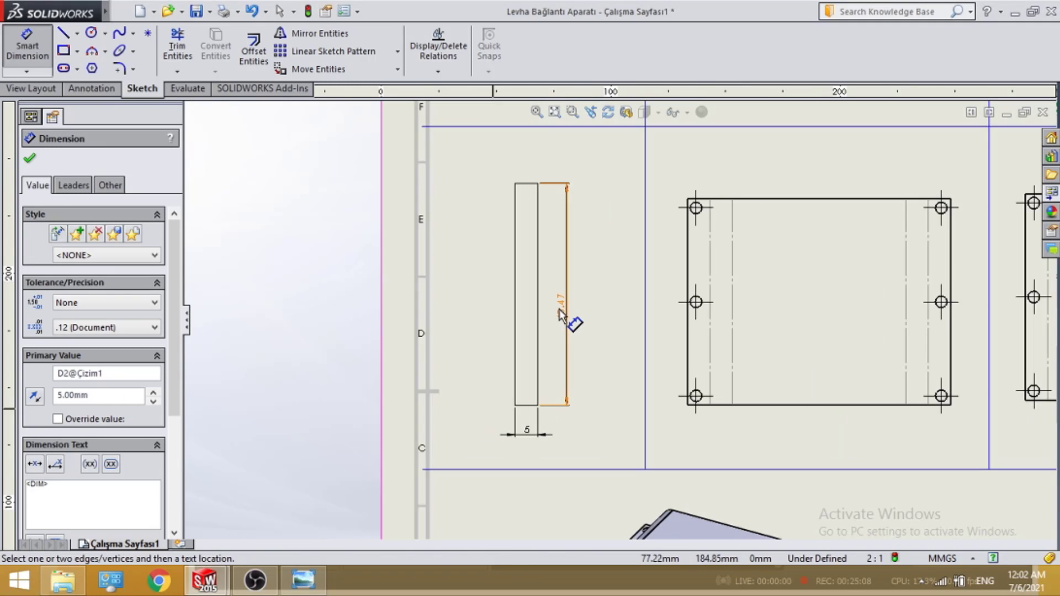
# - Replace the displayed text of the rectangle's height dimension with 45
pyautogui.click(563, 318)
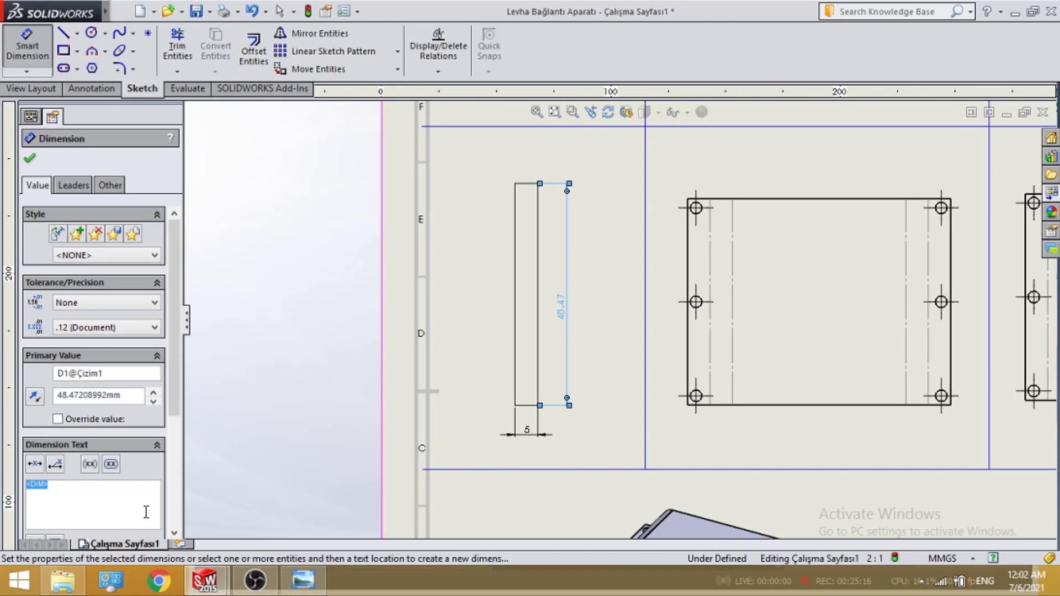
pyautogui.press('Delete')
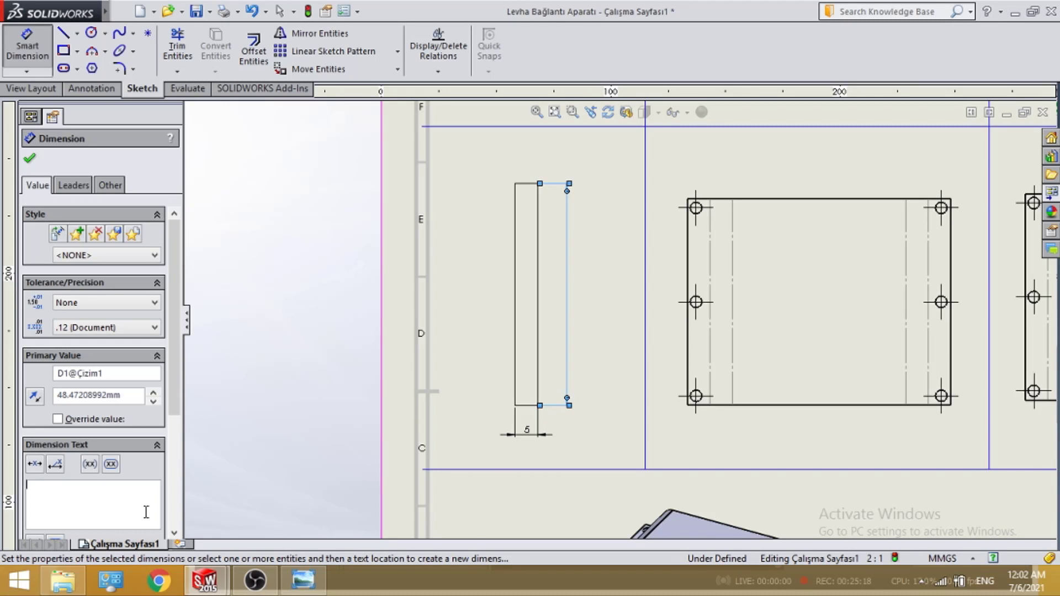
pyautogui.click(29, 158)
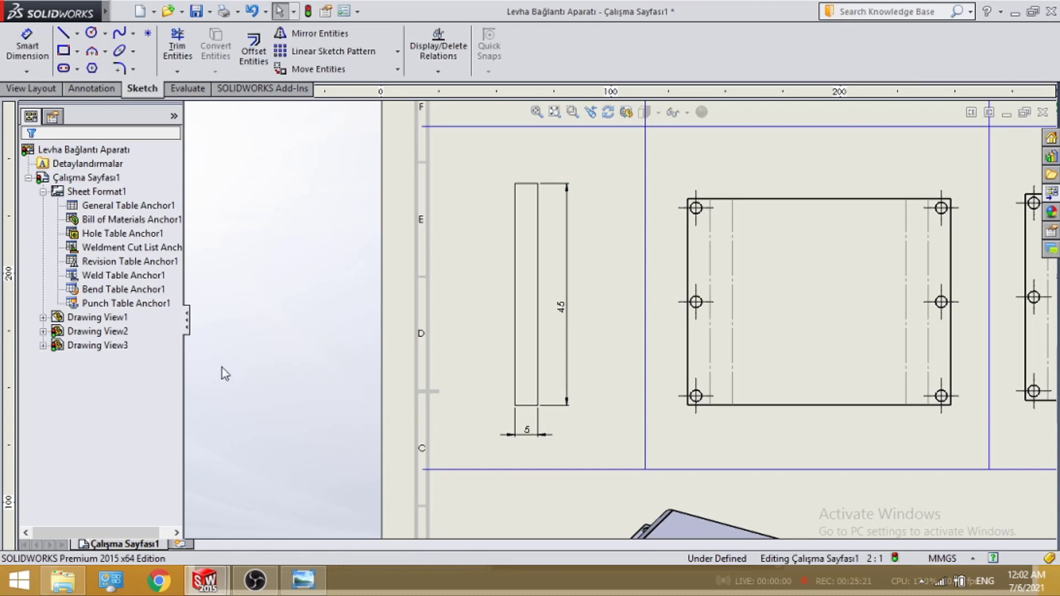
# - Replace the displayed text of the rectangle's width dimension with 1.5
pyautogui.click(506, 436)
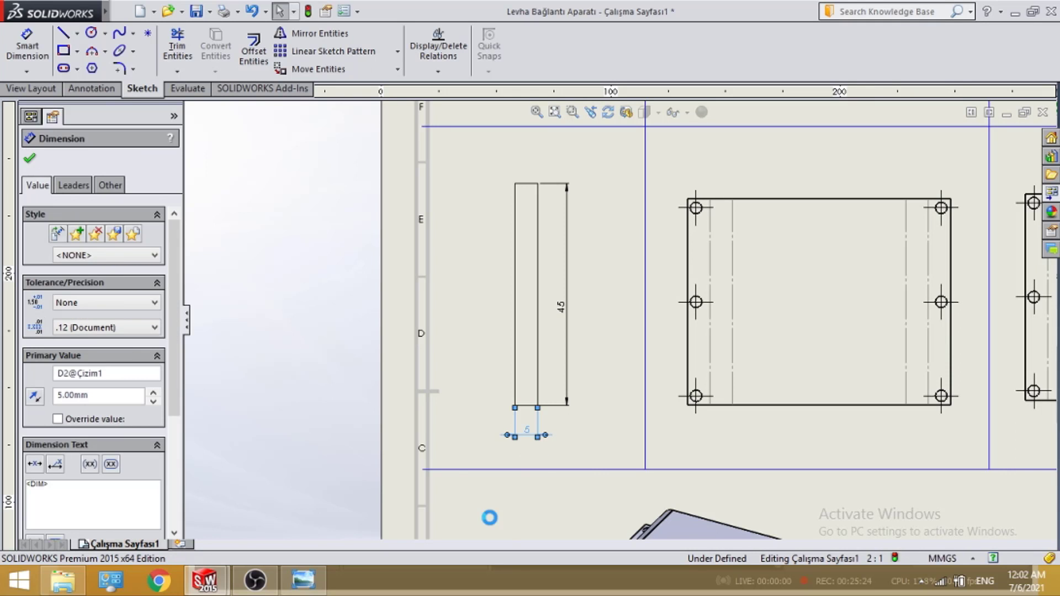
pyautogui.press('Return')
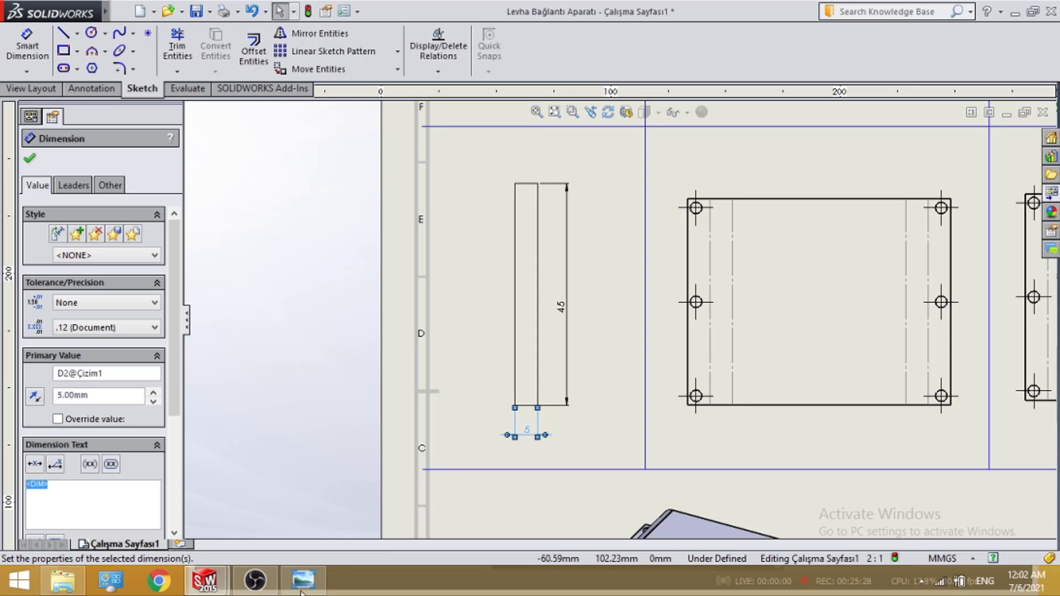
pyautogui.write('1.5')
pyautogui.click(407, 449)
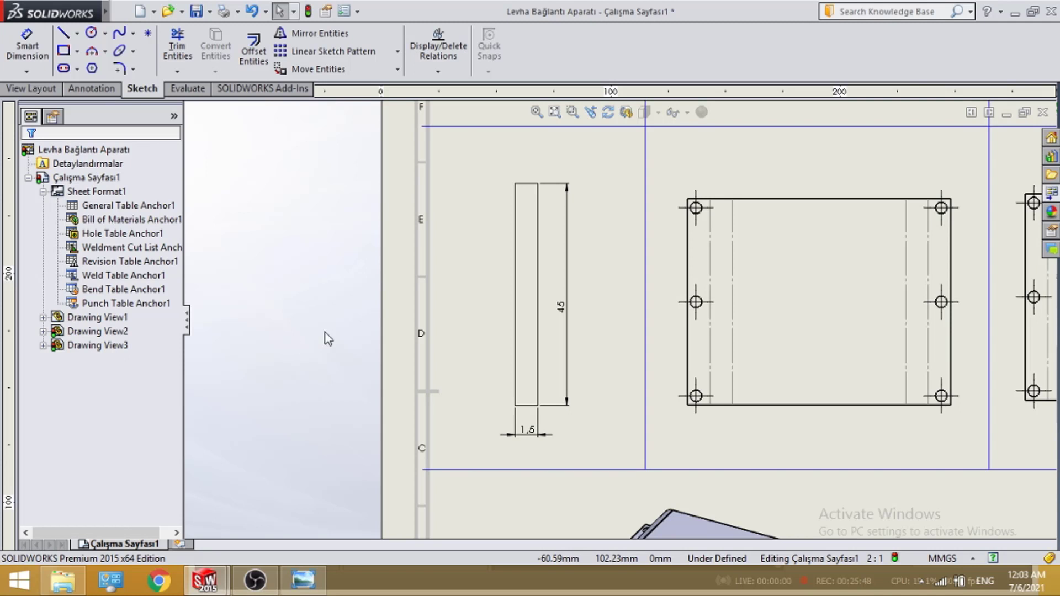
# - Attach datum feature A to the upper end of the rectangle's height dimension and datum feature B to its width dimension
pyautogui.scroll(3, 611, 366)
pyautogui.scroll(-3, 575, 208)
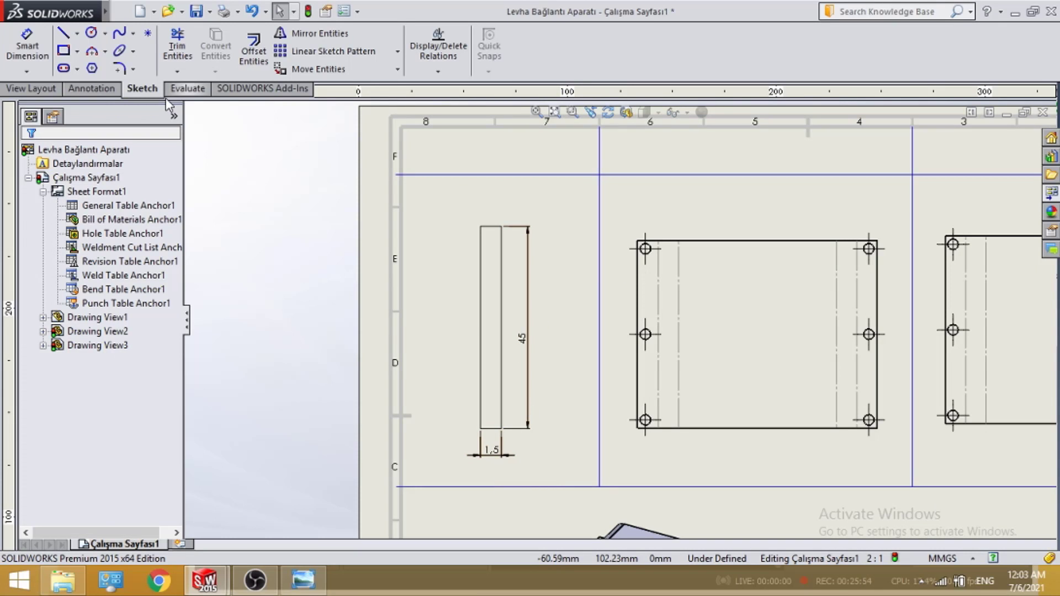
pyautogui.click(100, 90)
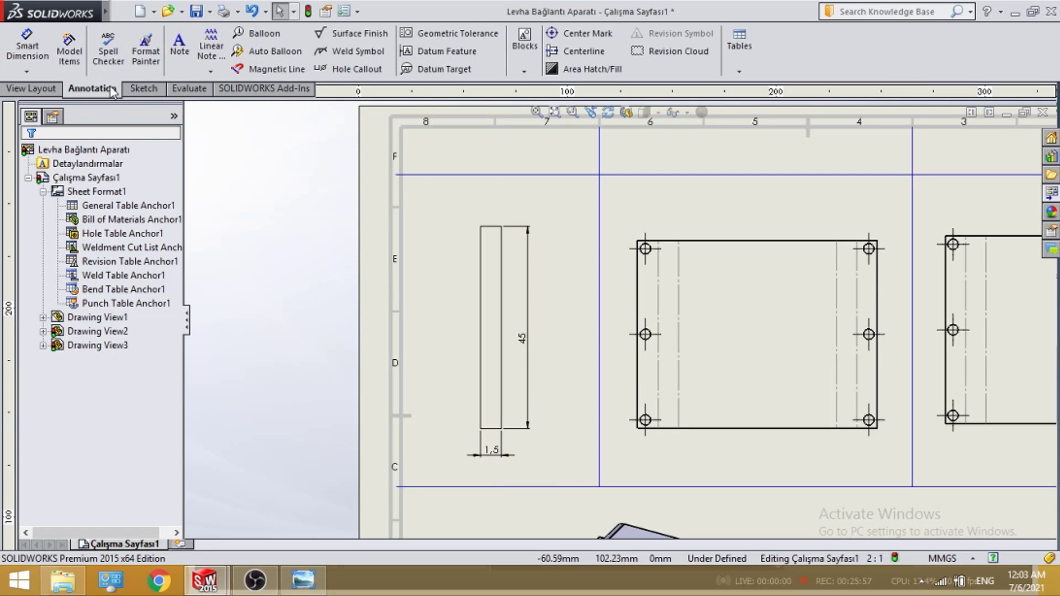
pyautogui.click(482, 60)
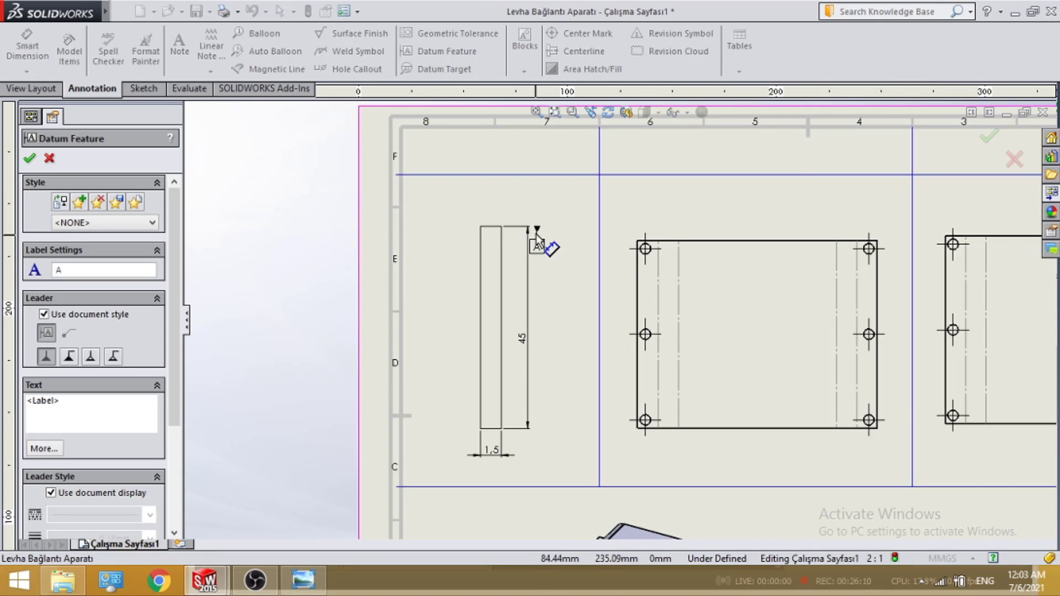
pyautogui.click(527, 222)
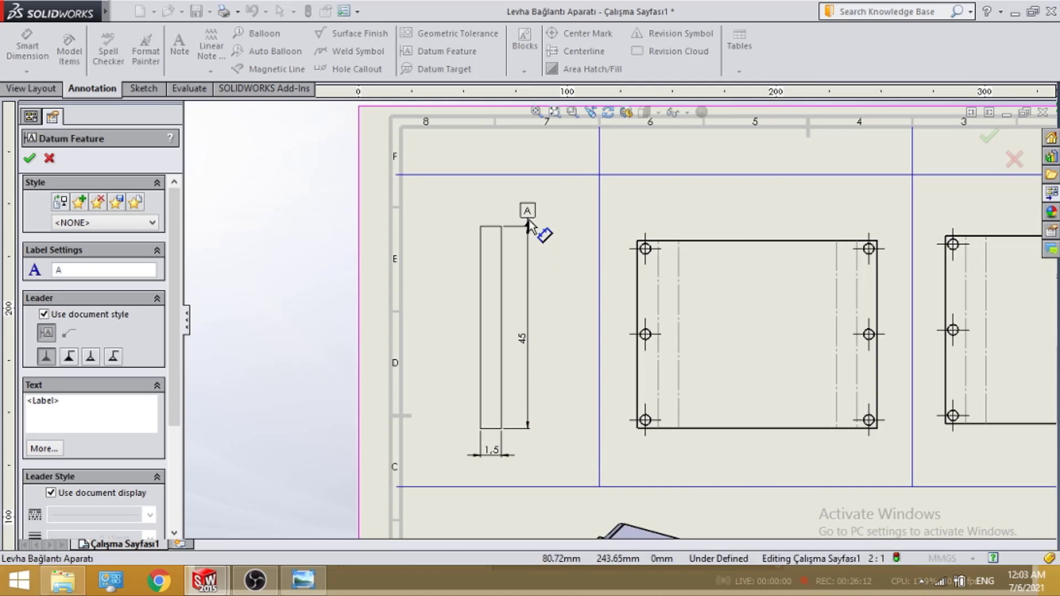
pyautogui.click(501, 456)
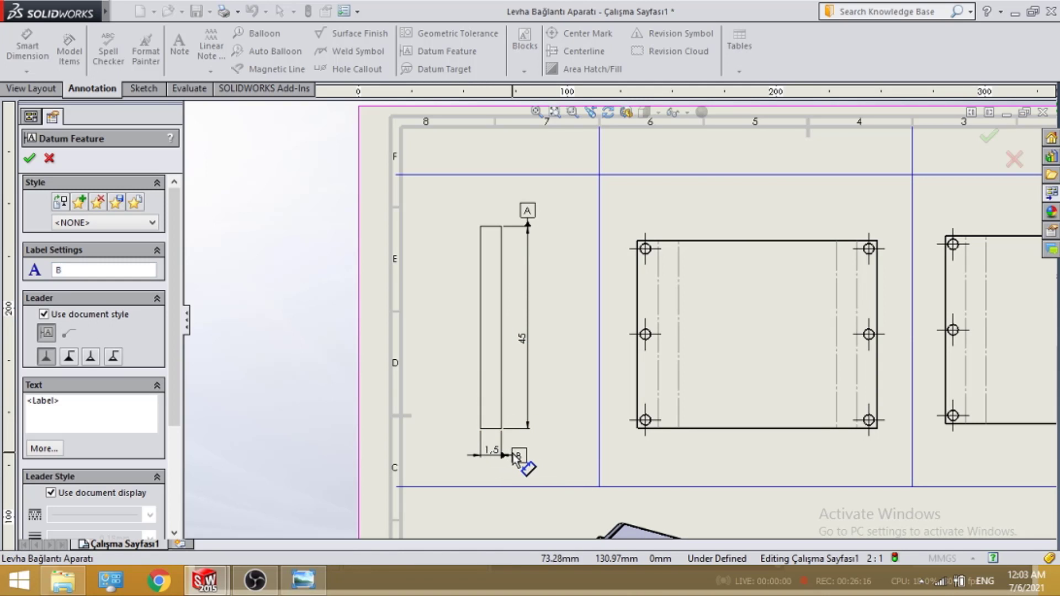
pyautogui.click(519, 458)
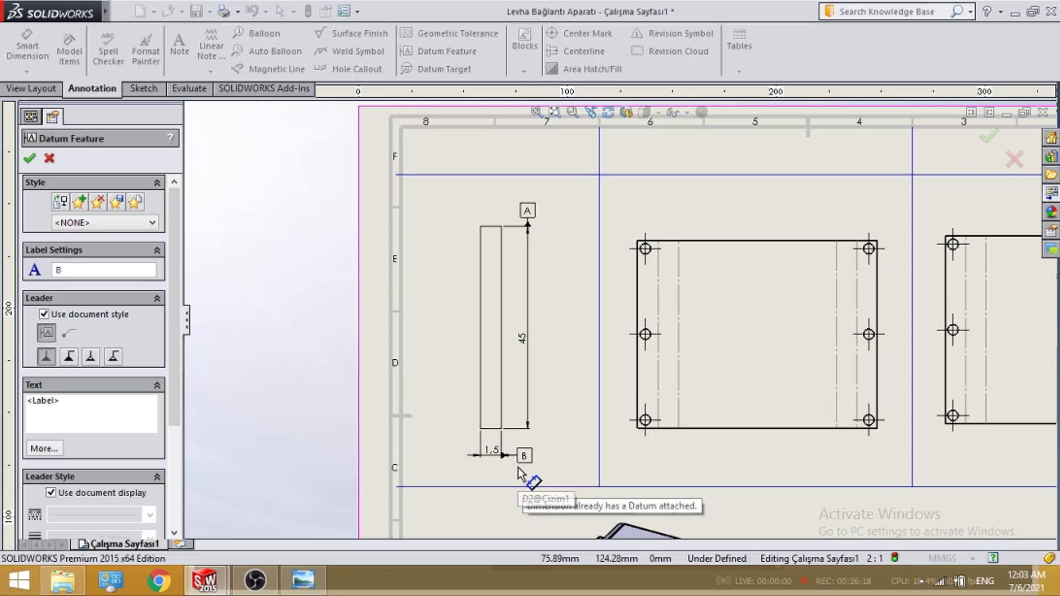
pyautogui.scroll(3, 556, 473)
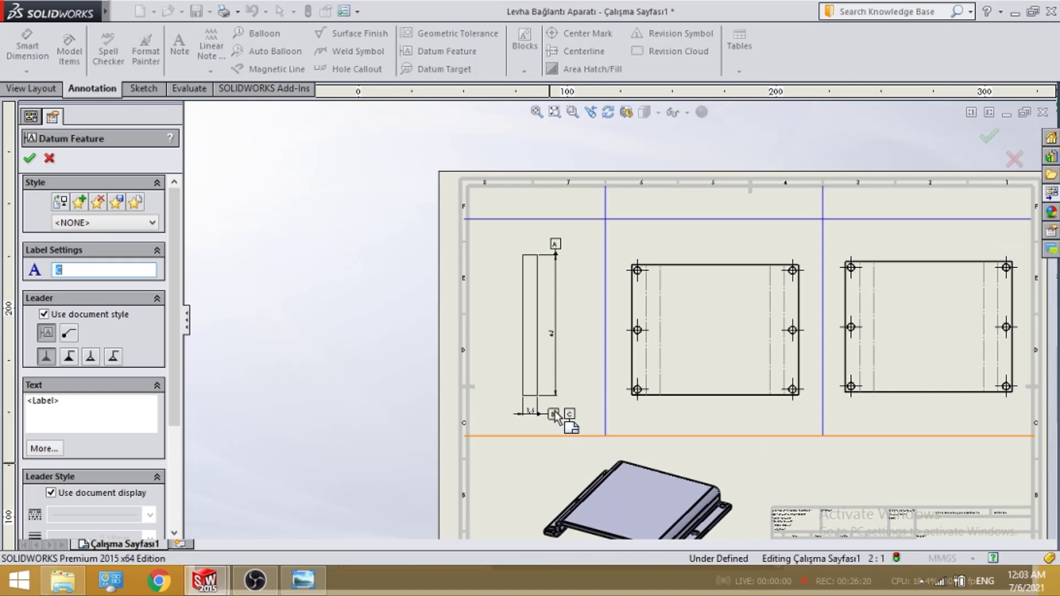
pyautogui.scroll(-2, 563, 422)
pyautogui.scroll(-2, 628, 276)
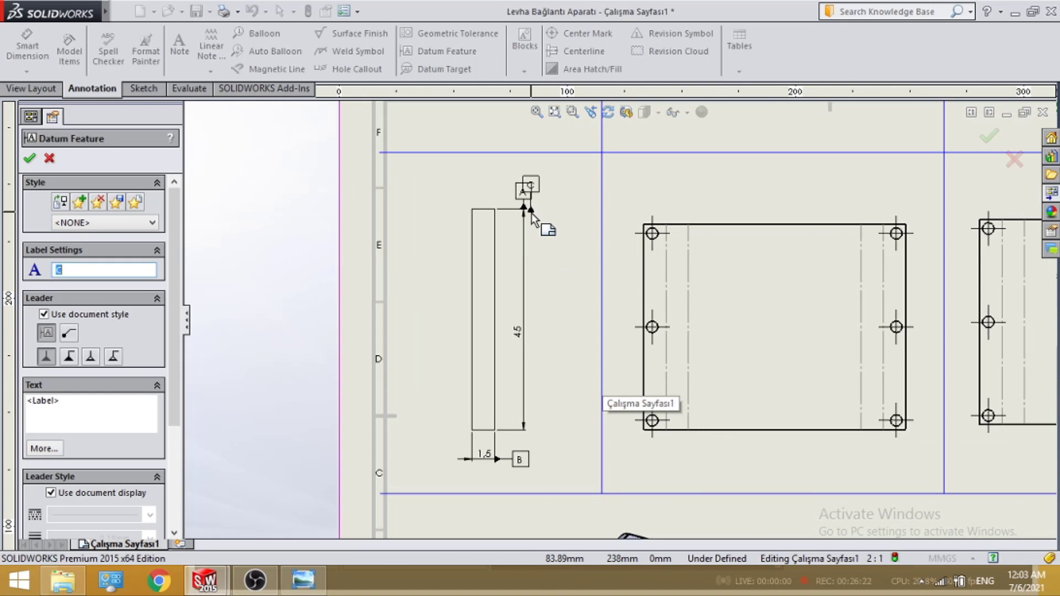
# - Relabel the datum symbol on the rectangle's height dimension as 1 and the one on its width dimension as 2
pyautogui.press('Escape')
pyautogui.click(523, 192)
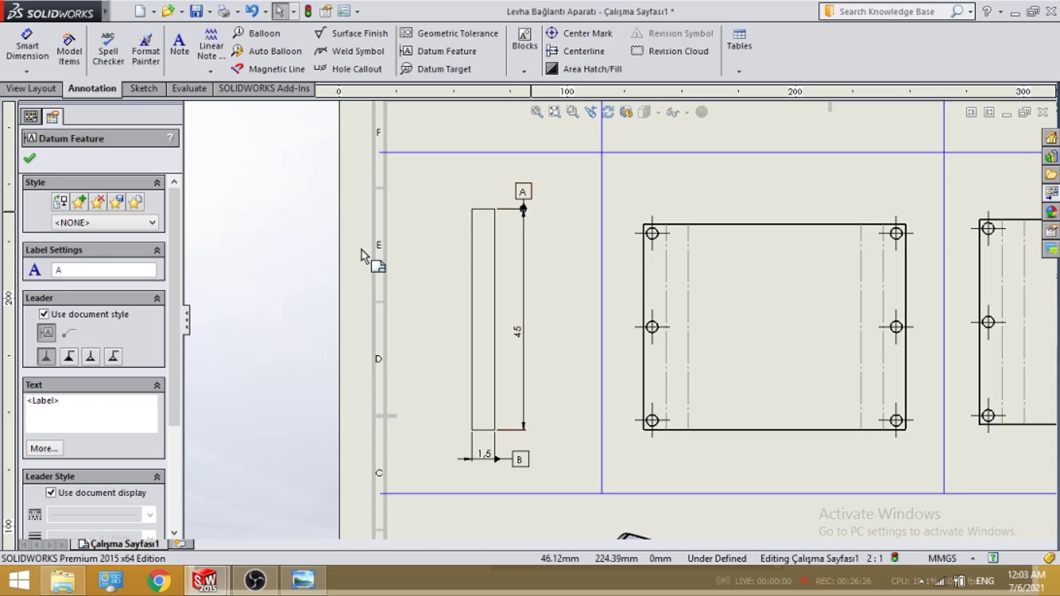
pyautogui.click(79, 267)
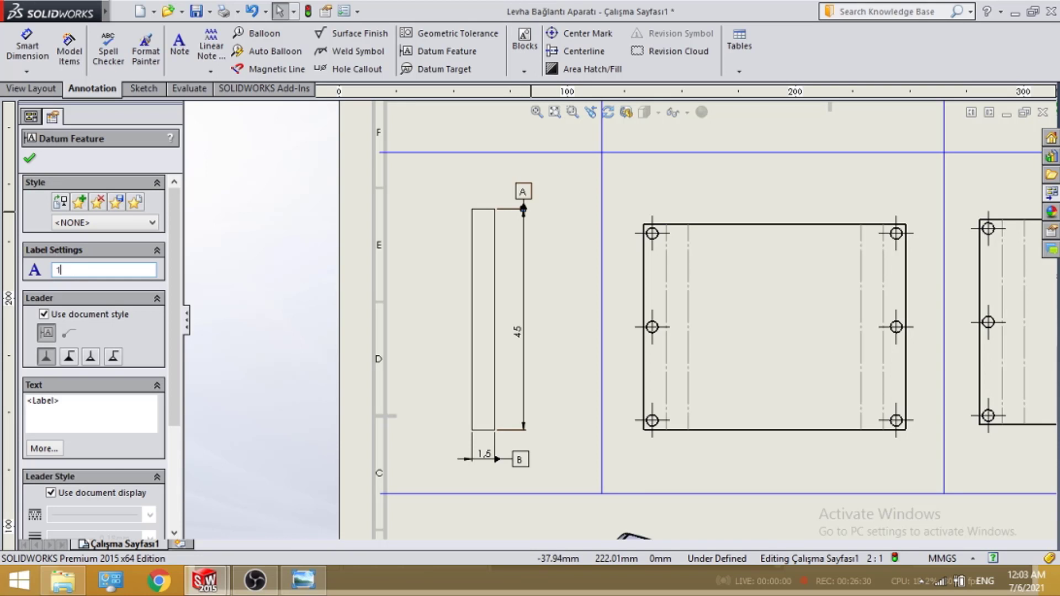
pyautogui.click(519, 459)
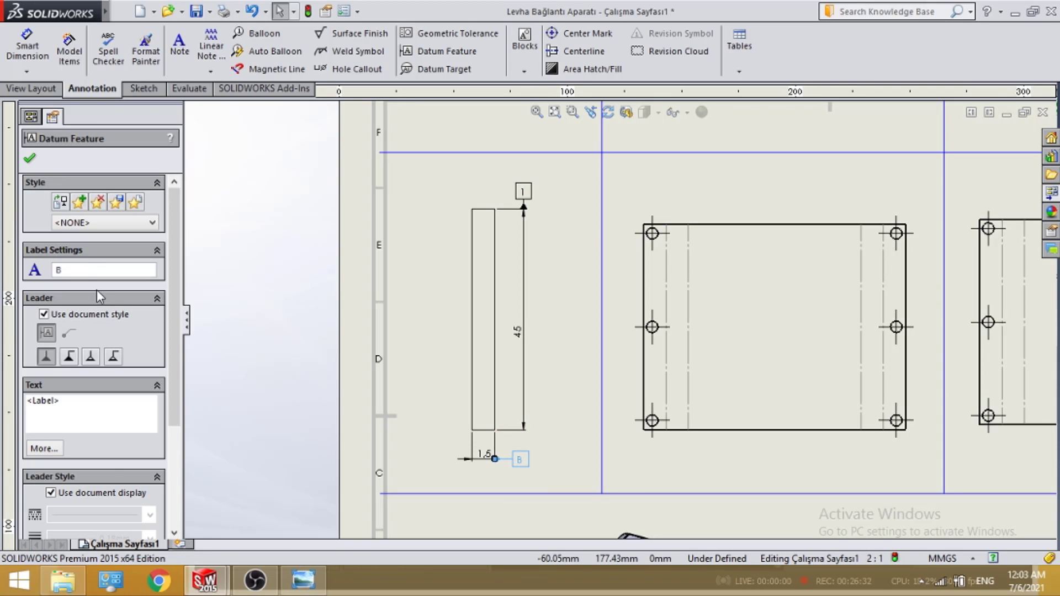
pyautogui.press('BackSpace')
pyautogui.write('2')
pyautogui.press('Escape')
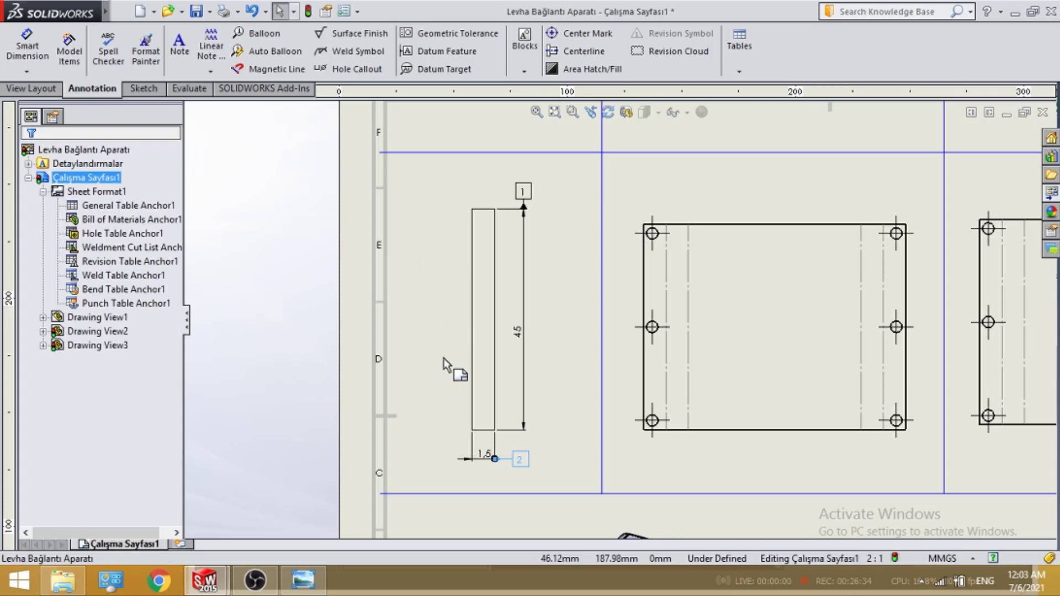
# - Add a note reading "1. HAMMADDE ÖLÇÜLERİ" in the heading strip above the narrow rectangle
pyautogui.scroll(3, 745, 296)
pyautogui.scroll(-3, 764, 367)
pyautogui.scroll(3, 691, 331)
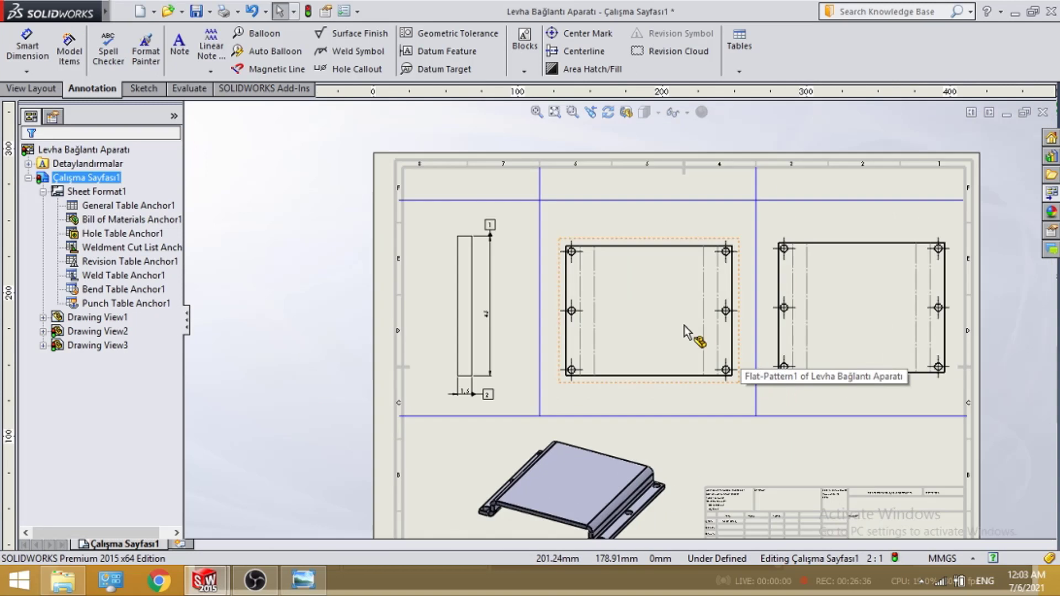
pyautogui.scroll(-2, 683, 338)
pyautogui.scroll(1, 624, 309)
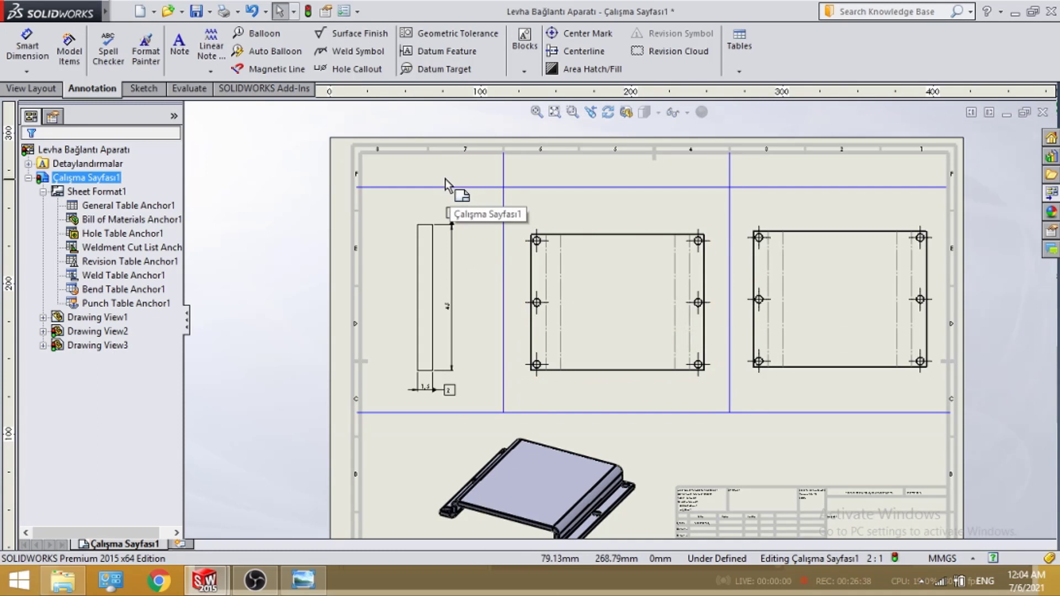
pyautogui.scroll(-1, 406, 187)
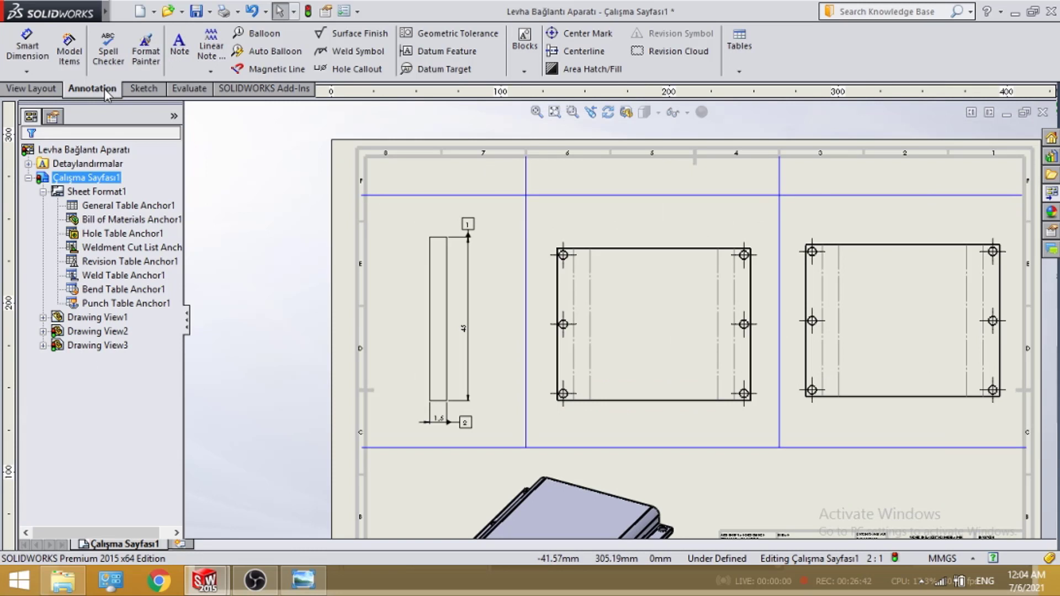
pyautogui.click(190, 67)
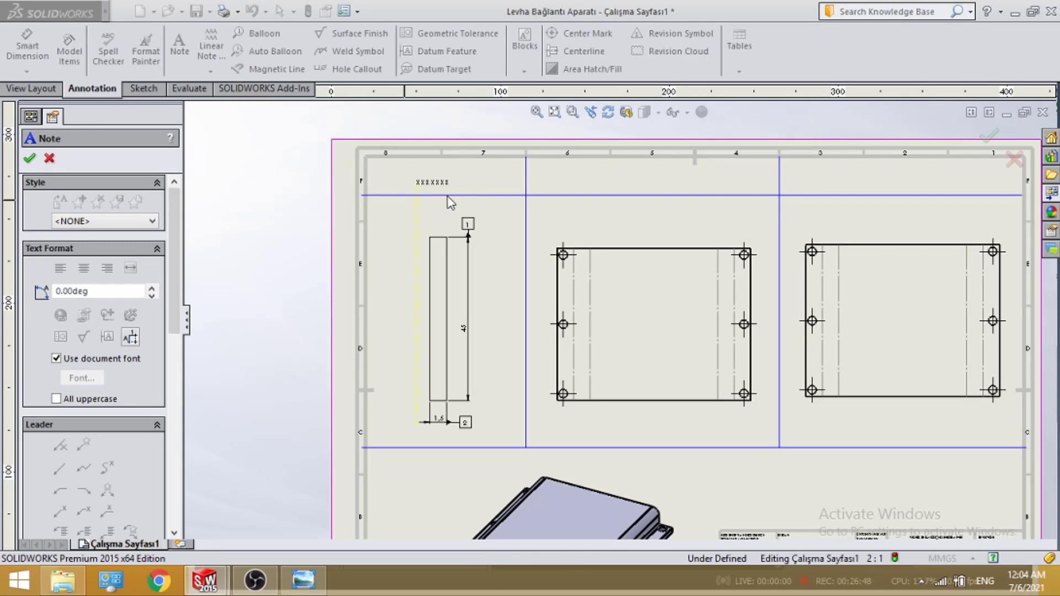
pyautogui.click(422, 183)
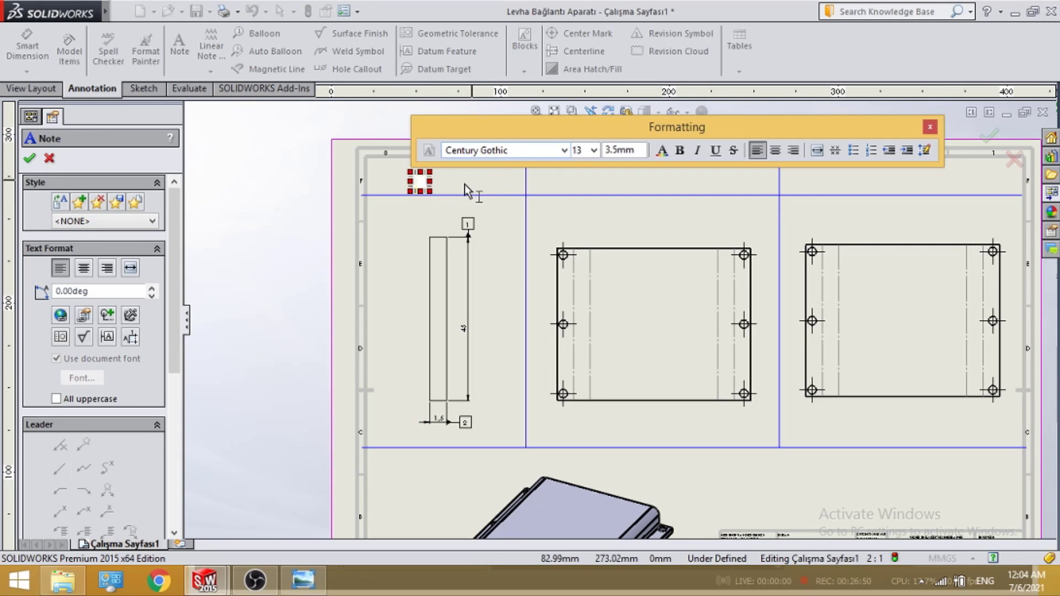
pyautogui.write('1.h')
pyautogui.press('BackSpace')
pyautogui.write('HAMMADDE ÖLÇÜLERİ')
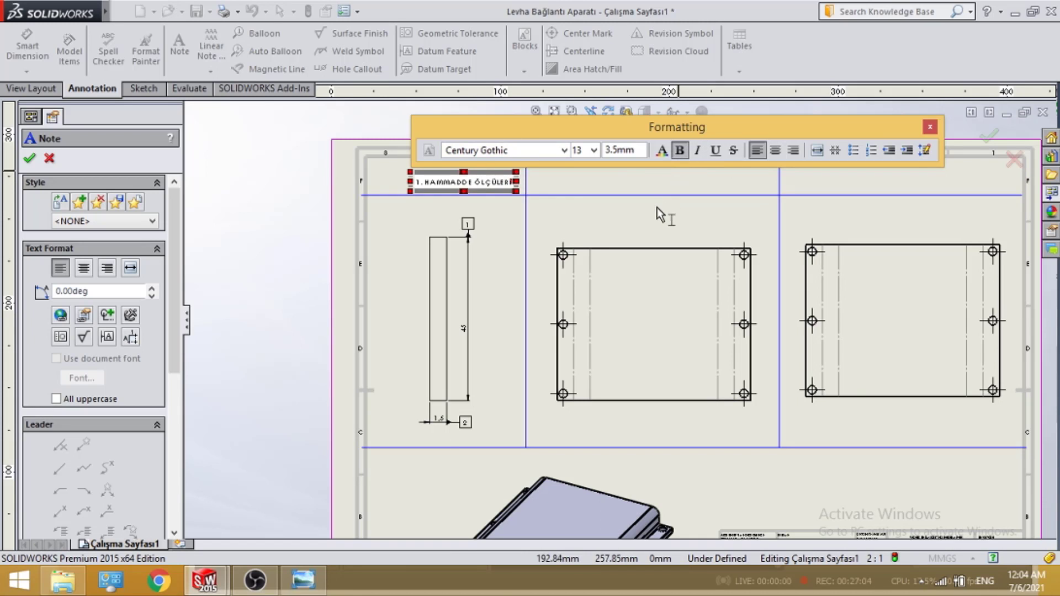
# - Make the note's whole text bold and set its font size to 20
pyautogui.moveTo(422, 183); pyautogui.dragTo(552, 172)
pyautogui.click(680, 150)
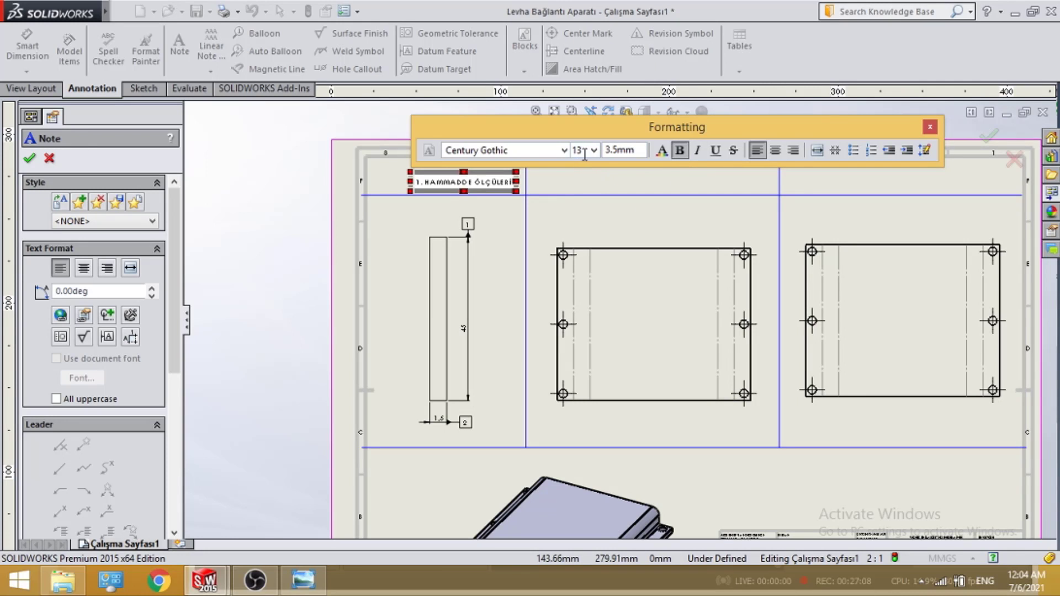
pyautogui.click(595, 150)
pyautogui.click(581, 253)
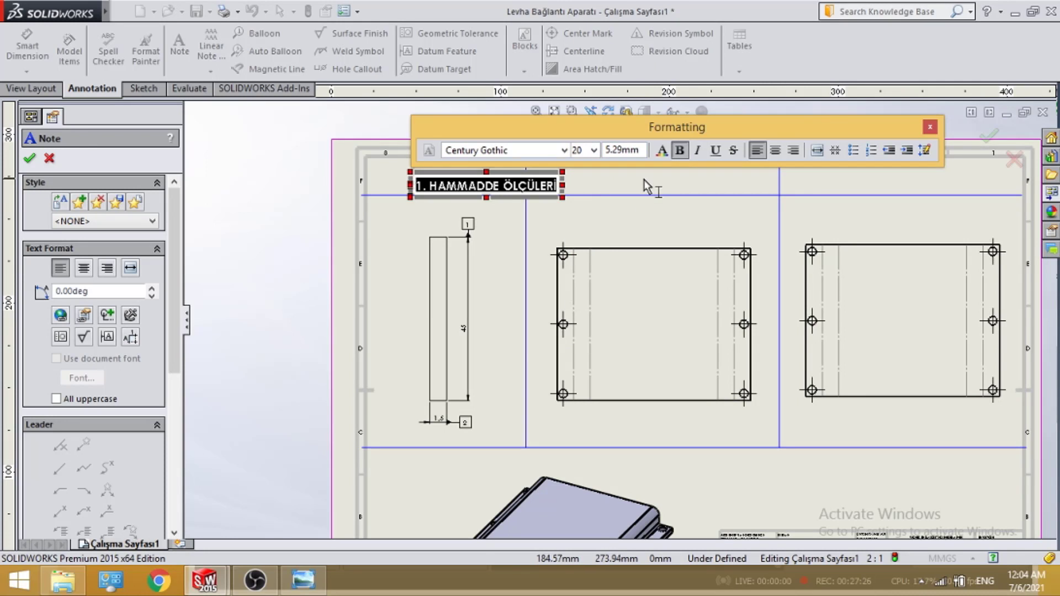
# - Place copies of the heading note in the strip above the second and third columns and end note placement
pyautogui.click(645, 186)
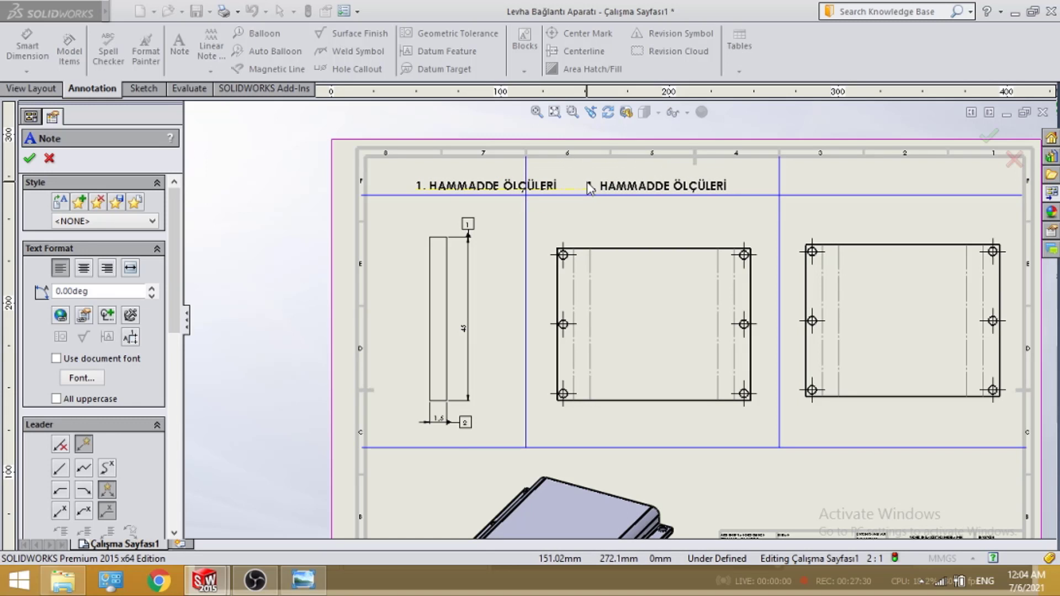
pyautogui.click(589, 187)
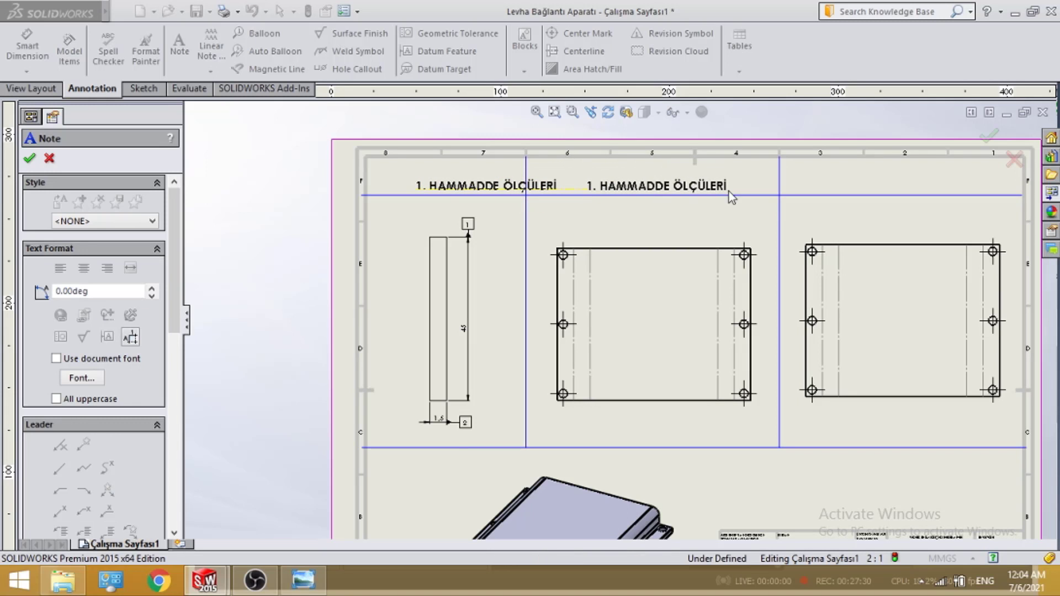
pyautogui.click(805, 186)
pyautogui.click(832, 186)
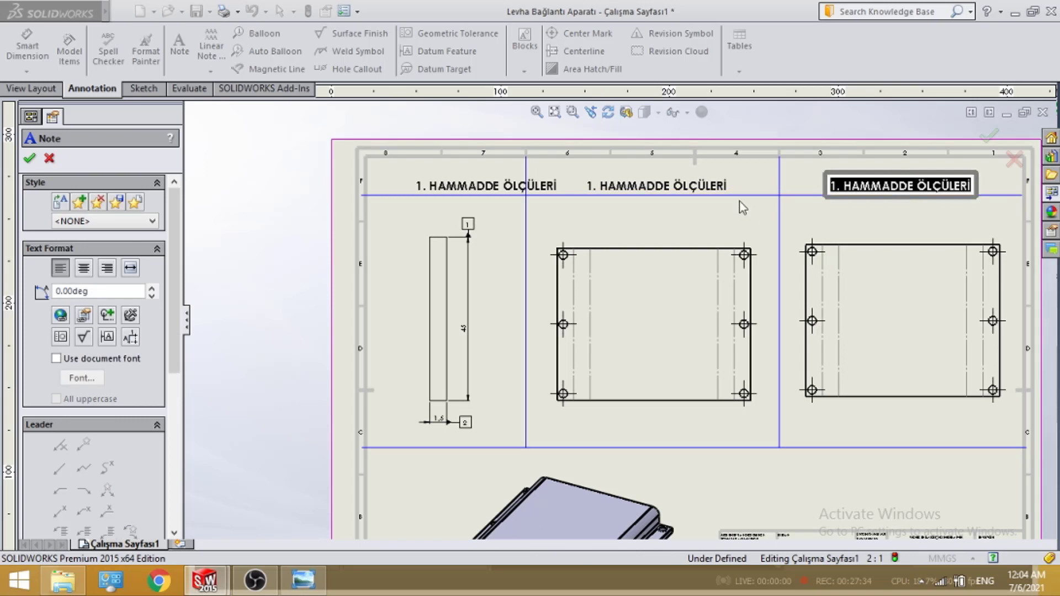
pyautogui.click(811, 220)
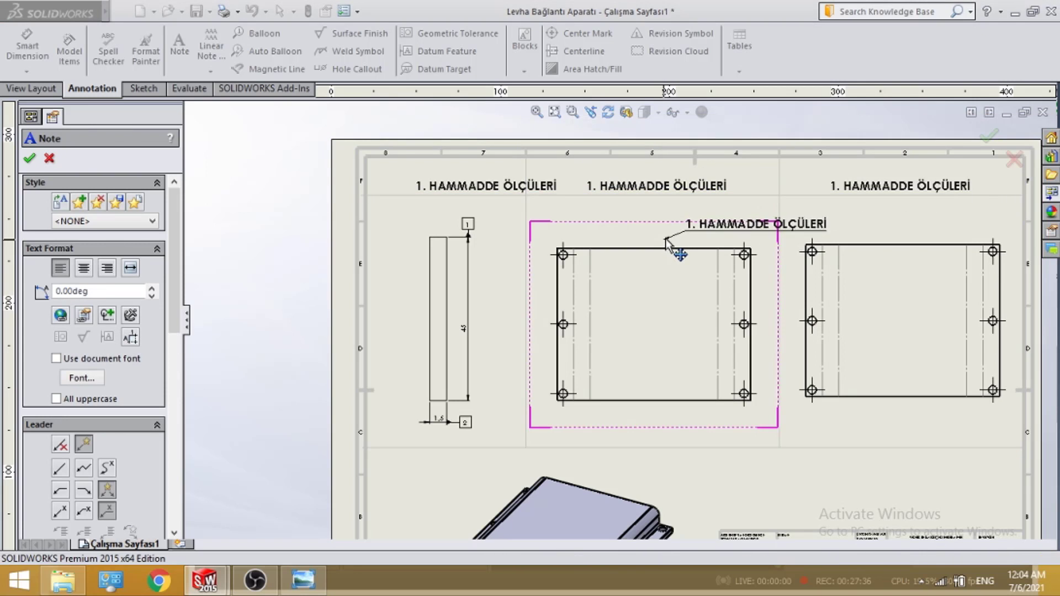
pyautogui.press('Escape')
# - Move the first heading fully inside its column and line up the middle heading with it
pyautogui.scroll(2, 577, 222)
pyautogui.scroll(-4, 534, 254)
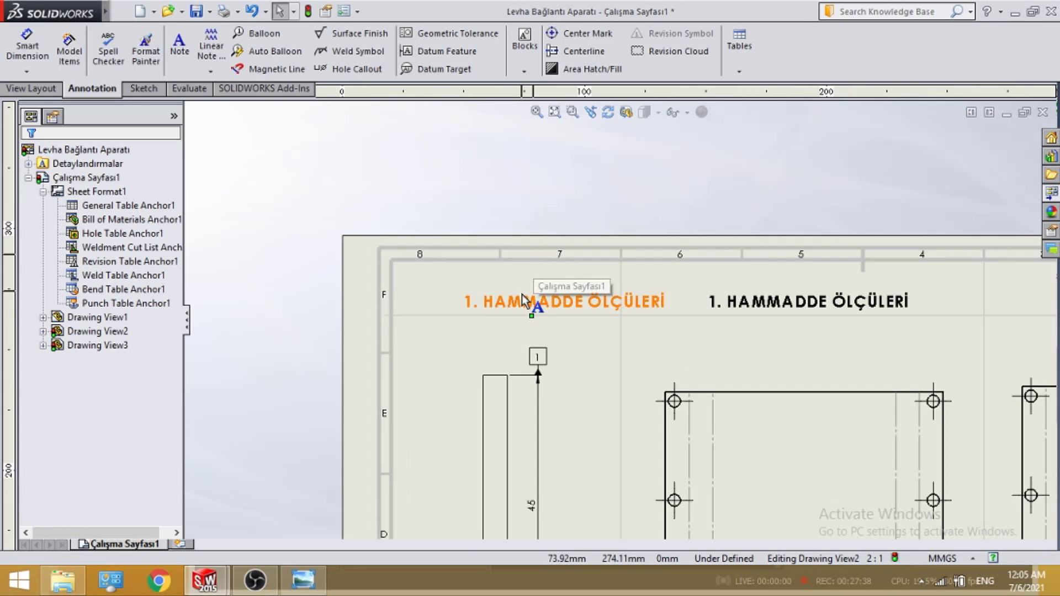
pyautogui.moveTo(522, 294); pyautogui.dragTo(466, 294)
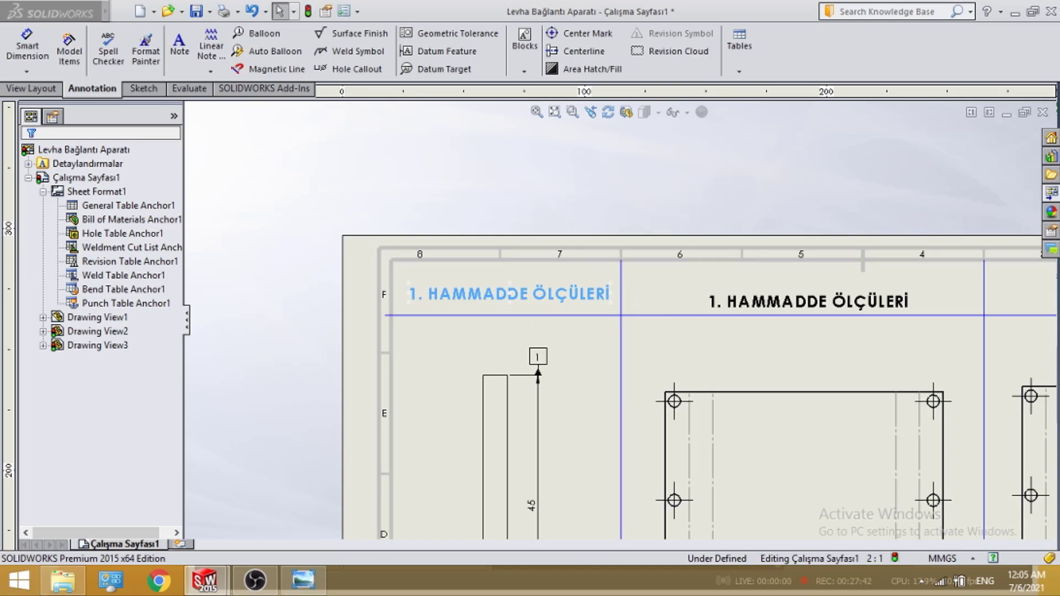
pyautogui.scroll(3, 730, 276)
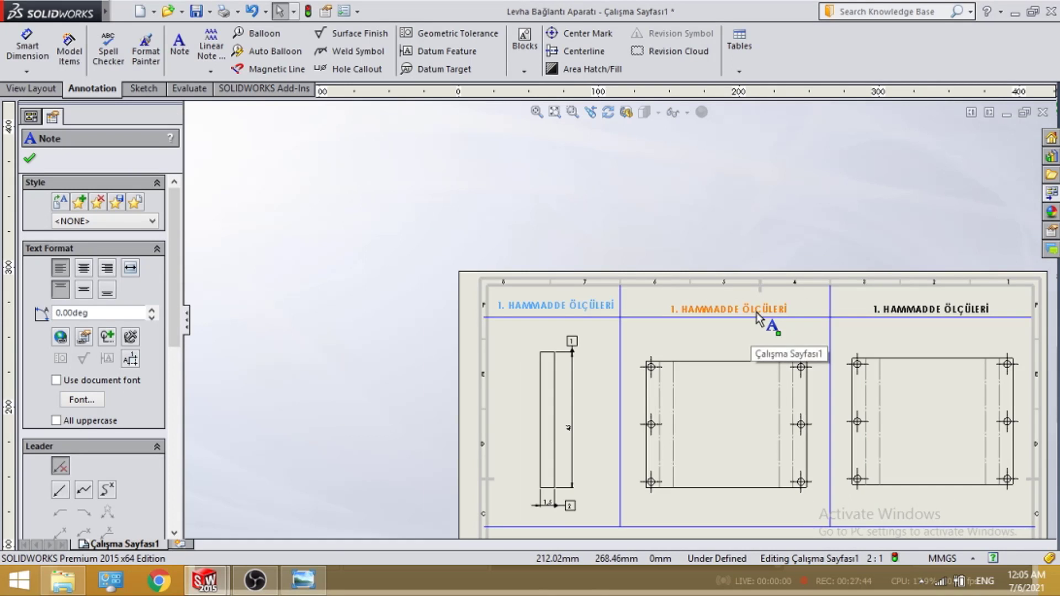
pyautogui.click(755, 311)
pyautogui.moveTo(755, 312); pyautogui.dragTo(752, 312)
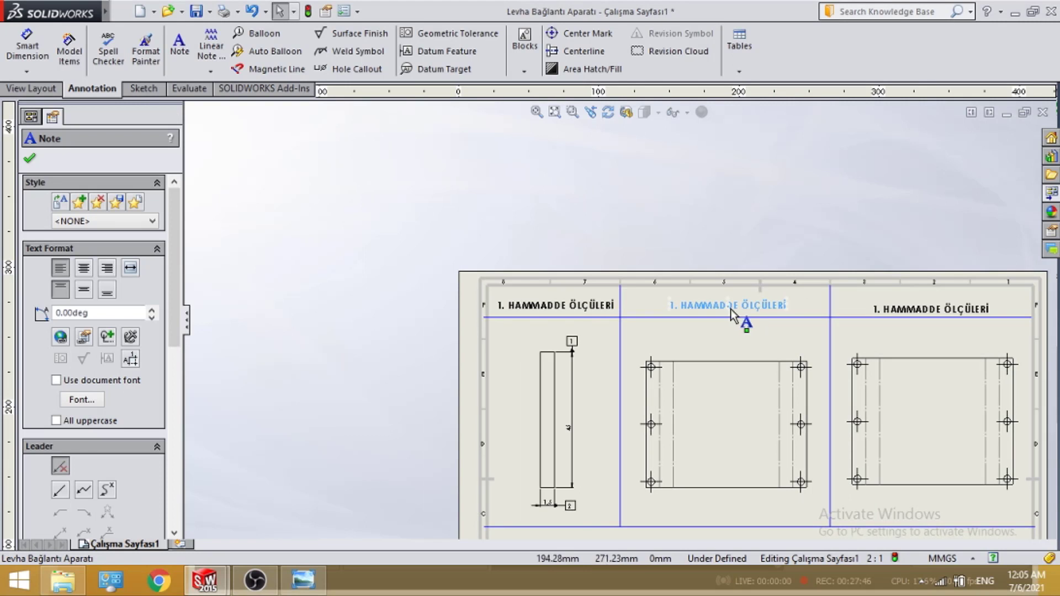
# - Renumber the middle column's heading as 2 and delete its copied wording
pyautogui.doubleClick(726, 310)
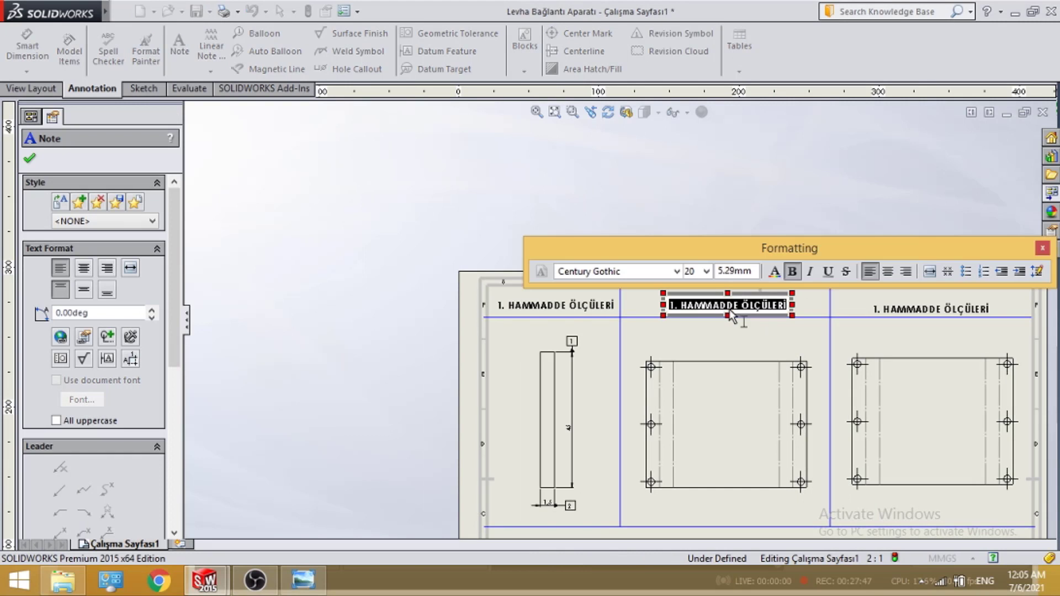
pyautogui.click(673, 305)
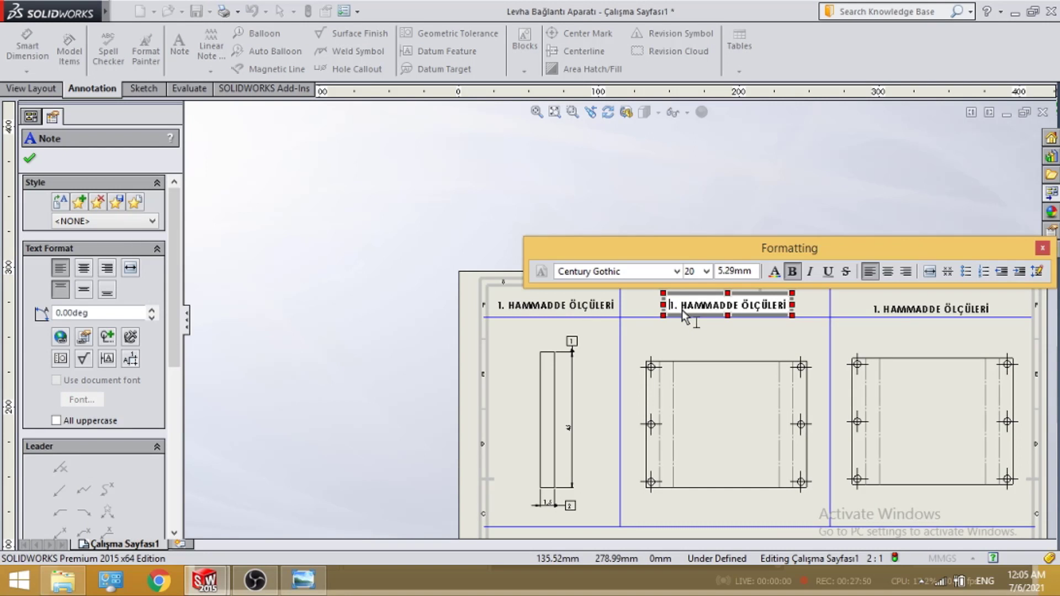
pyautogui.press('BackSpace')
pyautogui.write('2')
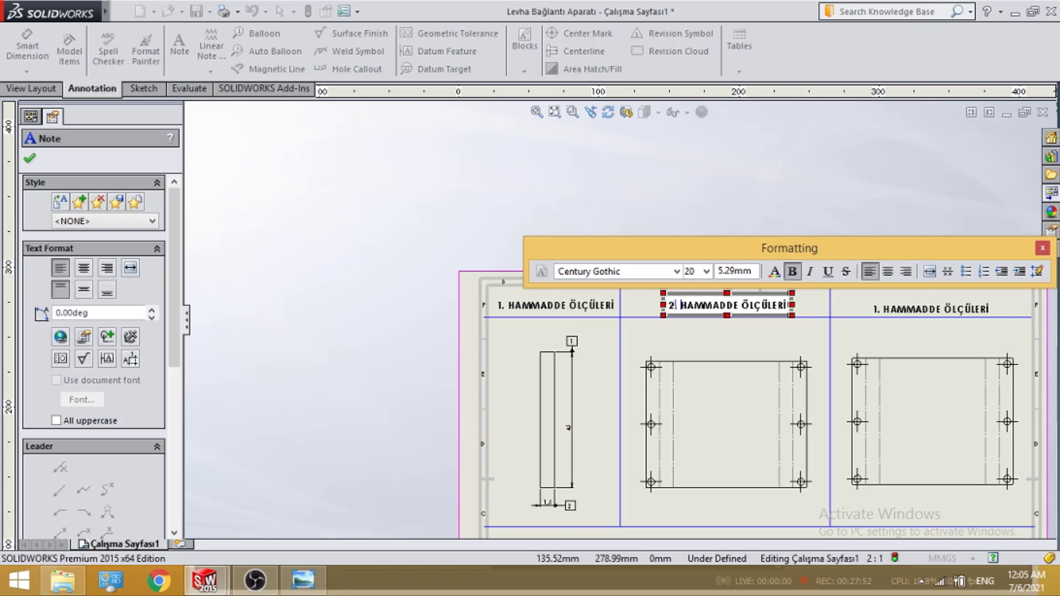
pyautogui.press('Delete')
pyautogui.press('Delete')
pyautogui.press('Delete')
pyautogui.press('Delete')
pyautogui.press('Delete')
pyautogui.press('Delete')
pyautogui.press('Delete')
pyautogui.press('Delete')
pyautogui.press('Delete')
pyautogui.press('Delete')
pyautogui.press('Delete')
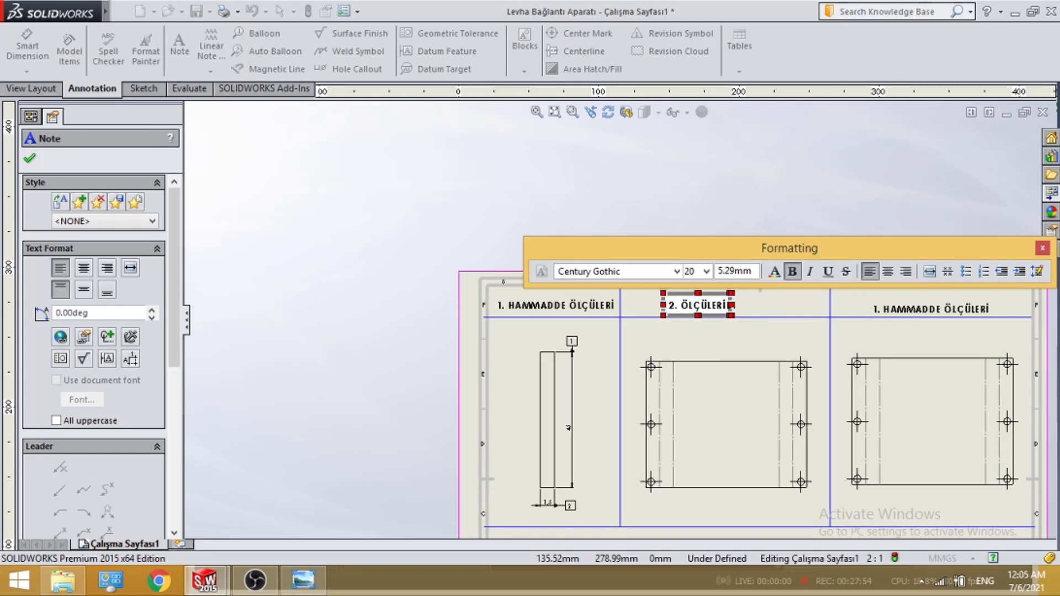
pyautogui.press('Delete')
pyautogui.press('Delete')
pyautogui.press('Delete')
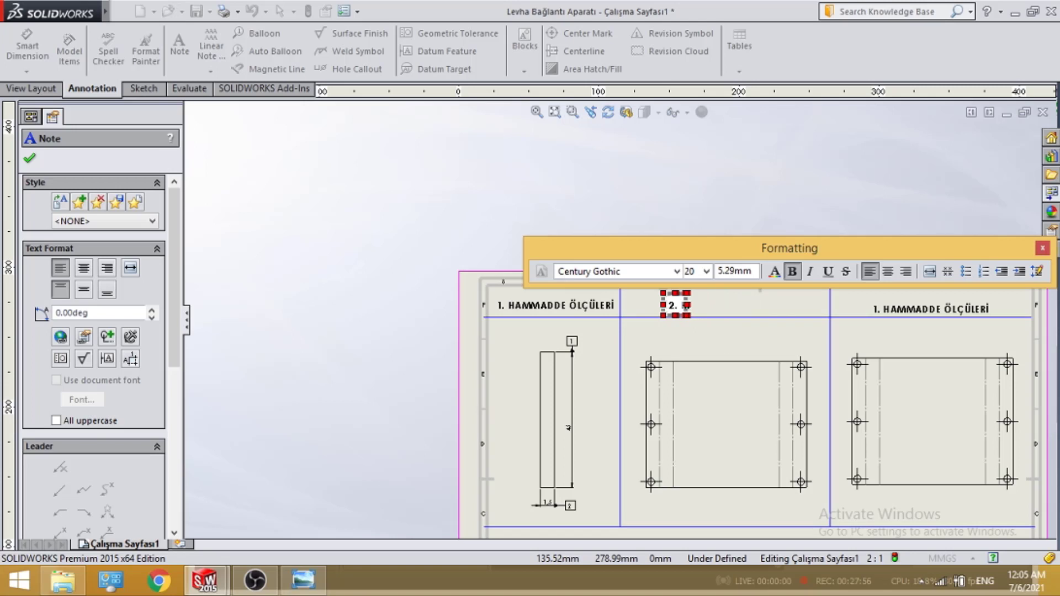
# - Complete the middle column's heading as "2. KESME-DELME İŞÇİLİĞİ"
pyautogui.write('KESME')
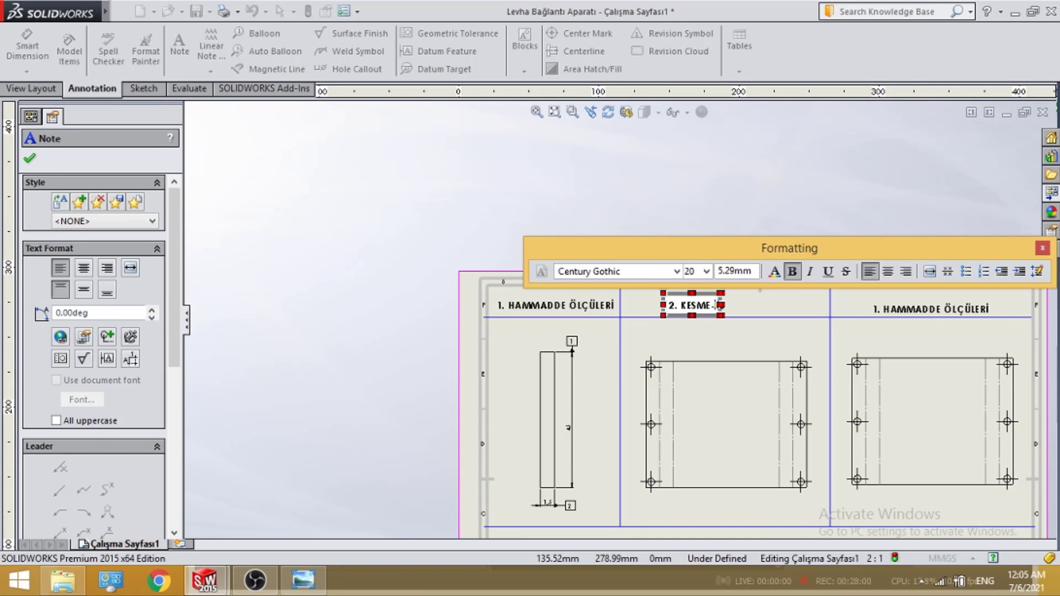
pyautogui.write('- DEL')
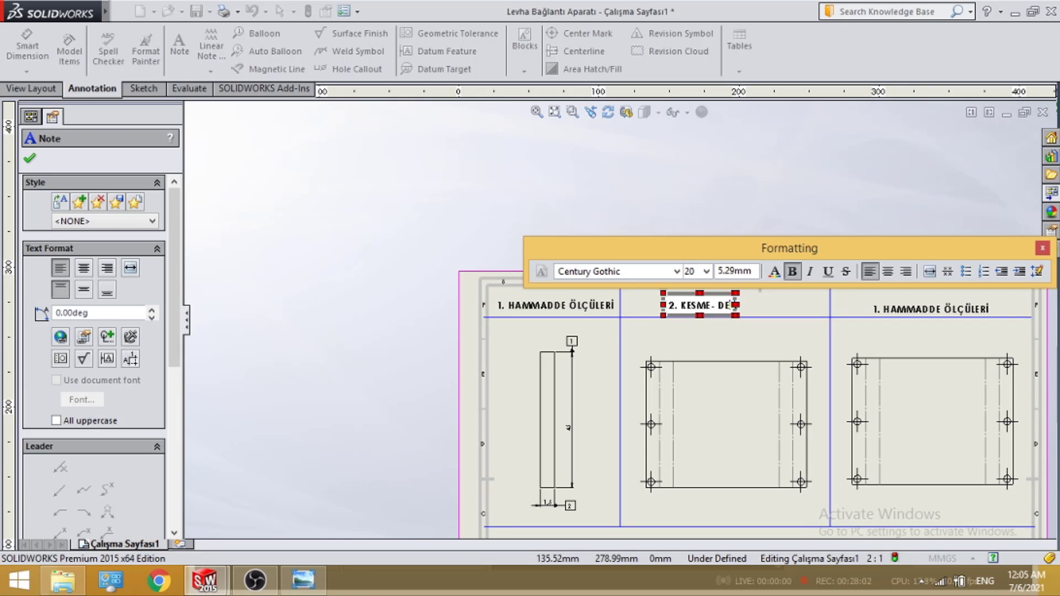
pyautogui.press('BackSpace')
pyautogui.press('BackSpace')
pyautogui.press('BackSpace')
pyautogui.press('BackSpace')
pyautogui.press('BackSpace')
pyautogui.press('BackSpace')
pyautogui.press('BackSpace')
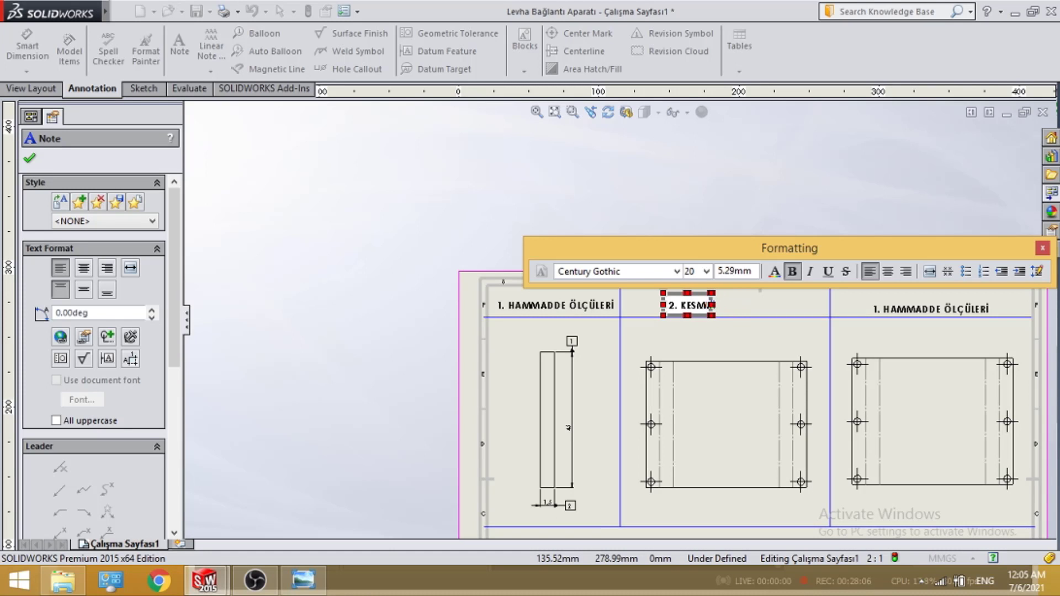
pyautogui.write('DELME')
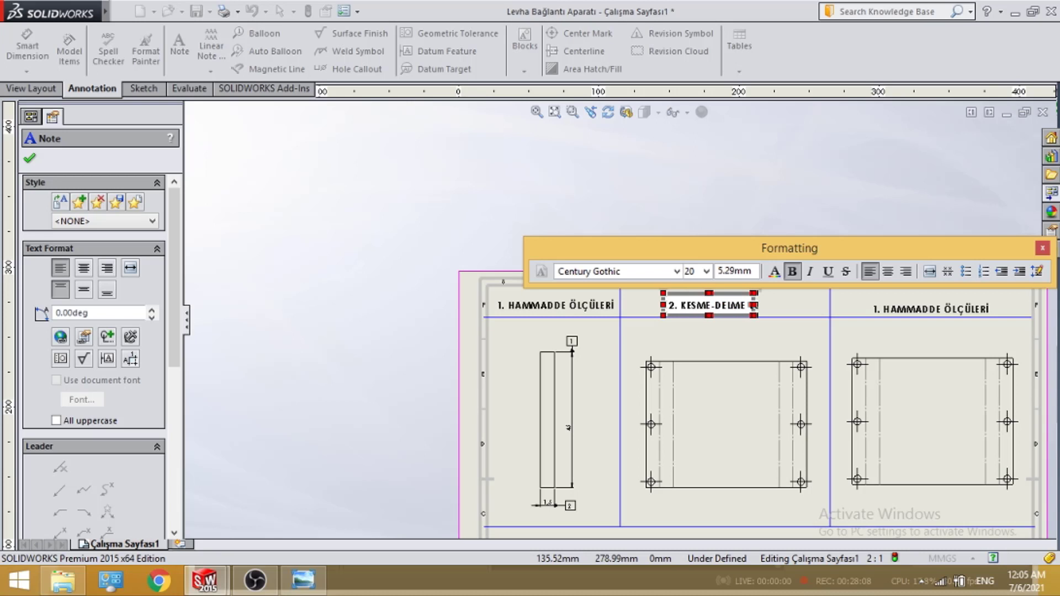
pyautogui.write(' İŞÇİLİĞİ')
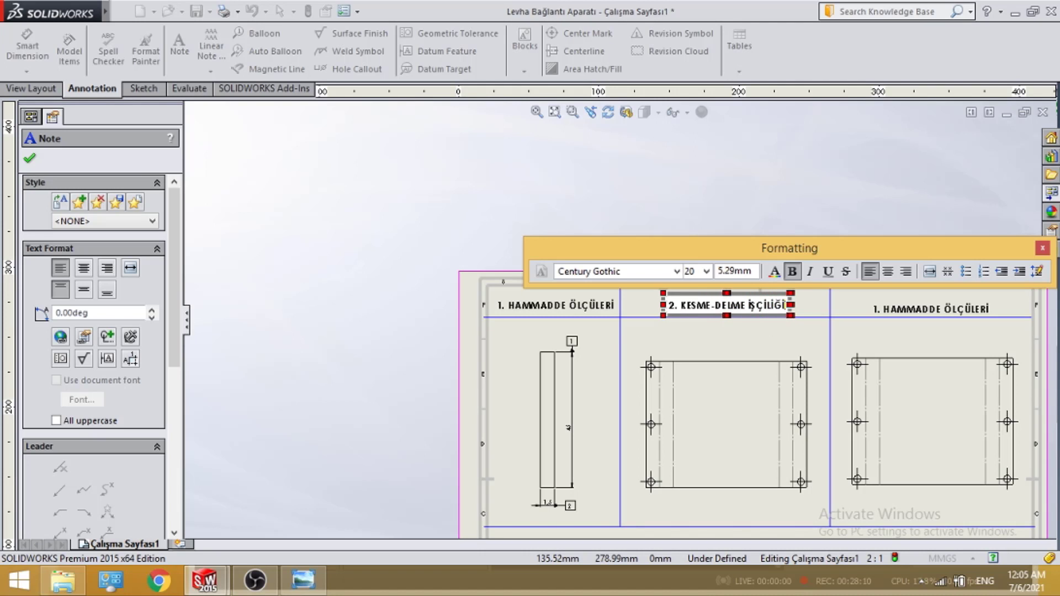
pyautogui.click(891, 310)
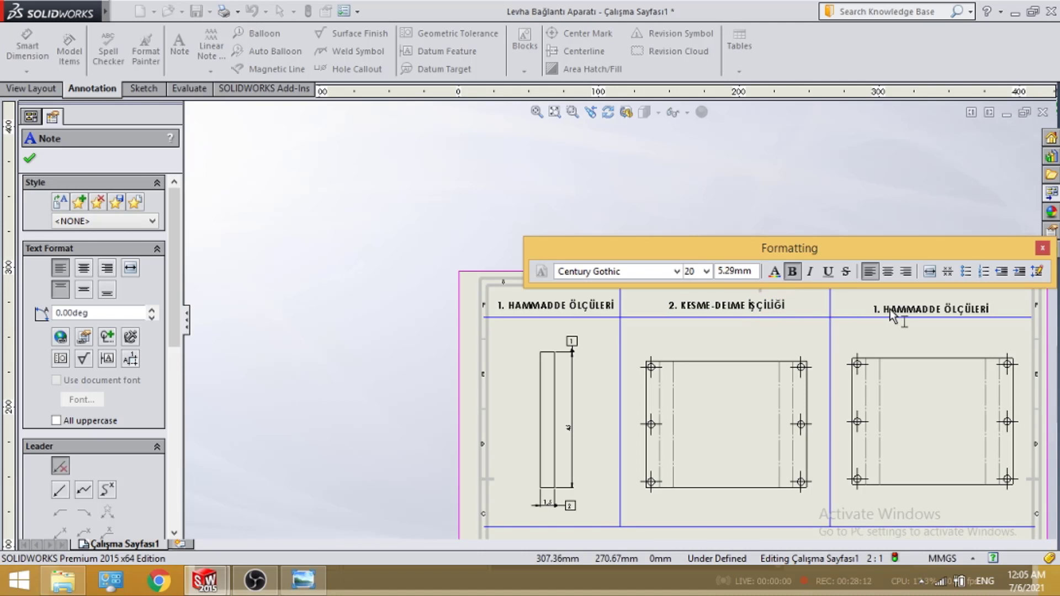
# - Renumber the third column's heading as 3 and delete its copied wording
pyautogui.click(903, 317)
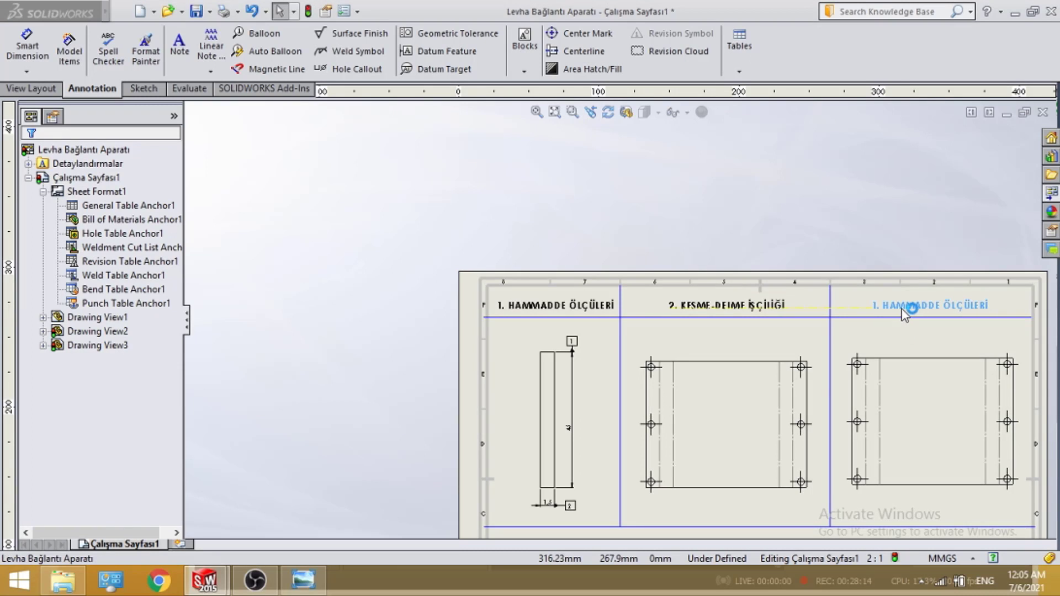
pyautogui.doubleClick(903, 317)
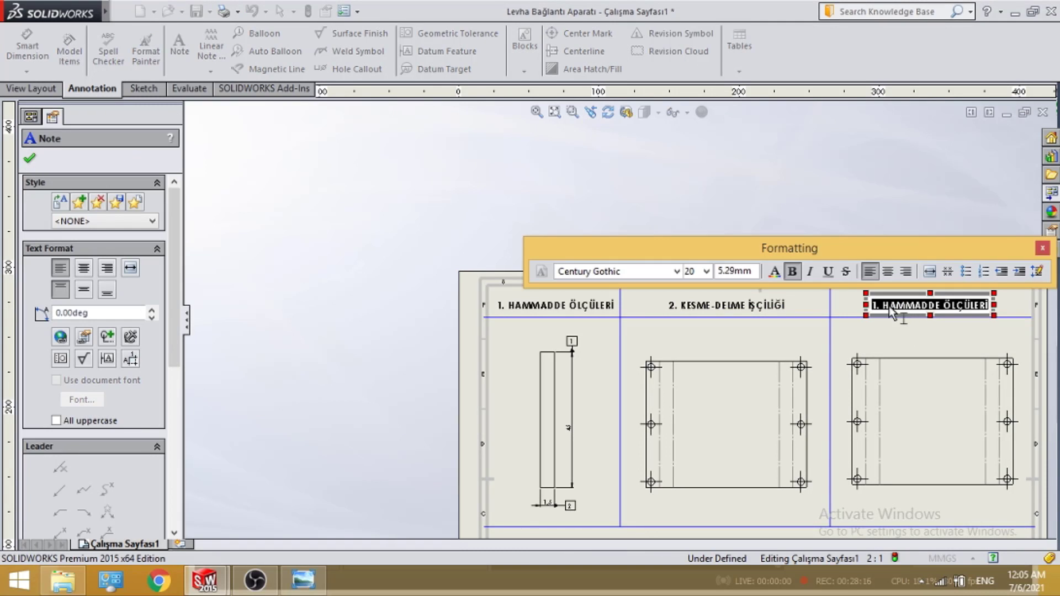
pyautogui.click(877, 305)
pyautogui.press('BackSpace')
pyautogui.write('3')
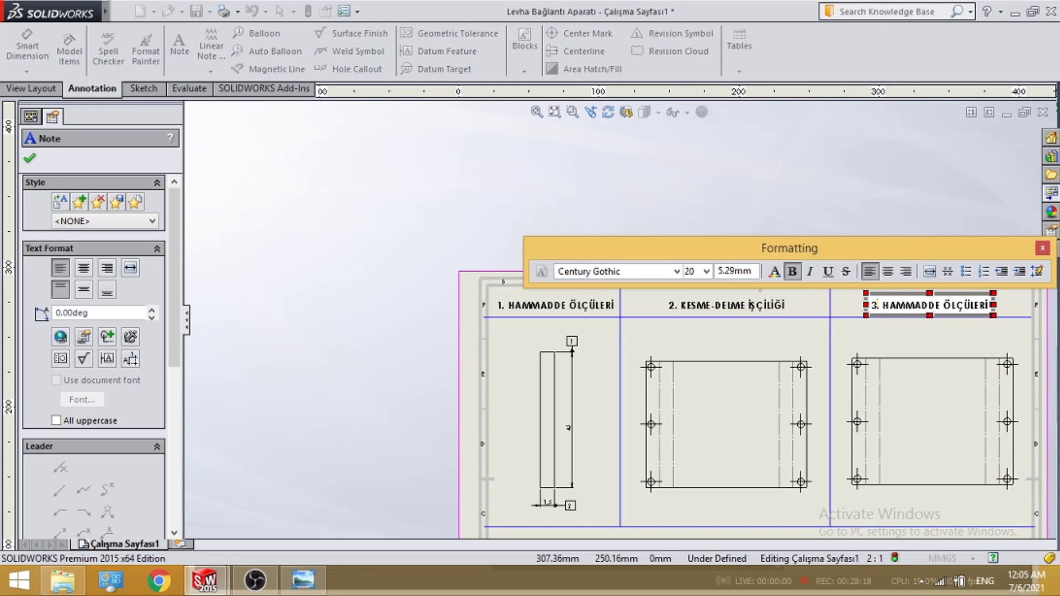
pyautogui.press('Delete')
pyautogui.press('Delete')
pyautogui.press('Delete')
pyautogui.press('Delete')
pyautogui.press('Delete')
pyautogui.press('Delete')
pyautogui.press('Delete')
pyautogui.press('Delete')
pyautogui.press('Delete')
pyautogui.press('Delete')
pyautogui.press('Delete')
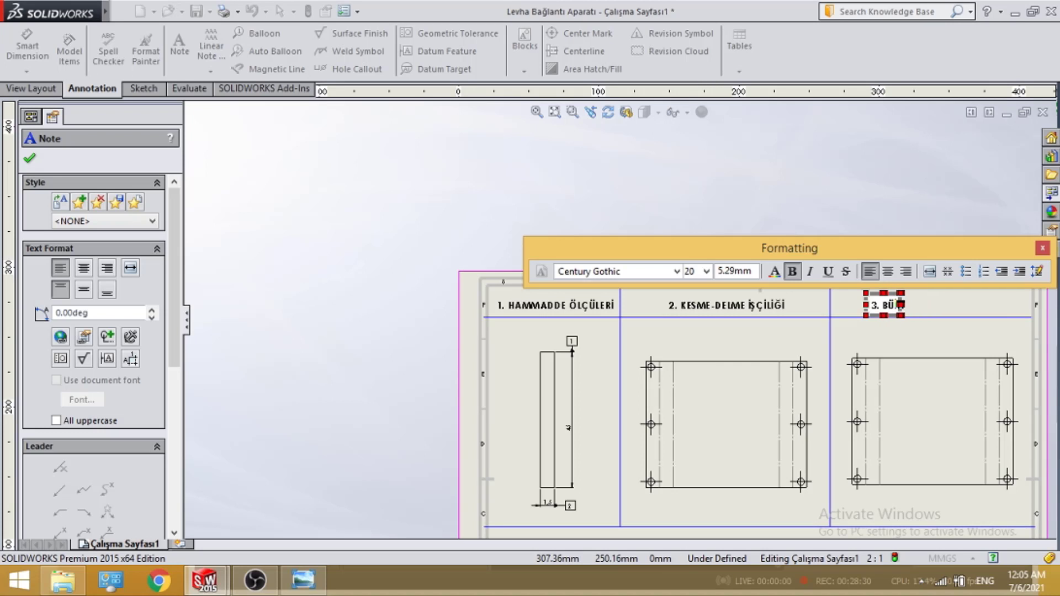
# - Complete the third column's heading as "3. BÜKÜM İŞÇİLİĞİ" and shift it nearer the middle of its column
pyautogui.write('ÜKÜM İŞ')
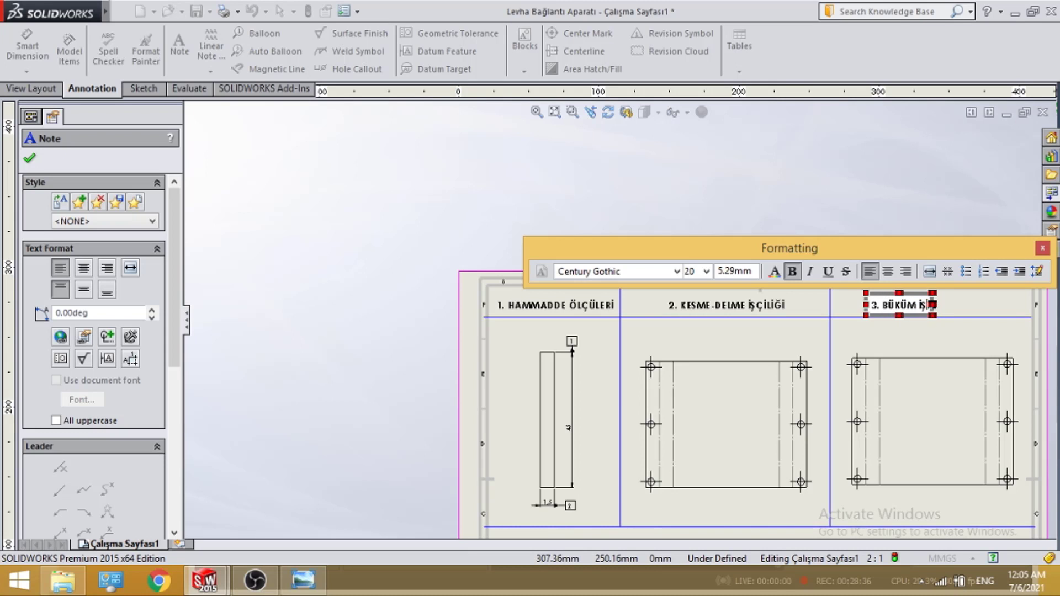
pyautogui.write('ÇİLİĞİ')
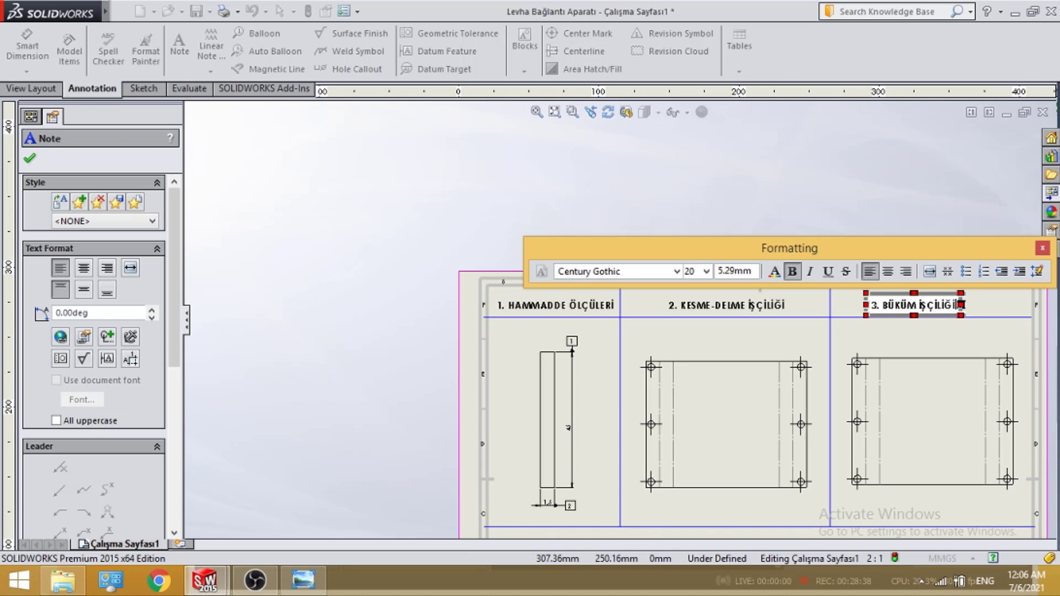
pyautogui.click(943, 344)
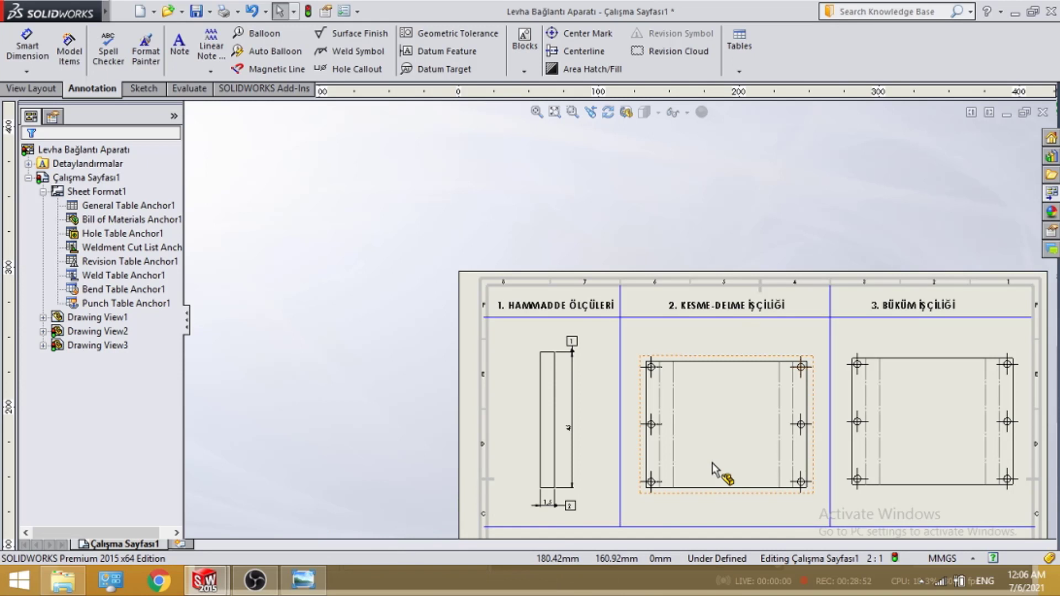
pyautogui.scroll(-2, 726, 493)
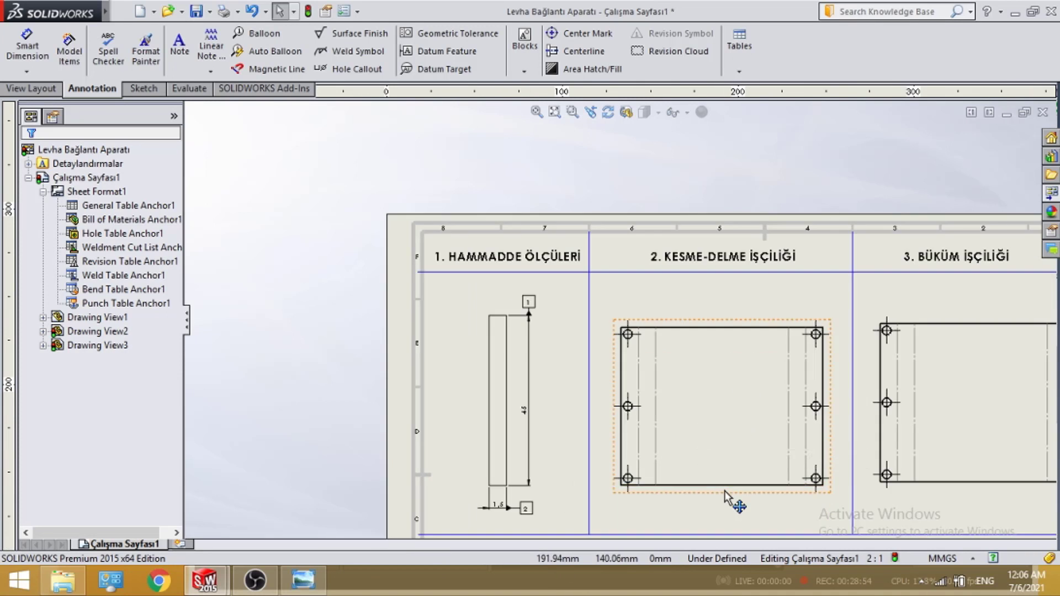
pyautogui.scroll(2, 725, 493)
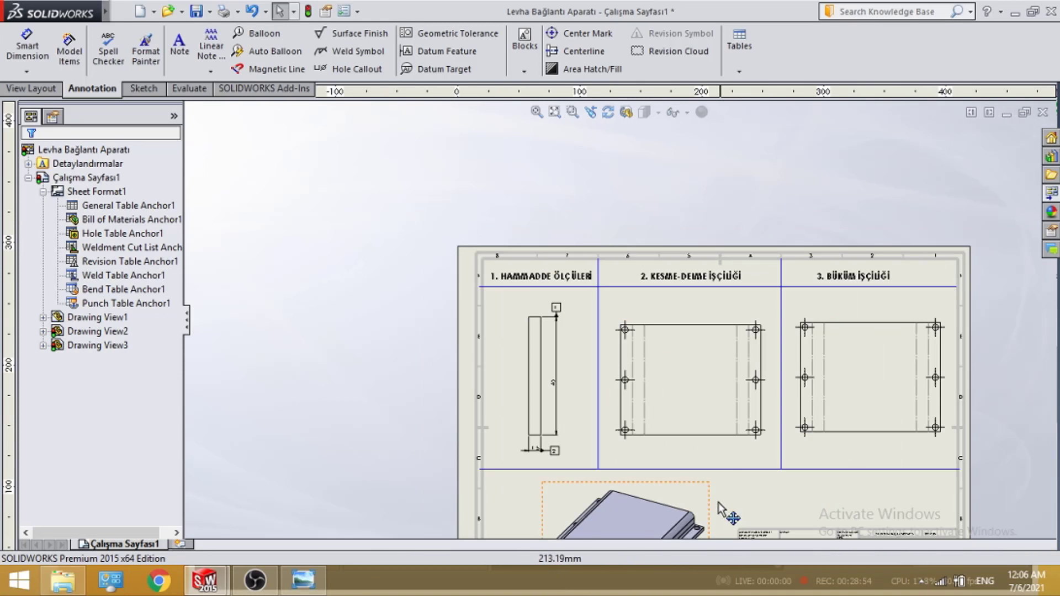
pyautogui.doubleClick(855, 279)
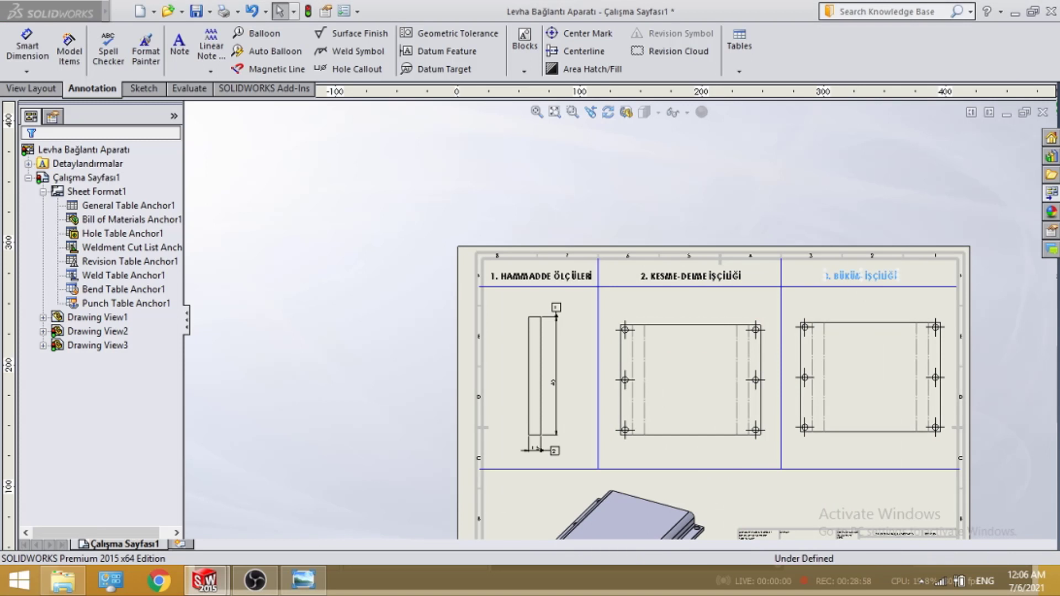
# - Dimension the overall width of the middle flat-pattern view, placing the dimension below its lower edge
pyautogui.moveTo(837, 425); pyautogui.dragTo(712, 420, button='right')
pyautogui.scroll(-3, 708, 422)
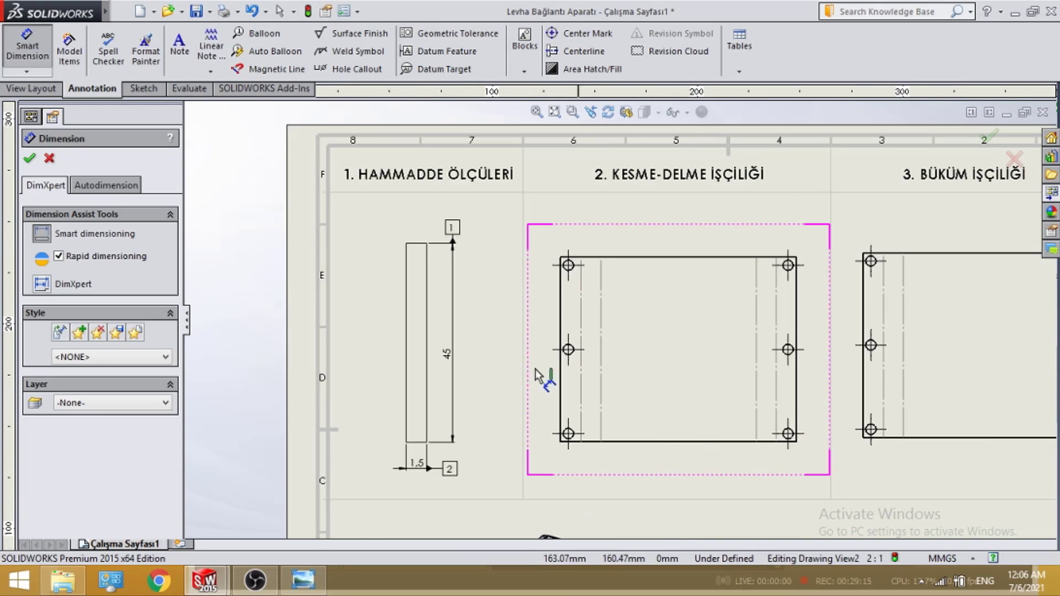
pyautogui.scroll(-1, 635, 298)
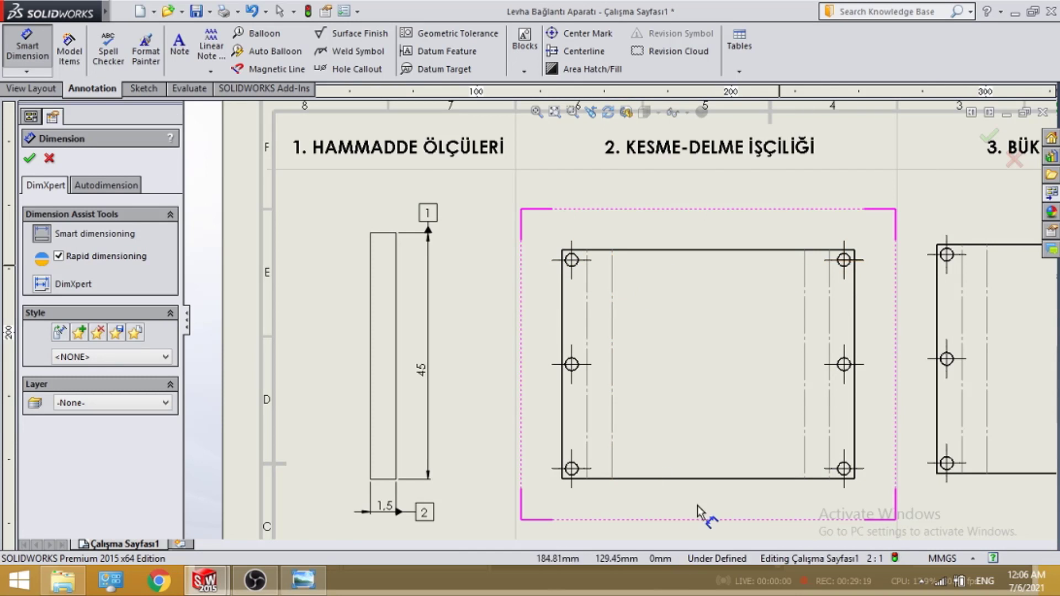
pyautogui.scroll(1, 698, 513)
pyautogui.click(707, 452)
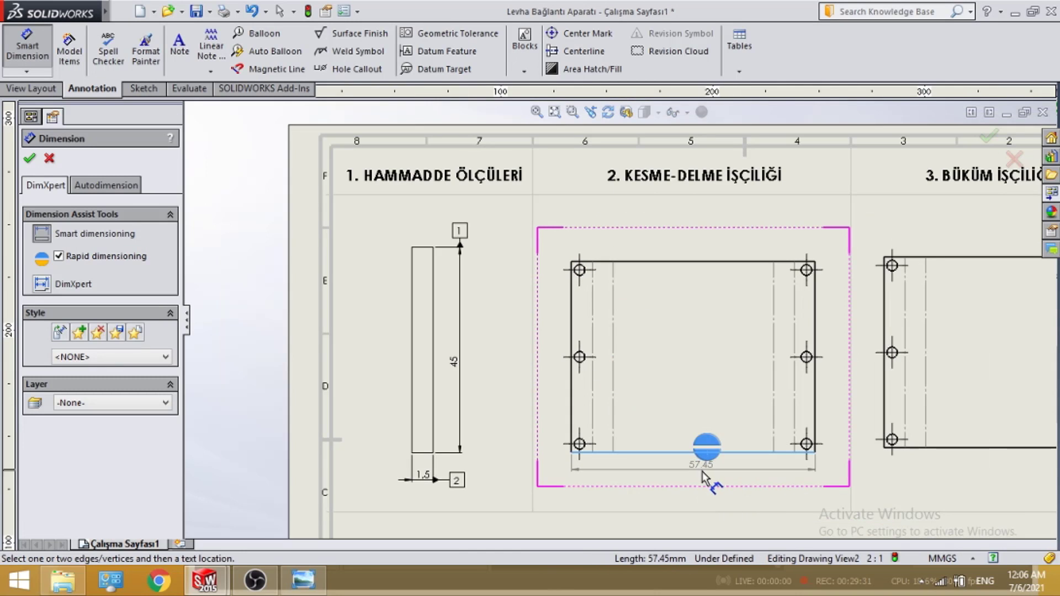
pyautogui.click(702, 474)
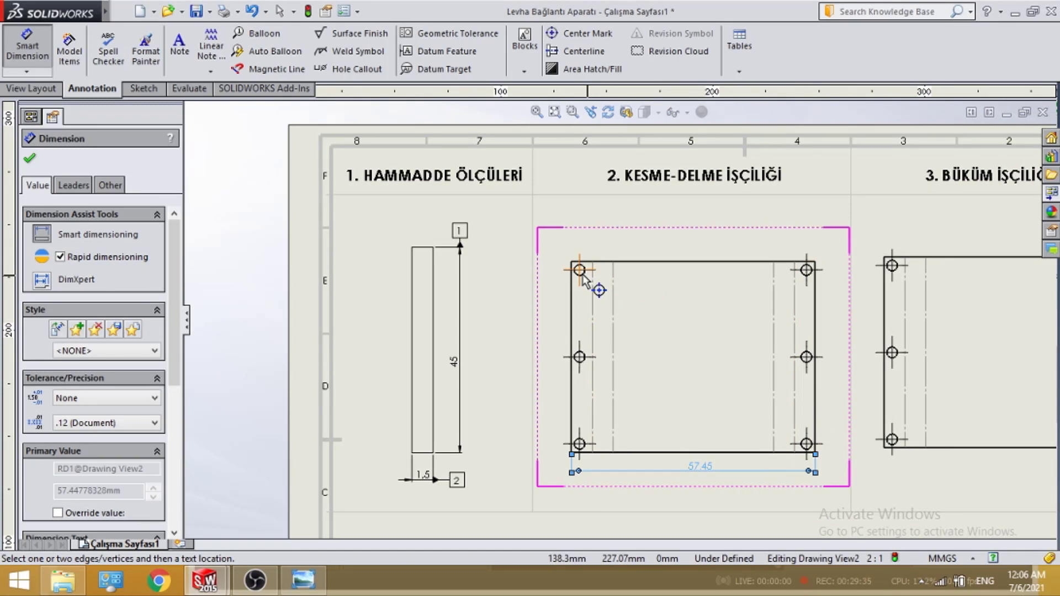
# - Dimension the diameter of the upper-left hole in the middle view, placing the text outside the plate's corner
pyautogui.scroll(-3, 582, 287)
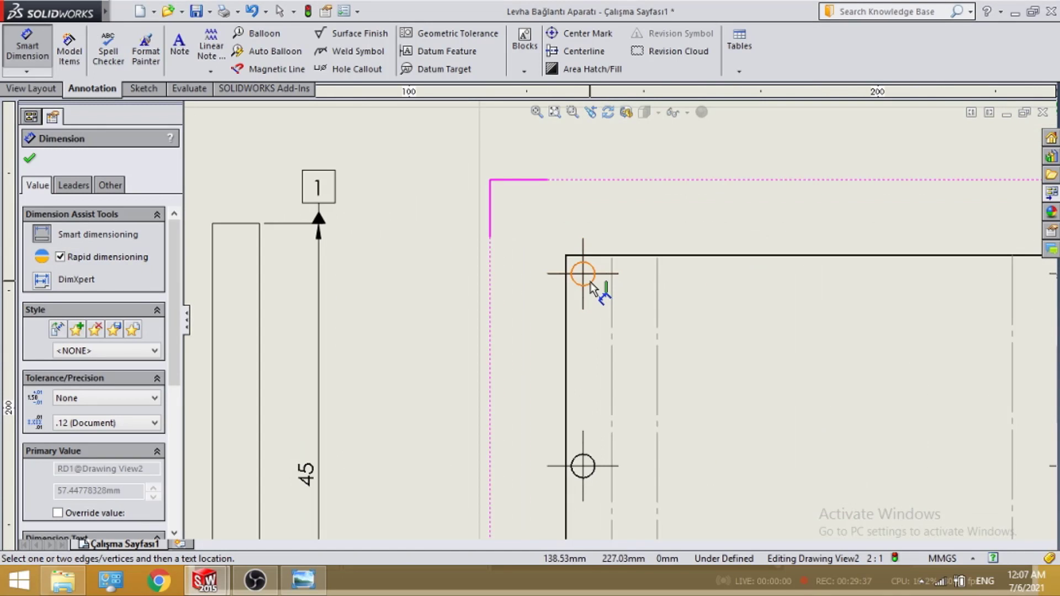
pyautogui.click(575, 270)
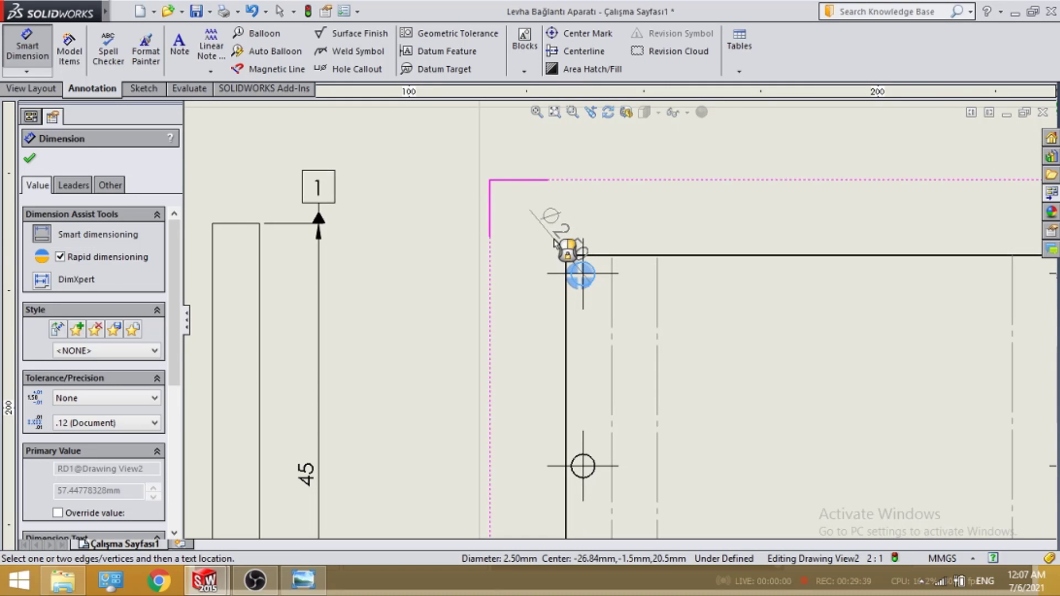
pyautogui.click(533, 247)
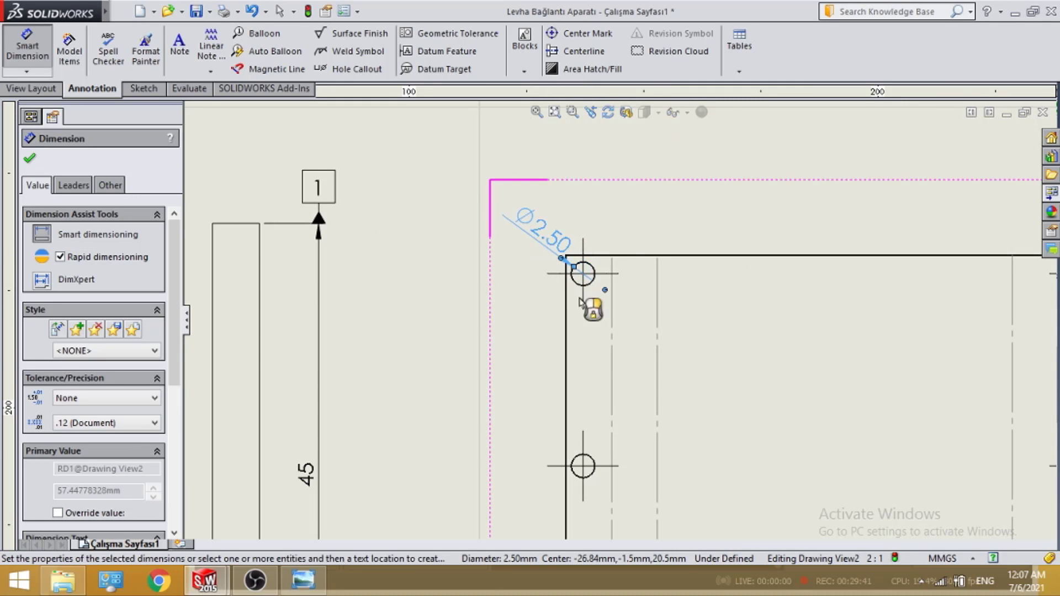
# - Dimension the horizontal centre distance between the two upper corner holes, placing it above the middle view
pyautogui.scroll(4, 635, 342)
pyautogui.scroll(-4, 773, 444)
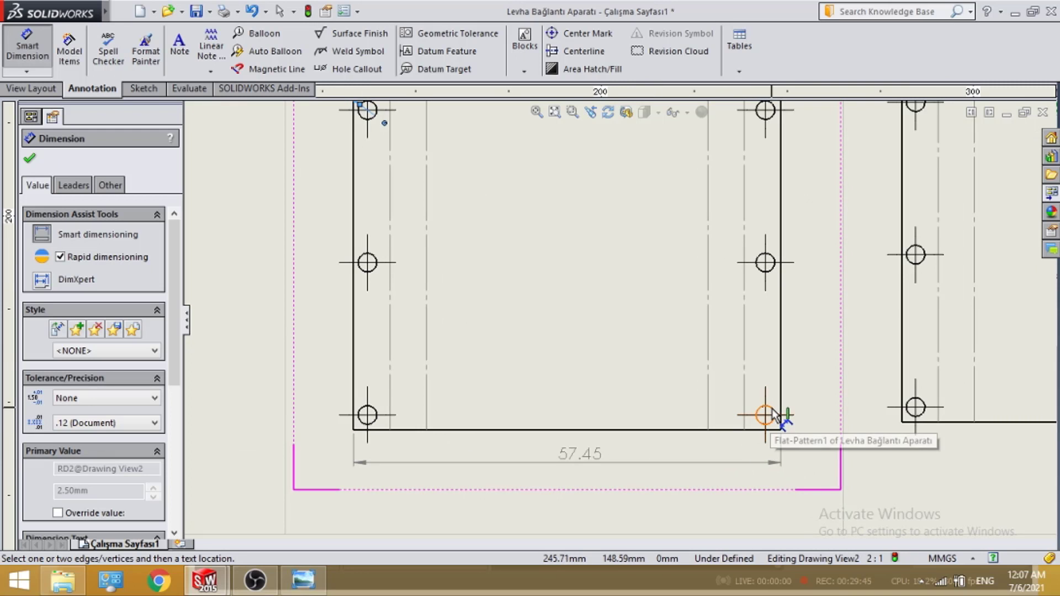
pyautogui.scroll(3, 774, 417)
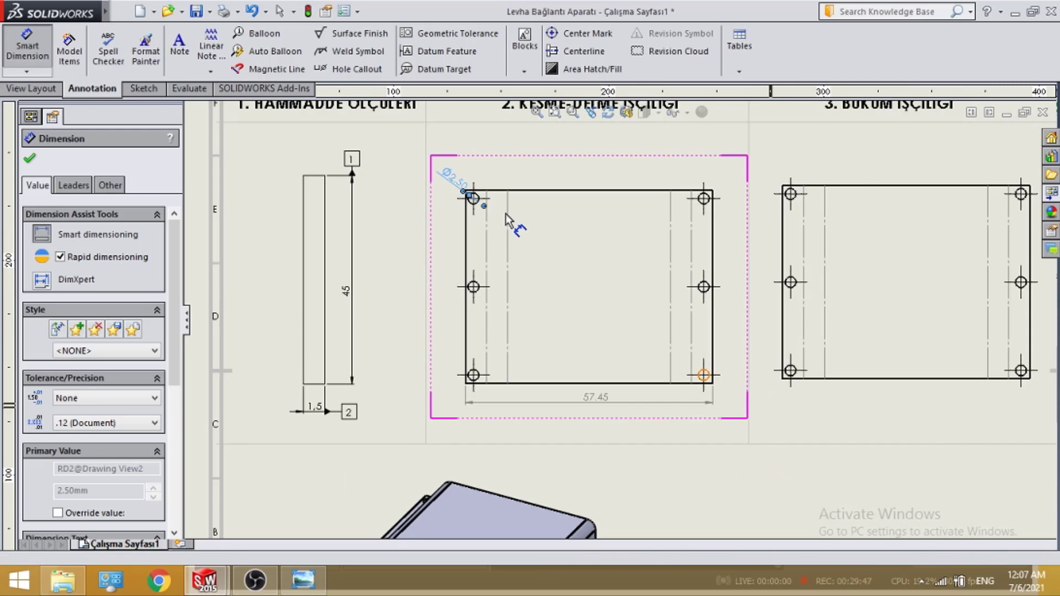
pyautogui.scroll(-1, 486, 224)
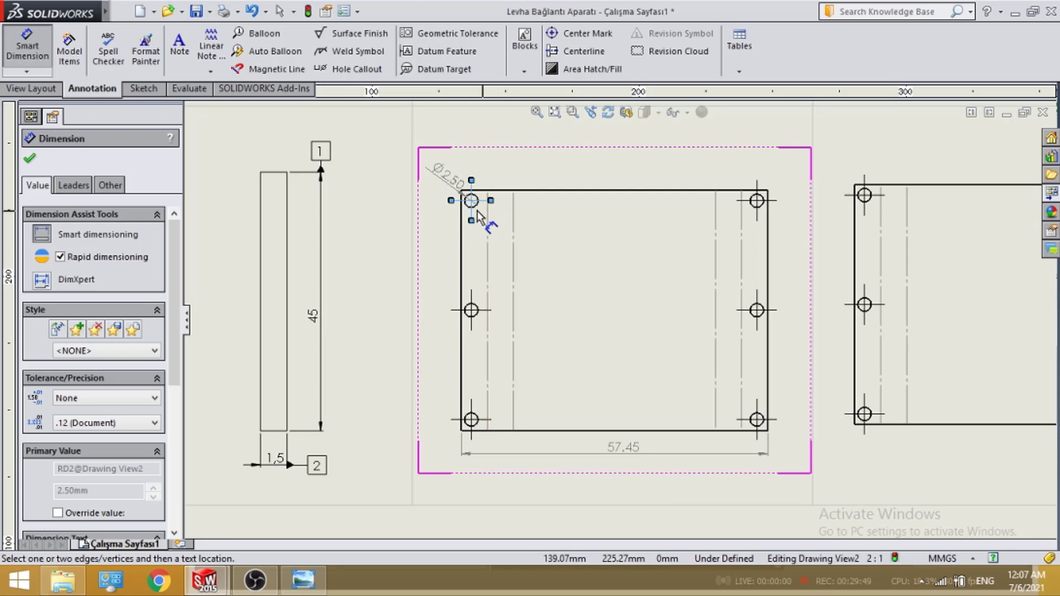
pyautogui.scroll(-1, 473, 213)
pyautogui.click(552, 243)
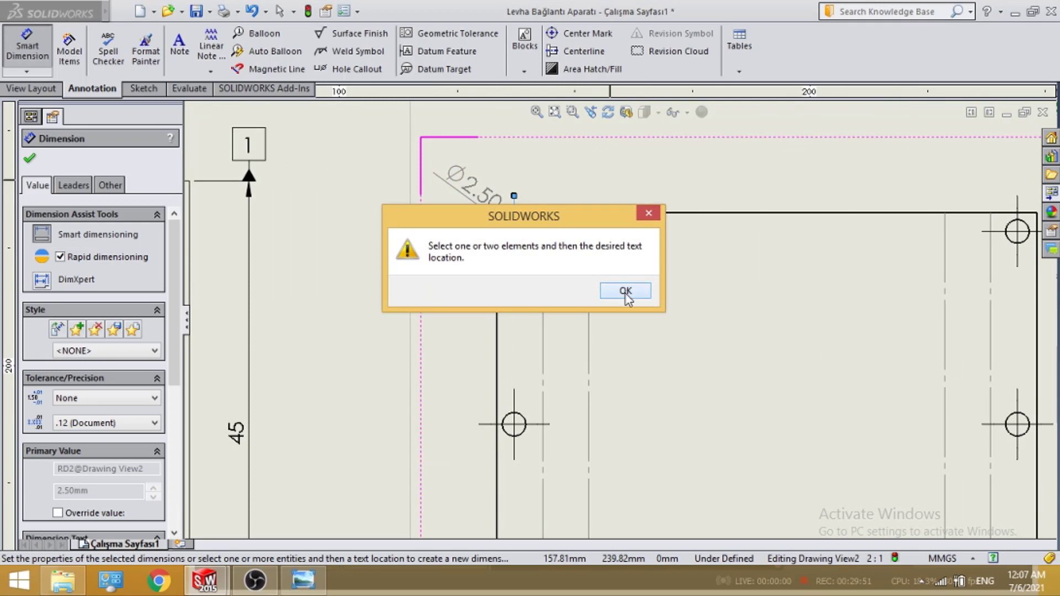
pyautogui.click(625, 294)
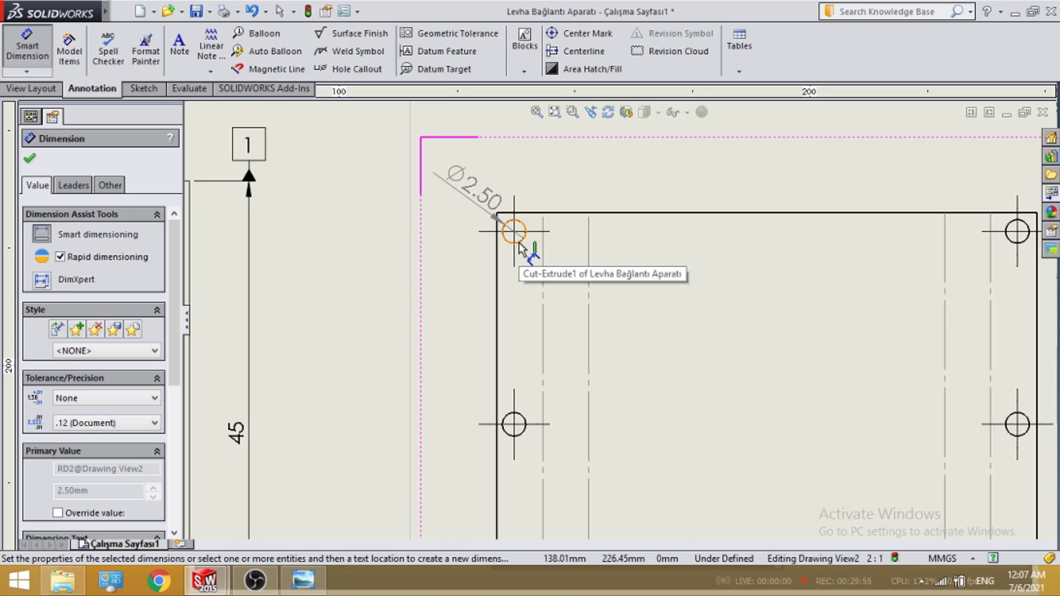
pyautogui.click(519, 248)
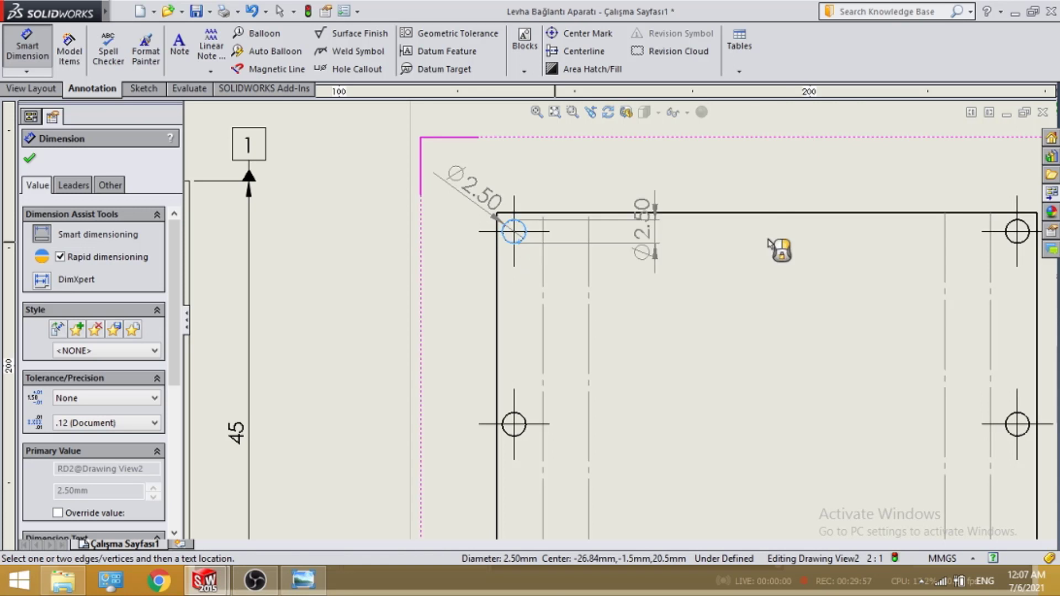
pyautogui.scroll(2, 781, 249)
pyautogui.scroll(-2, 835, 277)
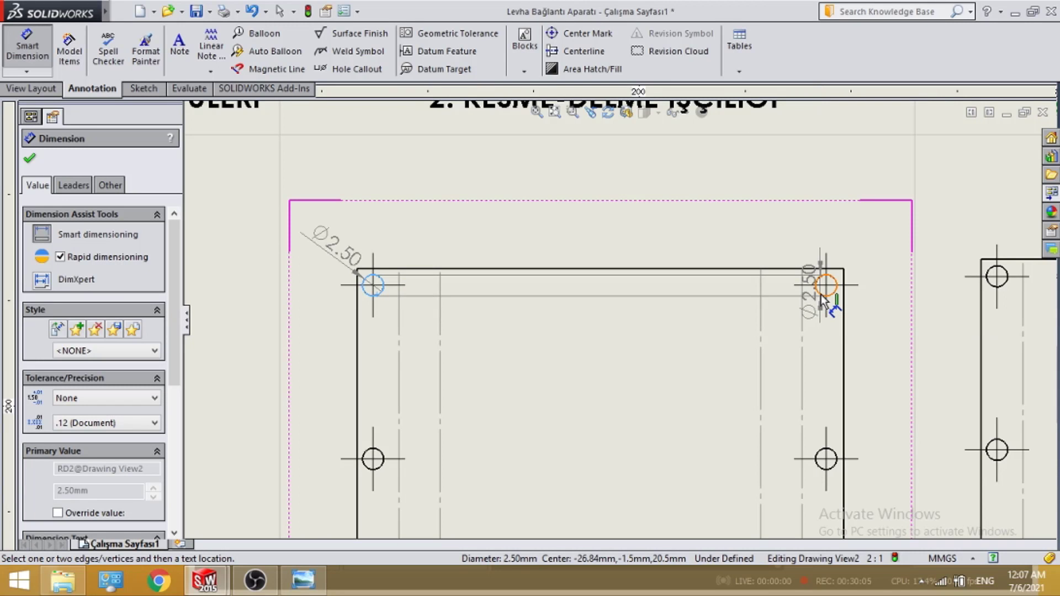
pyautogui.click(821, 294)
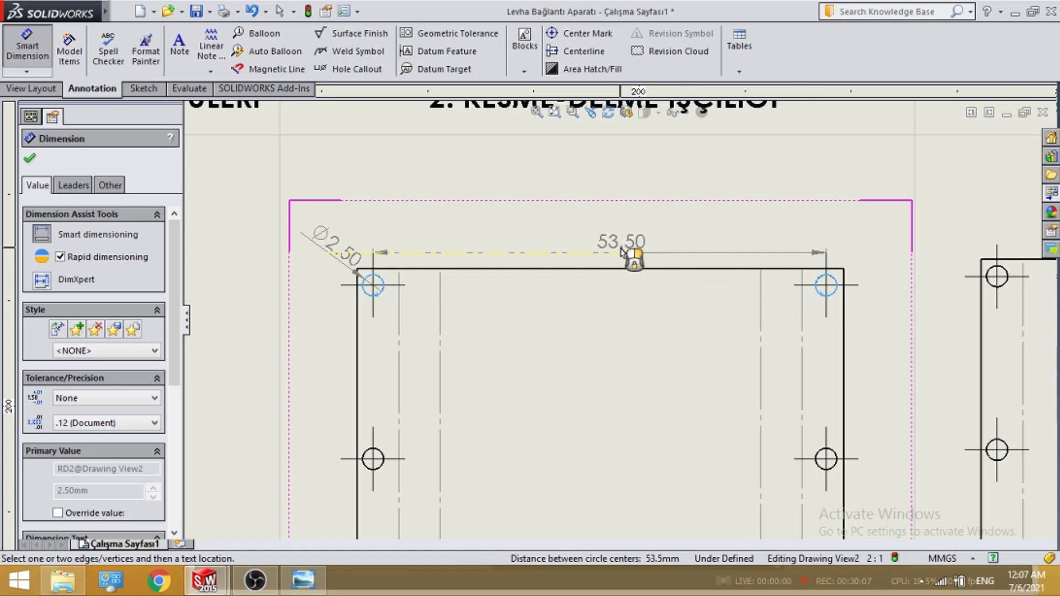
pyautogui.click(614, 248)
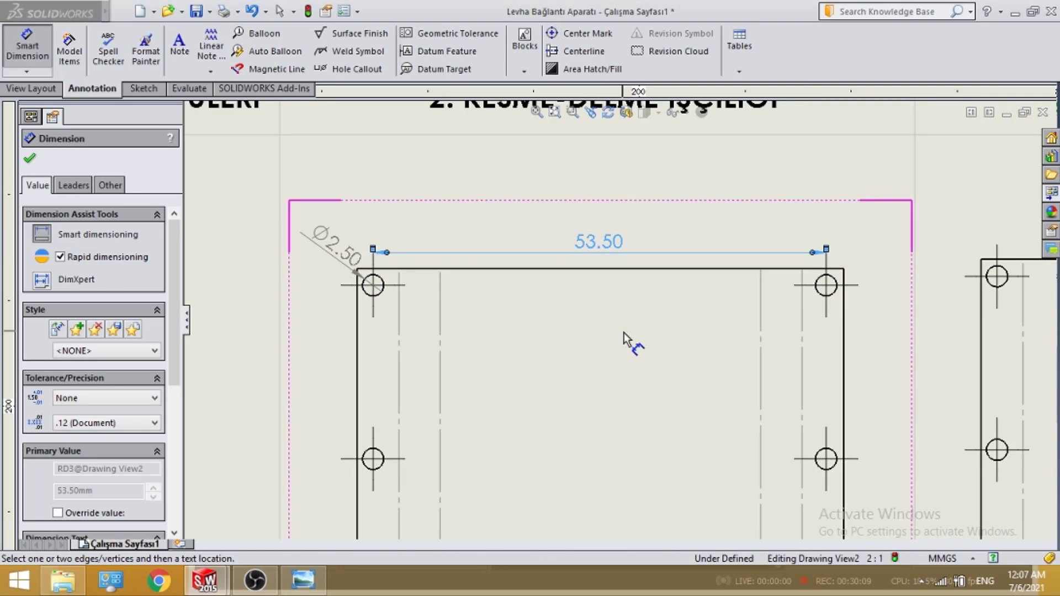
# - Dimension the vertical distance between the lower and middle holes on the middle view's right edge, placing it outside the plate
pyautogui.scroll(5, 624, 333)
pyautogui.scroll(-4, 684, 450)
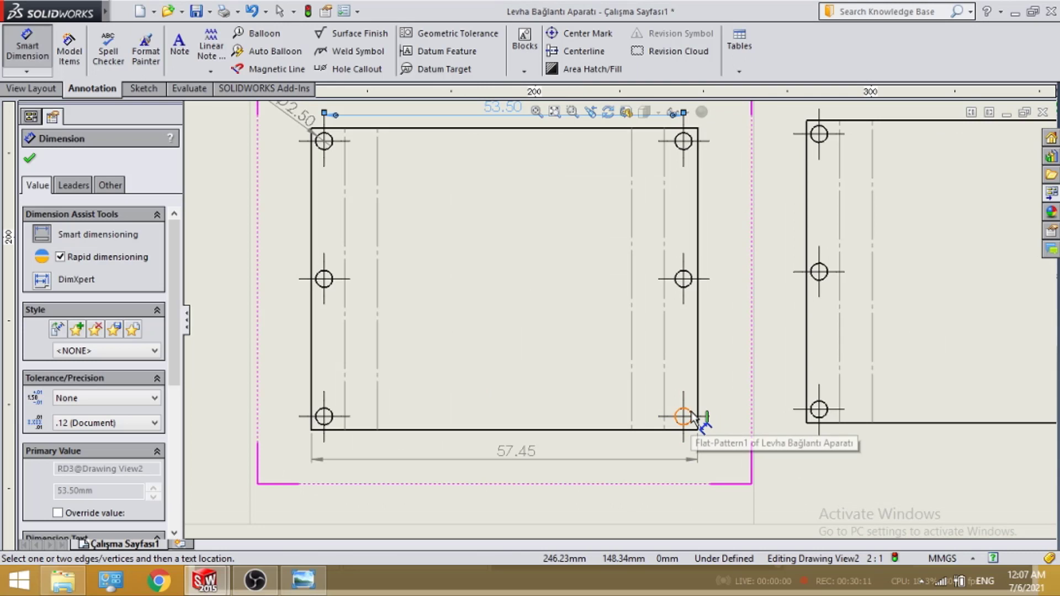
pyautogui.click(690, 414)
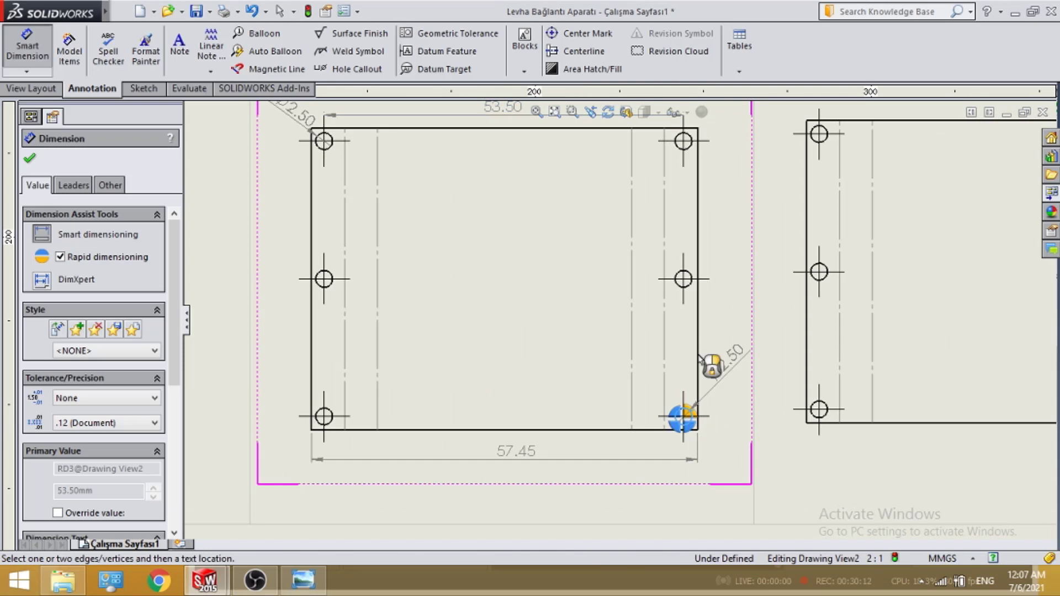
pyautogui.click(688, 288)
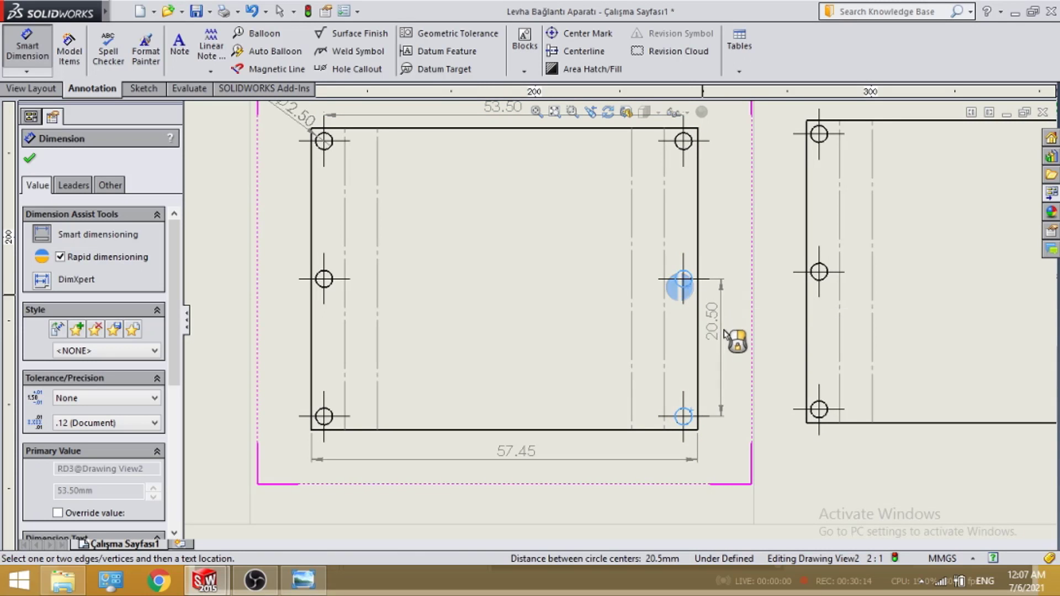
pyautogui.click(728, 359)
pyautogui.scroll(4, 681, 448)
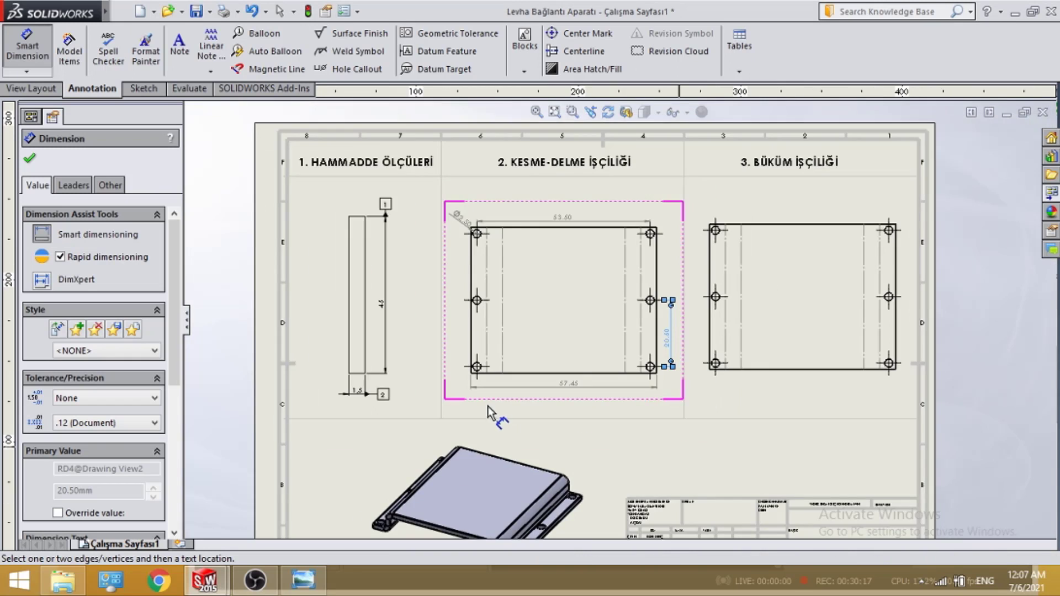
# - Attach datum labels in the middle view: 3 on overall width, 4 on hole diameter, 5 on vertical and 6 on horizontal hole spacing
pyautogui.scroll(-3, 525, 353)
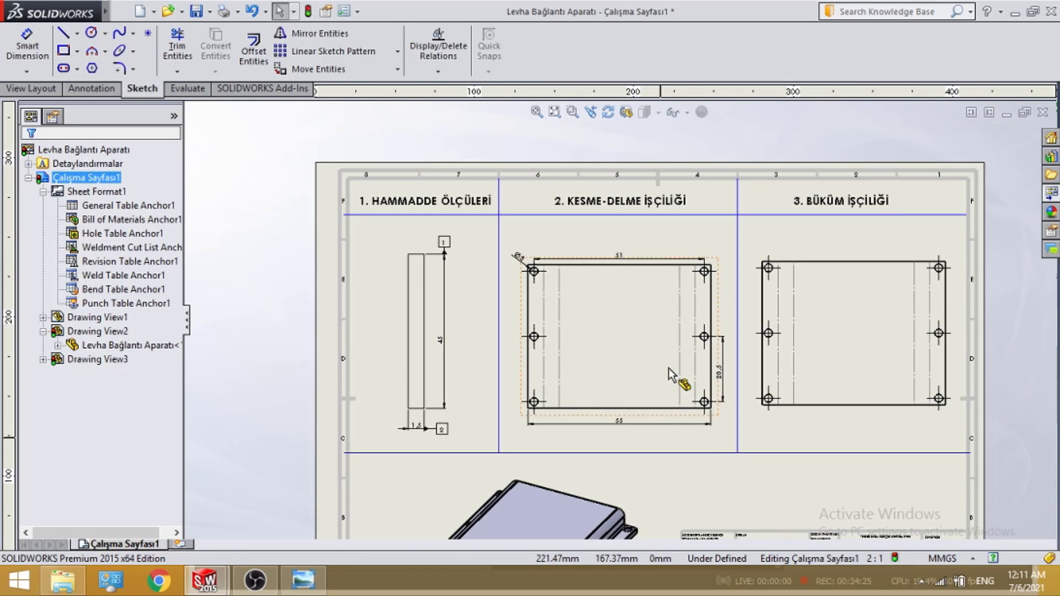
pyautogui.scroll(-2, 652, 343)
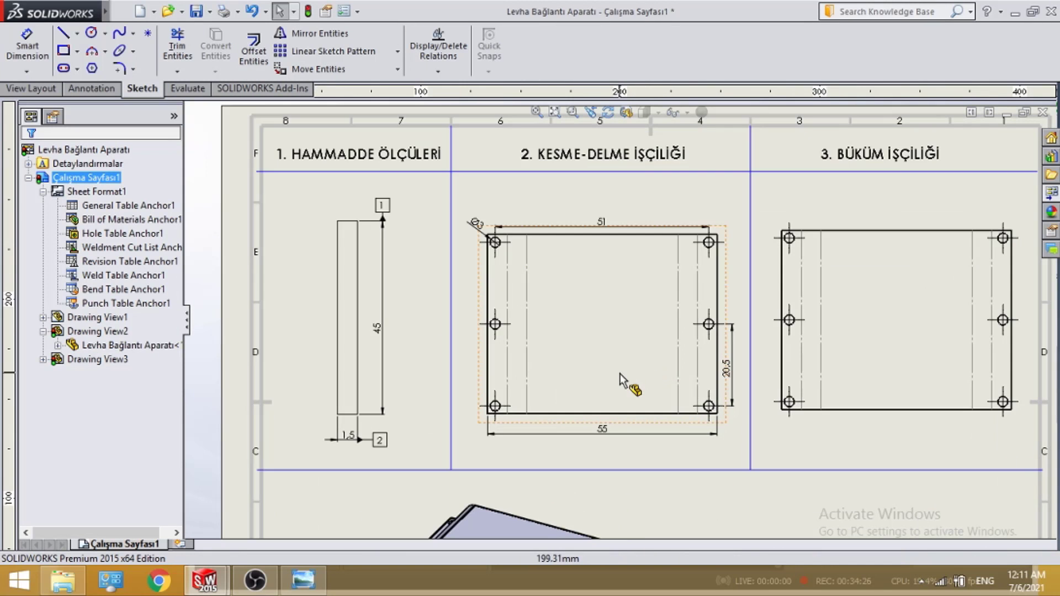
pyautogui.scroll(-1, 651, 409)
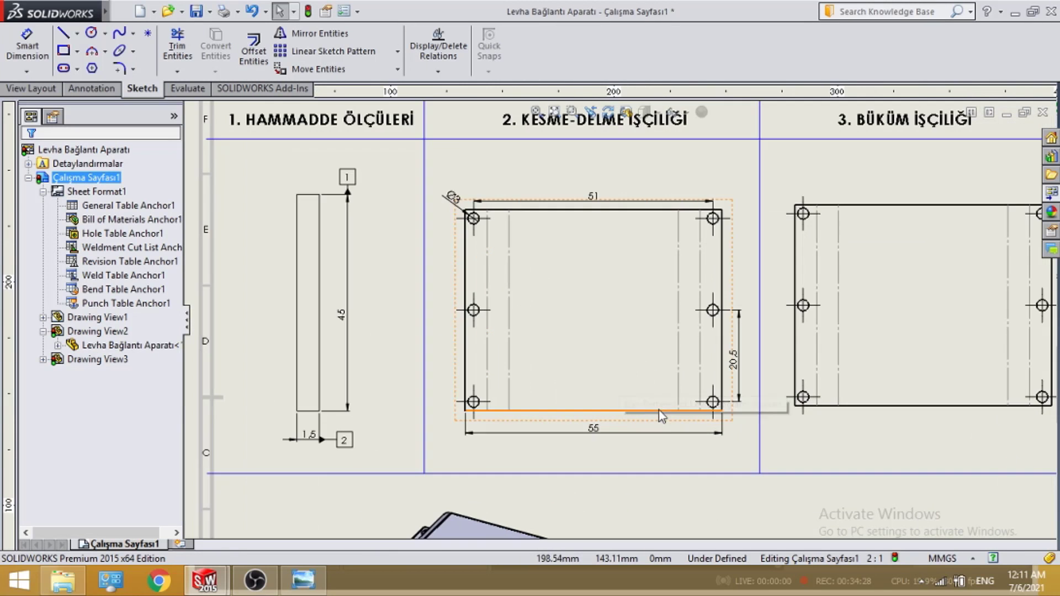
pyautogui.click(82, 89)
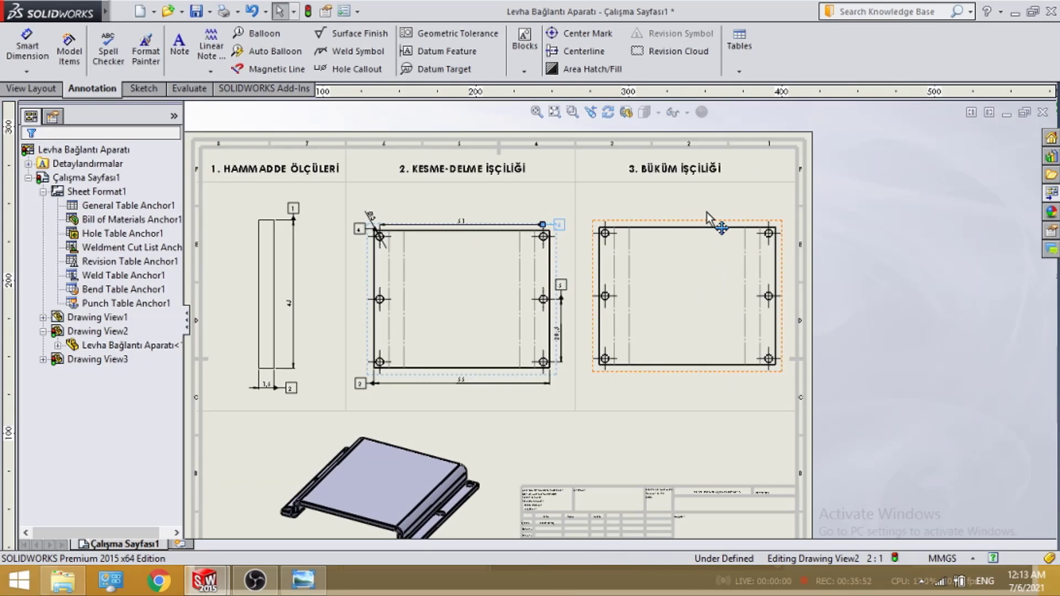
pyautogui.scroll(-3, 680, 325)
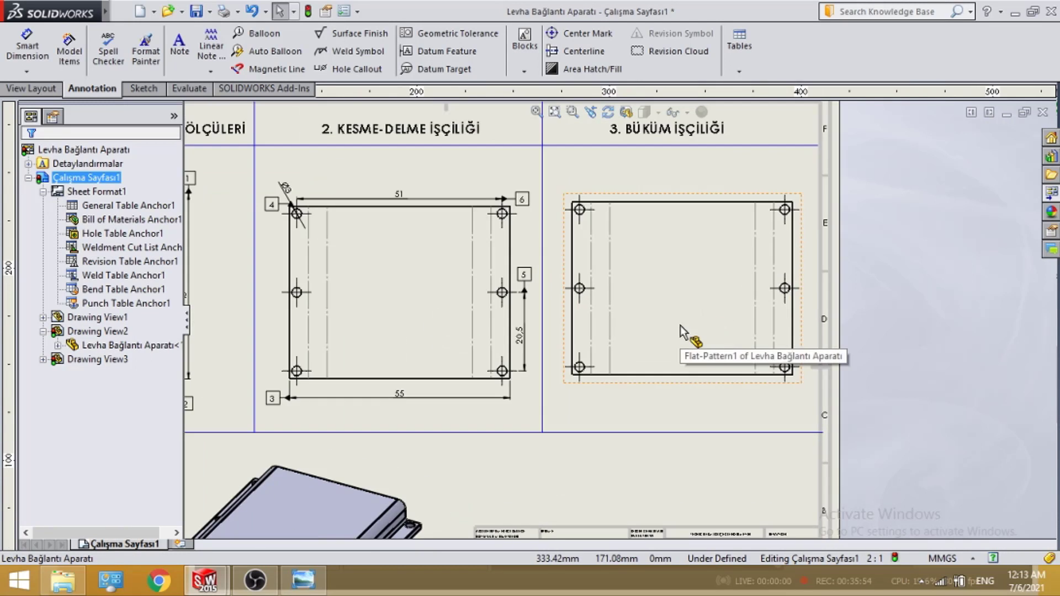
# - In the bending view, dimension the spacing of the two inner bend lines above the plate and of the left bend-line pair below it
pyautogui.click(142, 89)
pyautogui.click(26, 49)
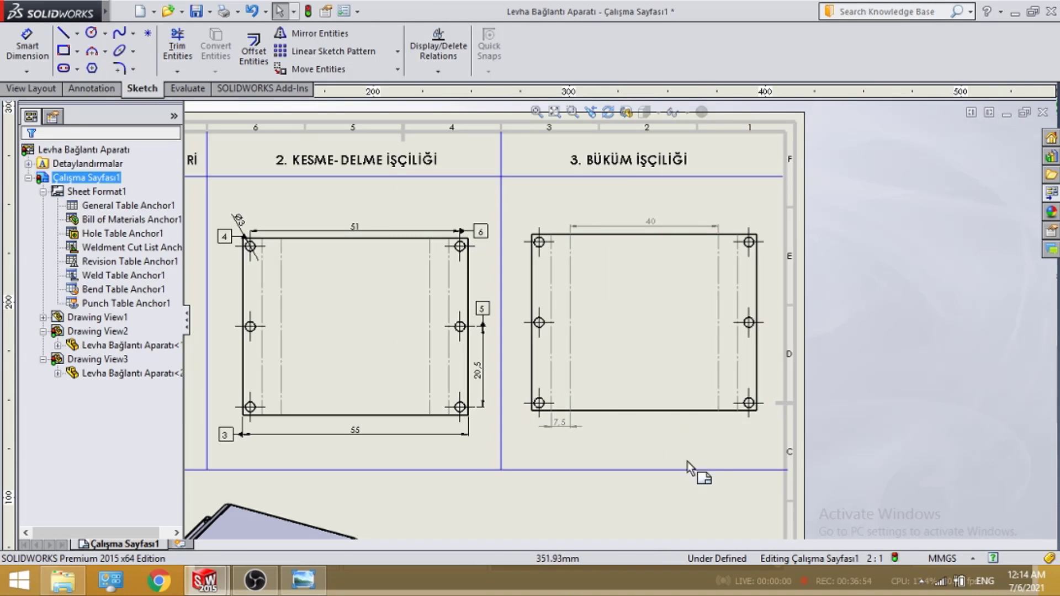
# - Assign the bending view's two bend-line dimensions and its hole centre marks to the FORMAT layer
pyautogui.moveTo(767, 440)
pyautogui.mouseDown()
pyautogui.moveTo(541, 316)
pyautogui.moveTo(503, 176)
pyautogui.mouseUp()
pyautogui.click(110, 186)
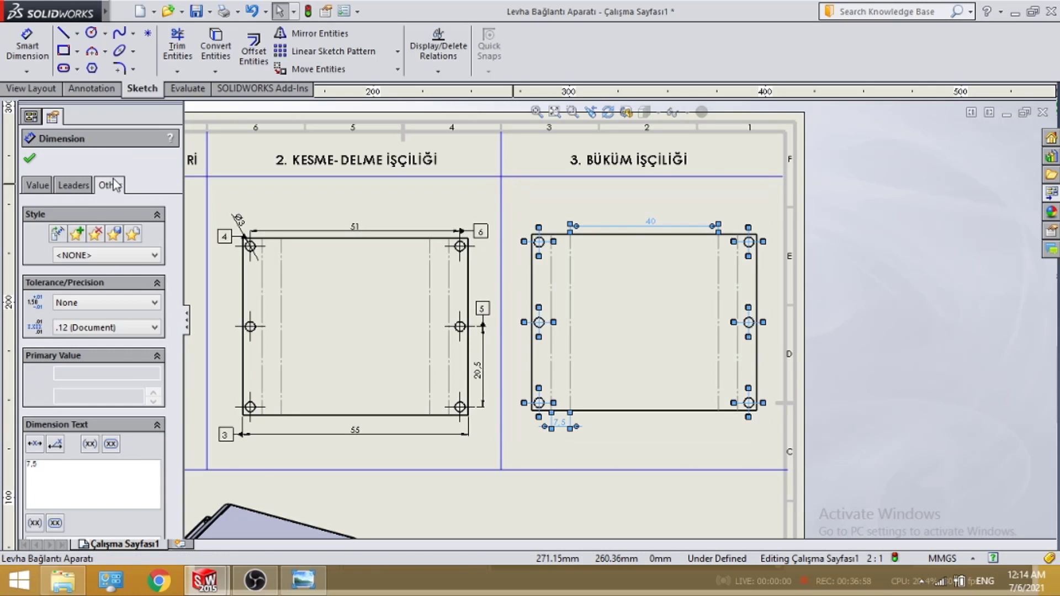
pyautogui.click(91, 367)
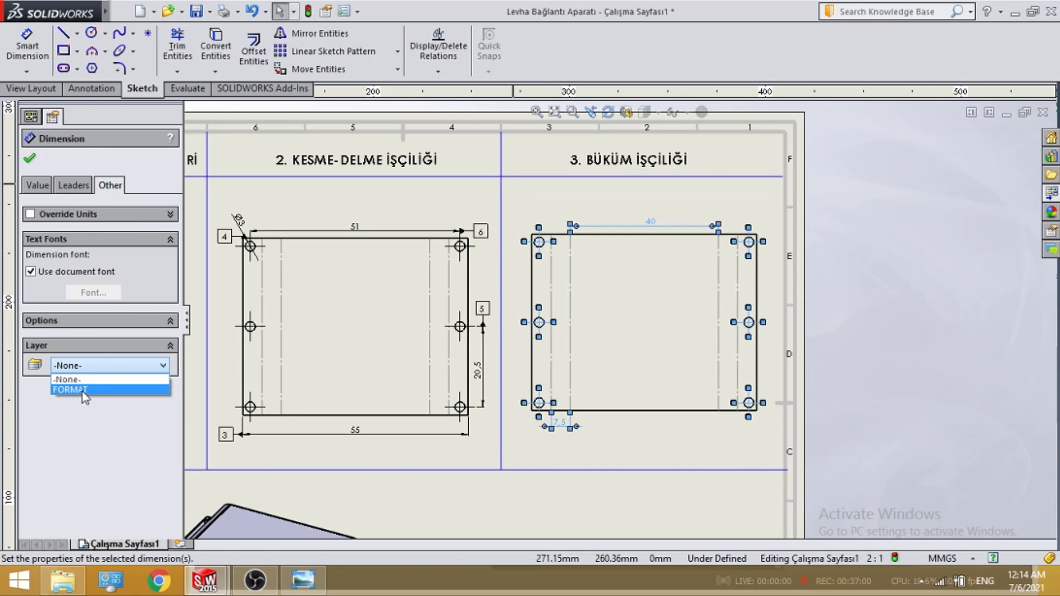
pyautogui.click(69, 390)
pyautogui.click(31, 161)
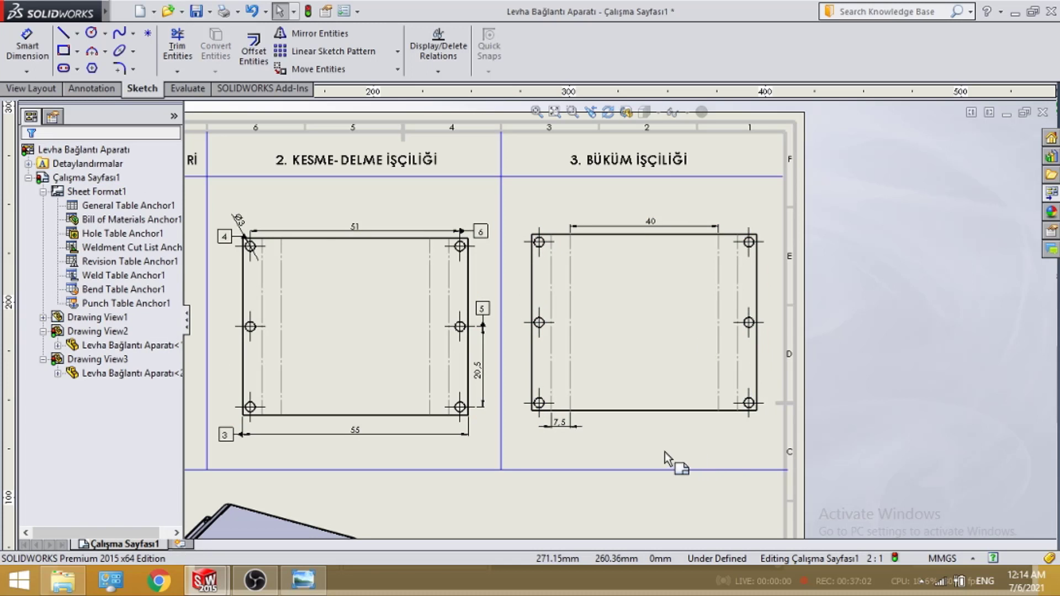
# - Attach datum feature symbols at the right ends of the upper and lower bend-line dimensions in the bending view
pyautogui.scroll(1, 617, 319)
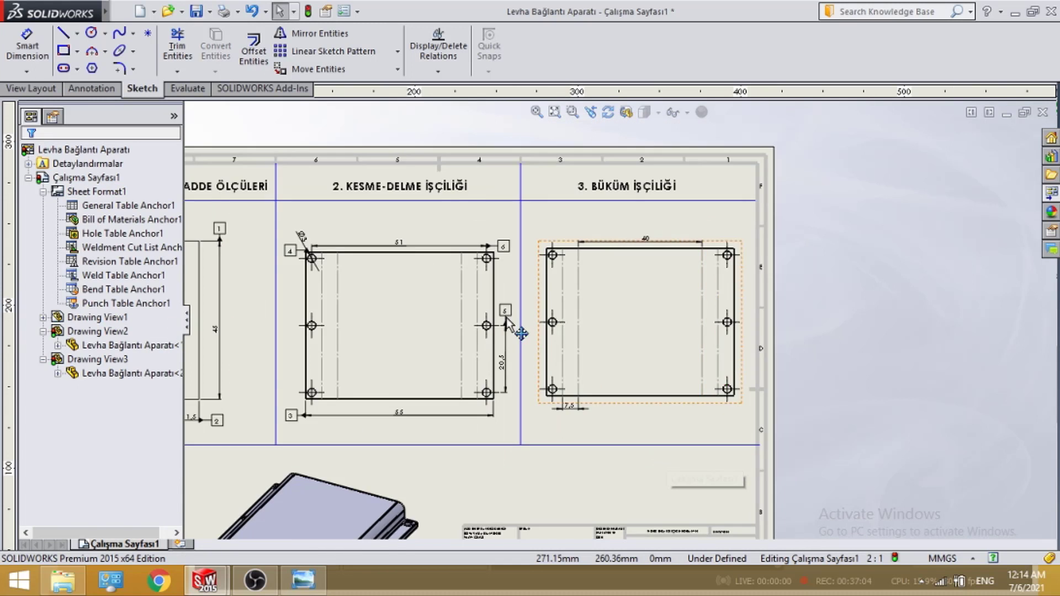
pyautogui.scroll(3, 513, 315)
pyautogui.scroll(-3, 532, 291)
pyautogui.click(91, 89)
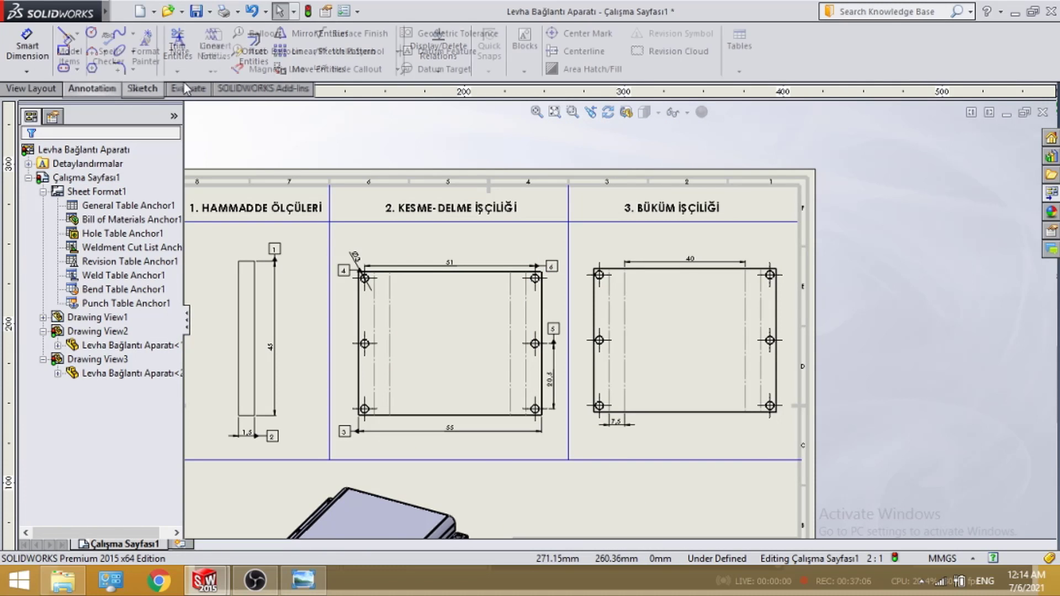
pyautogui.scroll(-3, 770, 270)
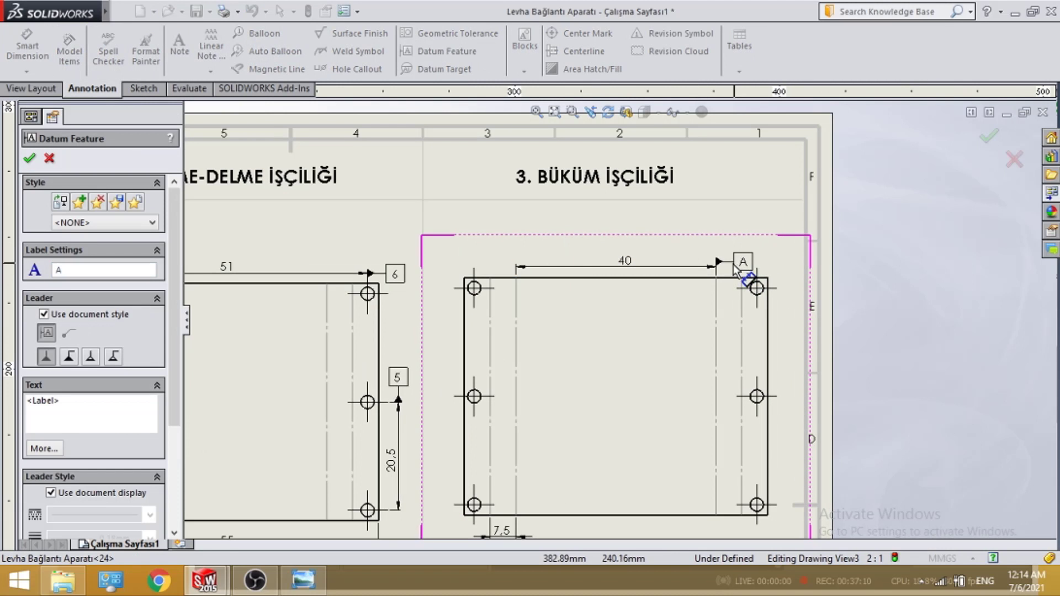
pyautogui.click(739, 273)
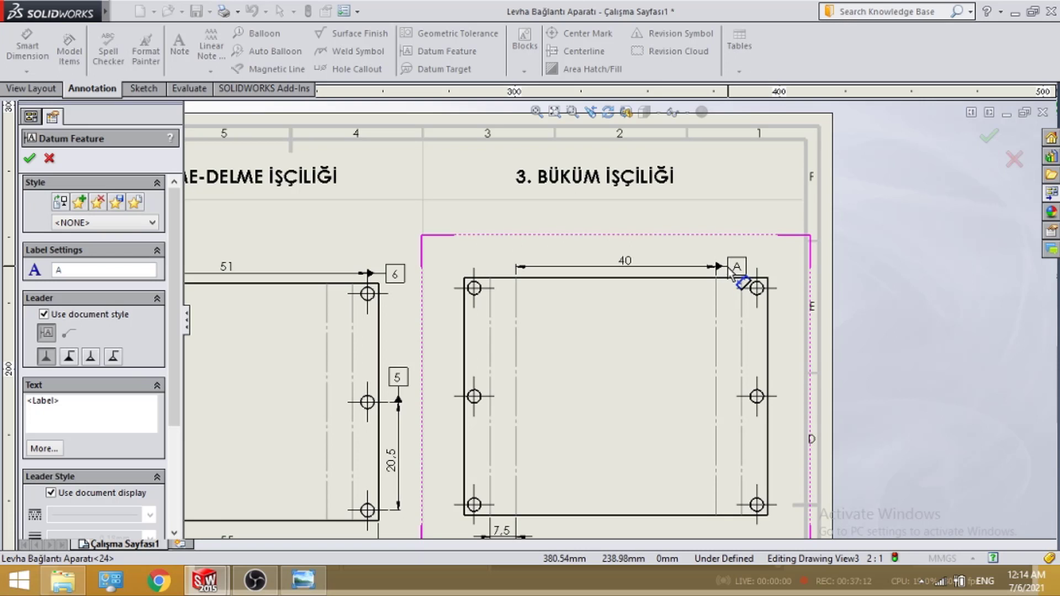
pyautogui.scroll(-1, 627, 418)
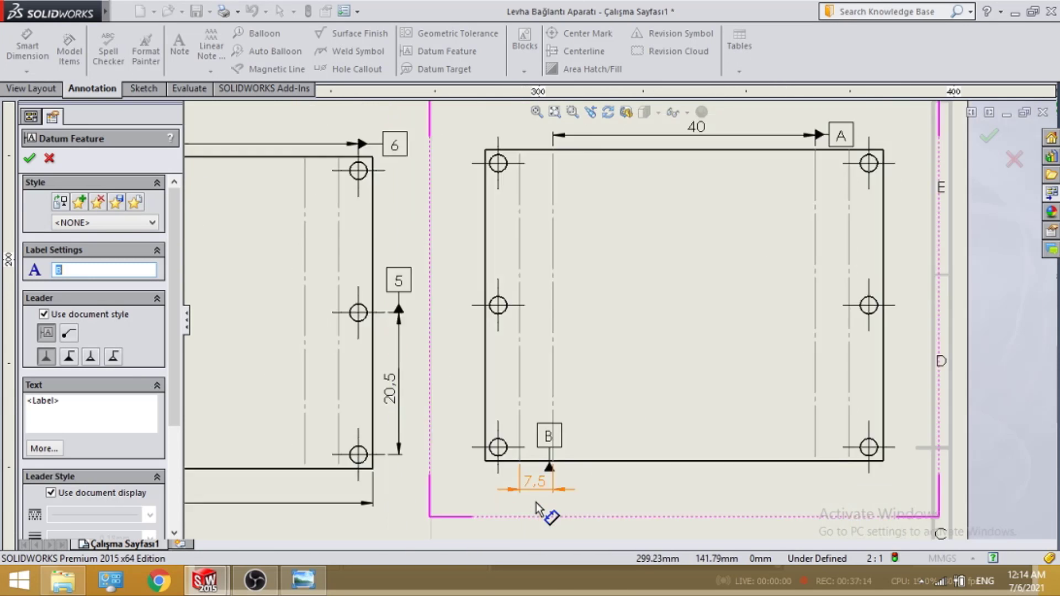
pyautogui.scroll(1, 541, 508)
pyautogui.click(574, 439)
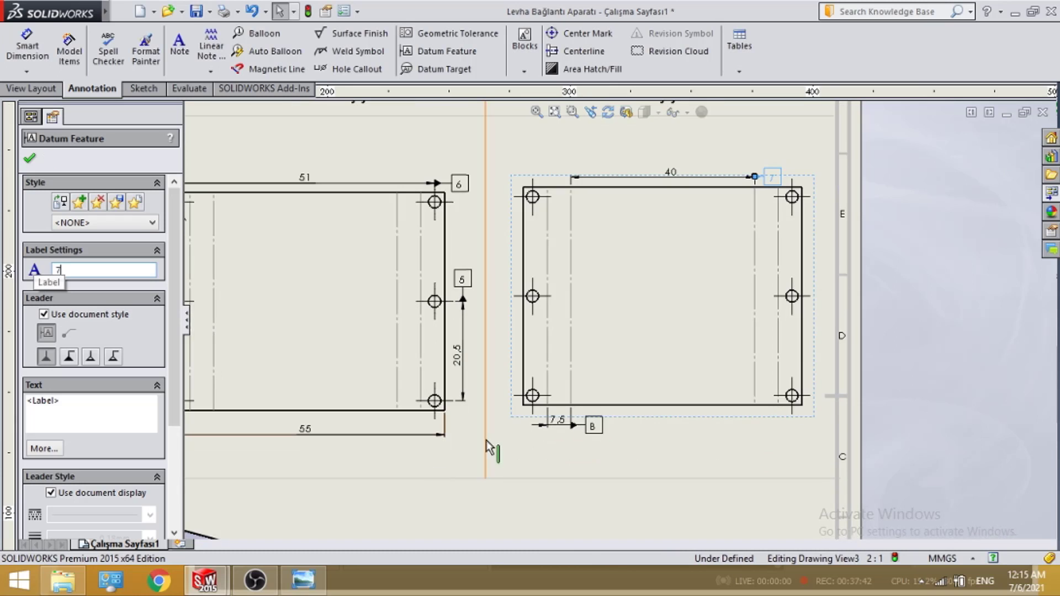
# - Relabel the bending view's datum symbols as 7 on the upper dimension and 8 on the lower dimension
pyautogui.click(589, 430)
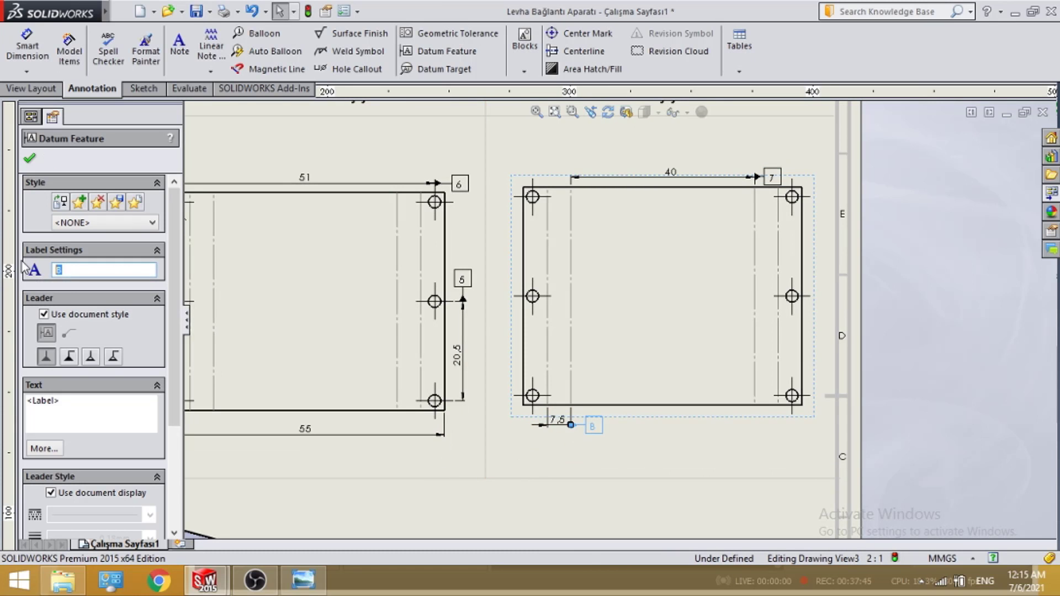
pyautogui.click(29, 159)
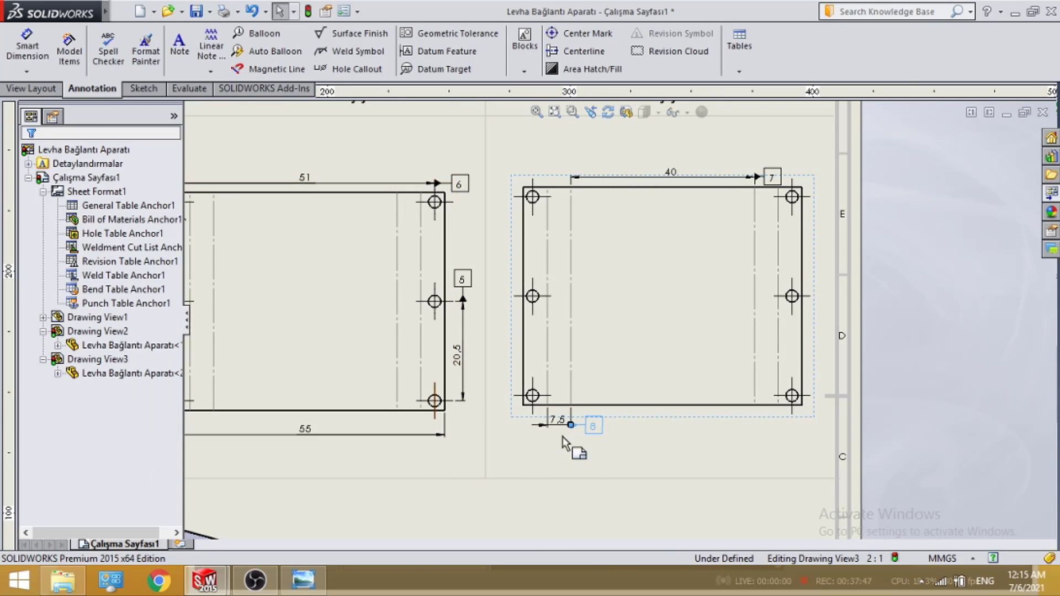
pyautogui.press('z')
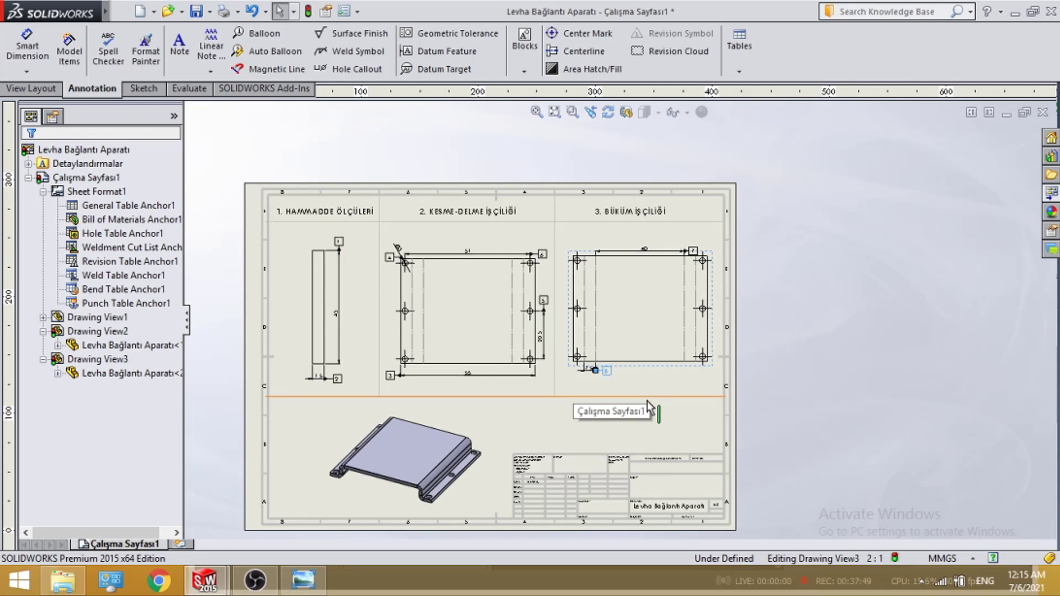
pyautogui.click(581, 406)
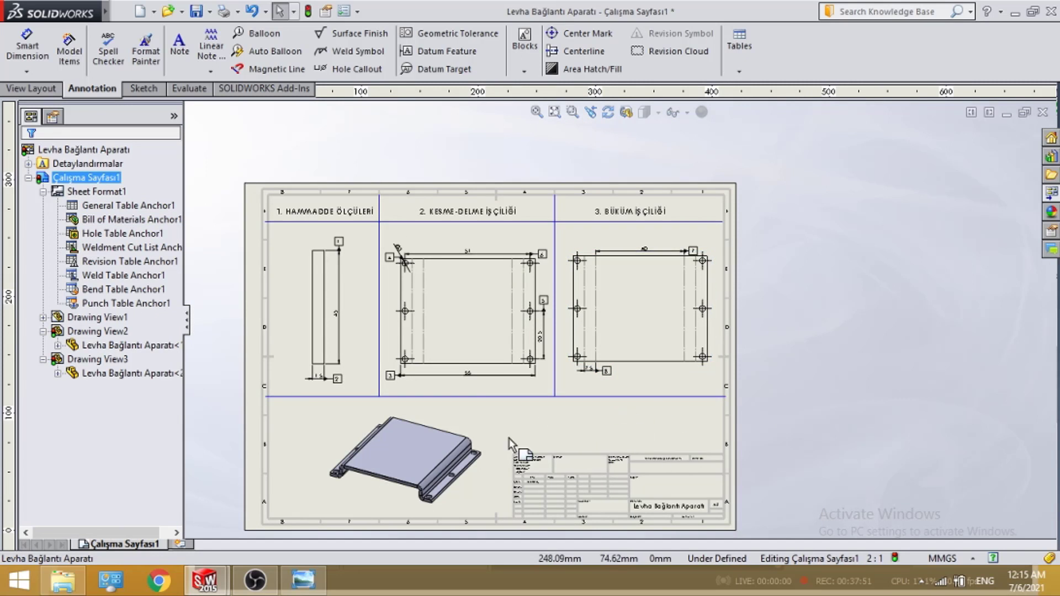
pyautogui.scroll(3, 577, 359)
pyautogui.scroll(-5, 546, 342)
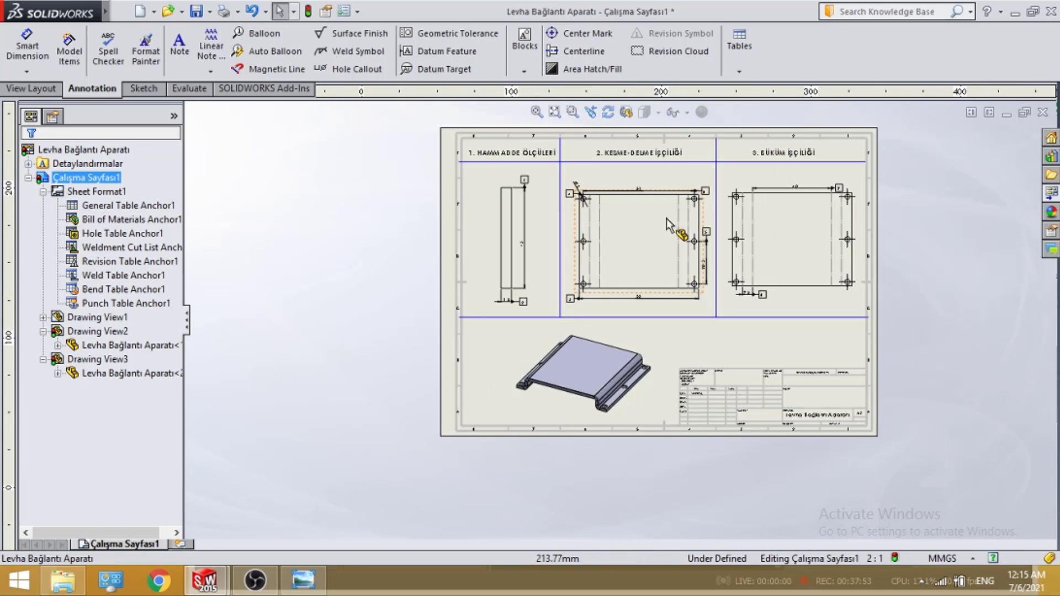
pyautogui.scroll(2, 690, 232)
pyautogui.scroll(-1, 778, 206)
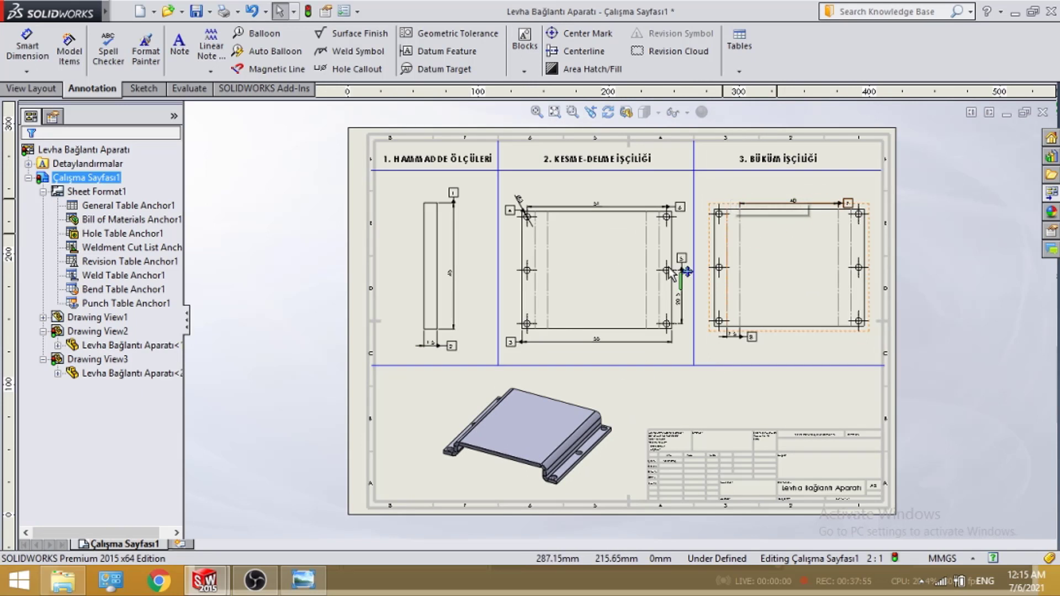